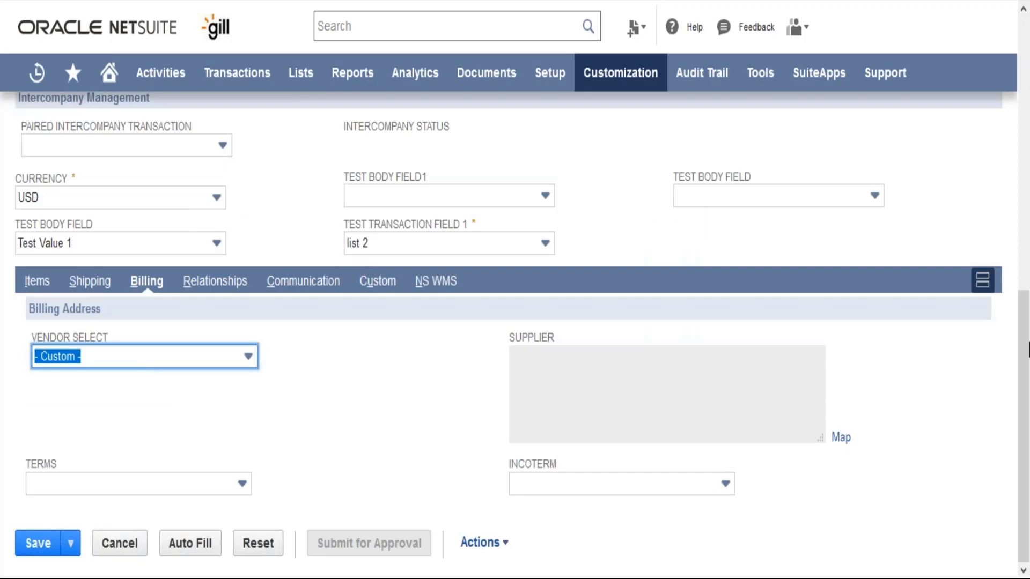
Compare the body field sections of the purchase order with the main screen fields of its custom form.
{"action": "left_click_drag", "start_coordinate": [1029, 348], "coordinate": [1029, 123]}
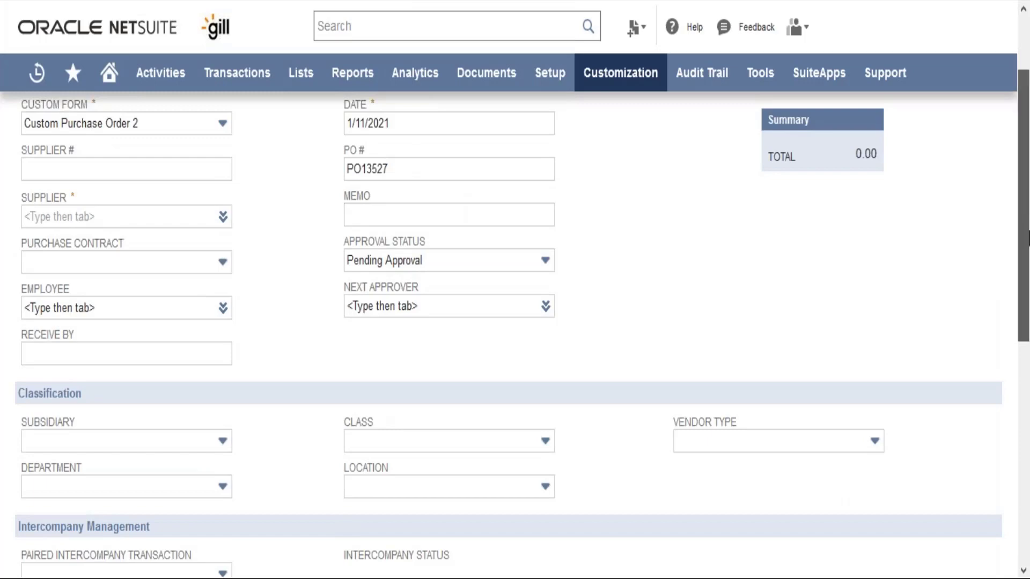
{"action": "left_click_drag", "start_coordinate": [1026, 195], "coordinate": [1026, 332]}
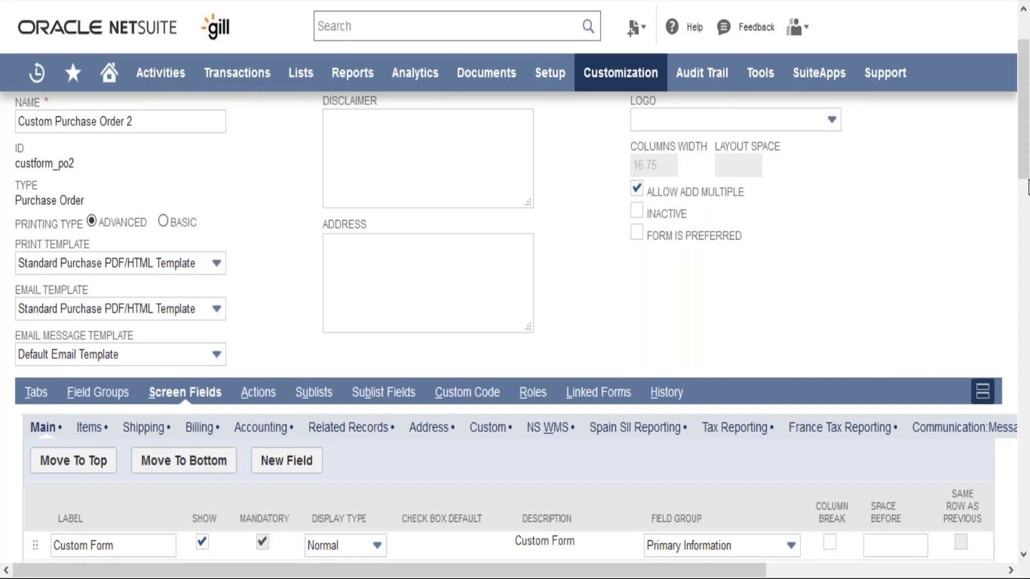
{"action": "scroll", "coordinate": [478, 208], "scroll_direction": "down", "scroll_amount": 5}
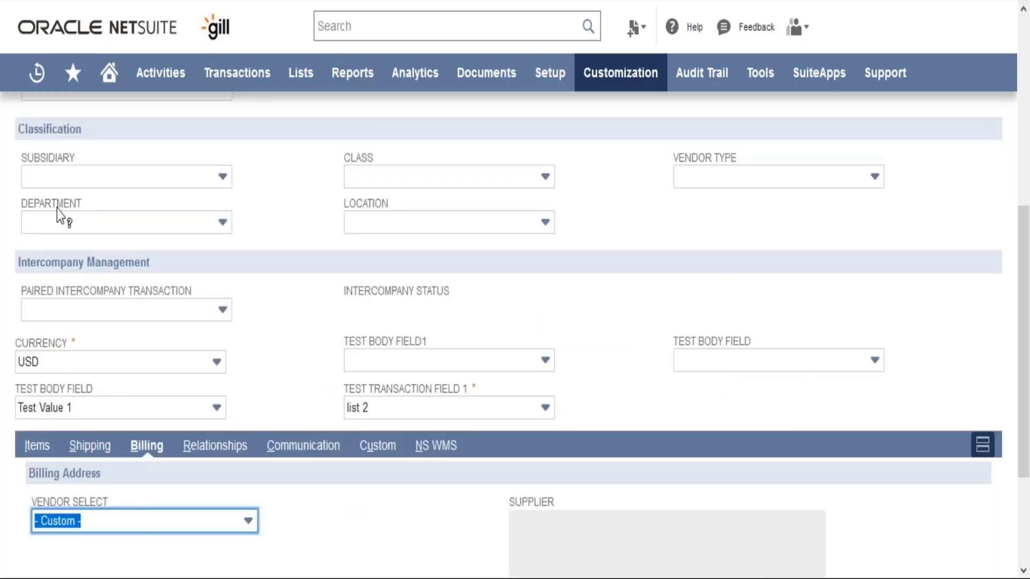
{"action": "left_click_drag", "start_coordinate": [1026, 311], "coordinate": [1026, 119]}
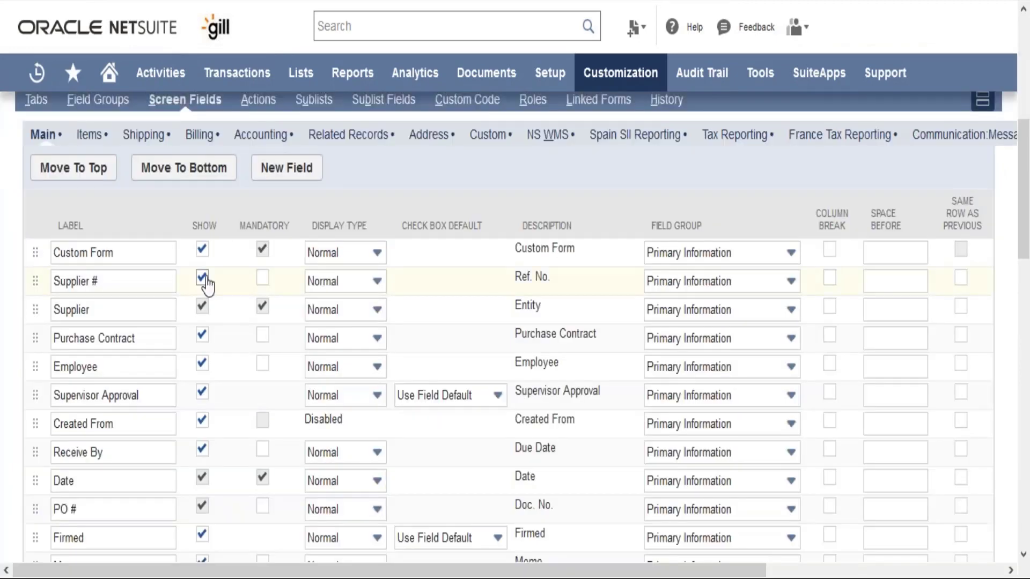
Turn the Custom Form field's visibility off and back on, and review its display type options.
{"action": "left_click", "coordinate": [202, 250]}
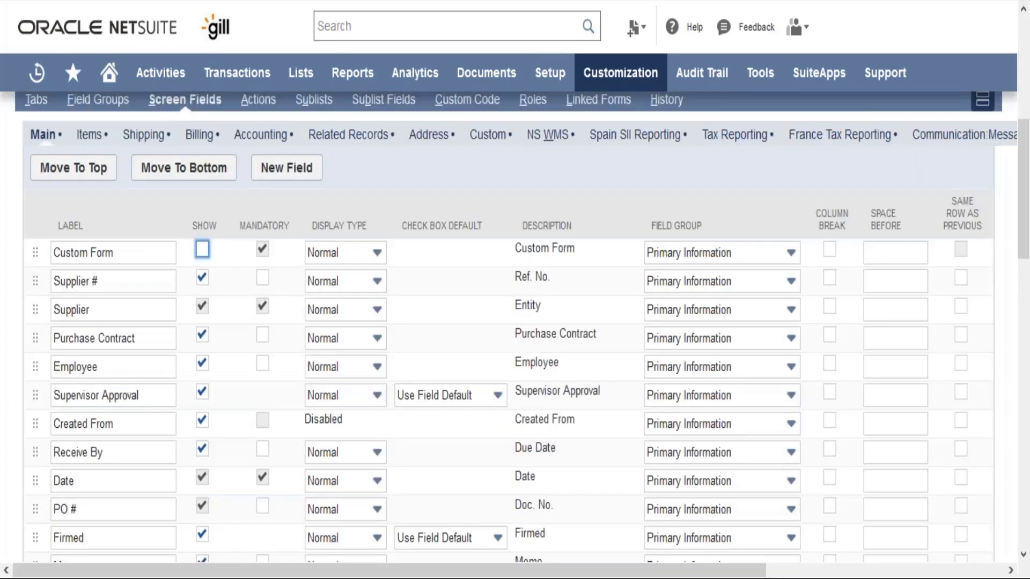
{"action": "left_click", "coordinate": [201, 249]}
{"action": "left_click", "coordinate": [362, 253]}
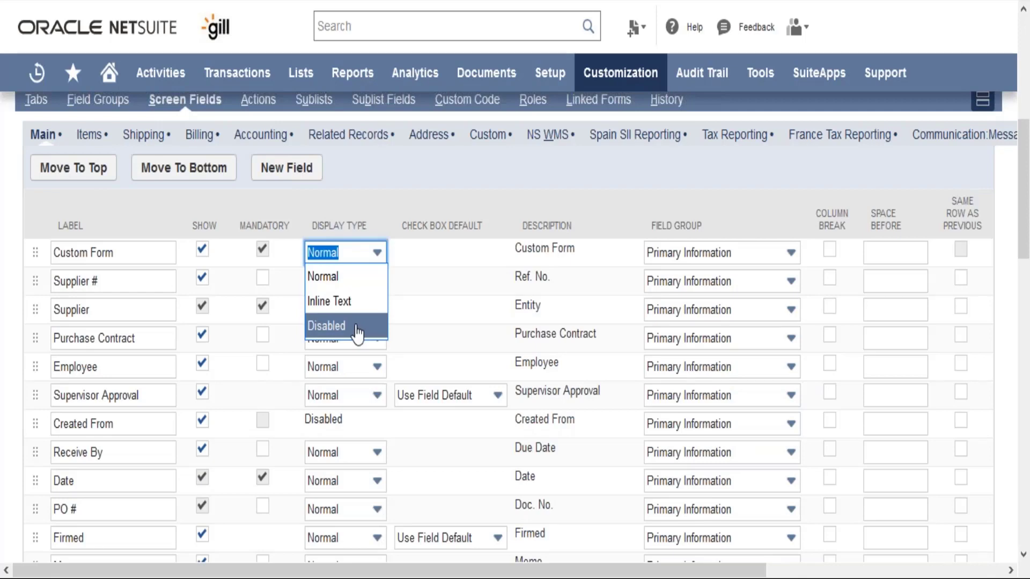
{"action": "left_click", "coordinate": [474, 193]}
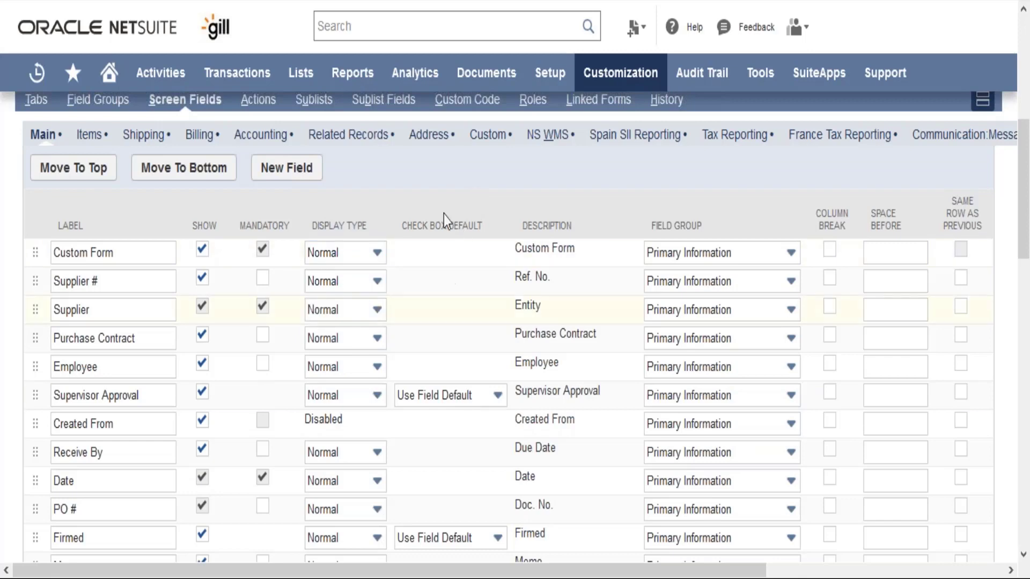
Review the check box default options of Supervisor Approval, and the label and field group options of the Custom Form field.
{"action": "left_click", "coordinate": [445, 401]}
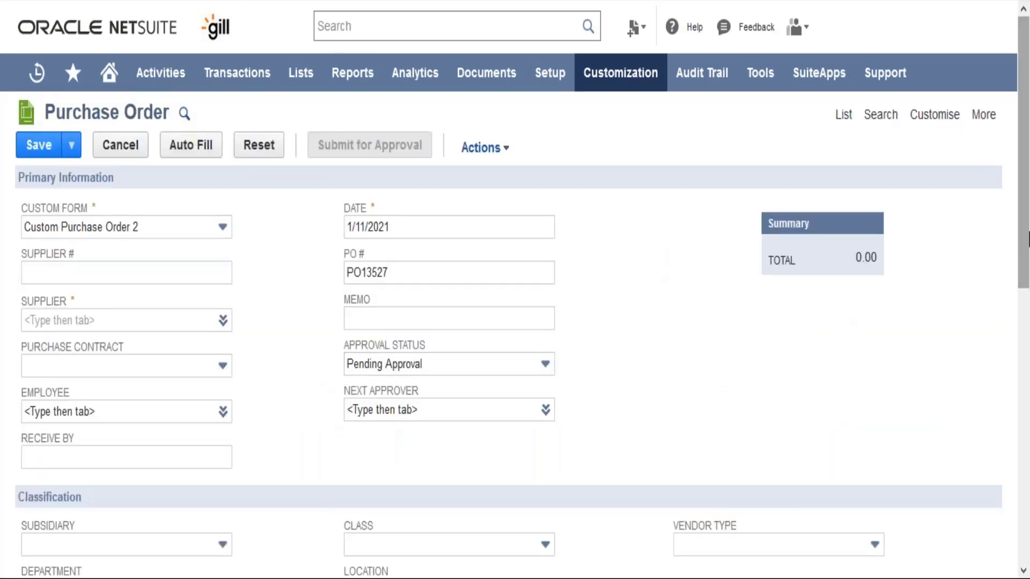
{"action": "mouse_move", "coordinate": [1028, 235]}
{"action": "left_mouse_down"}
{"action": "mouse_move", "coordinate": [1028, 271]}
{"action": "mouse_move", "coordinate": [1029, 247]}
{"action": "left_mouse_up"}
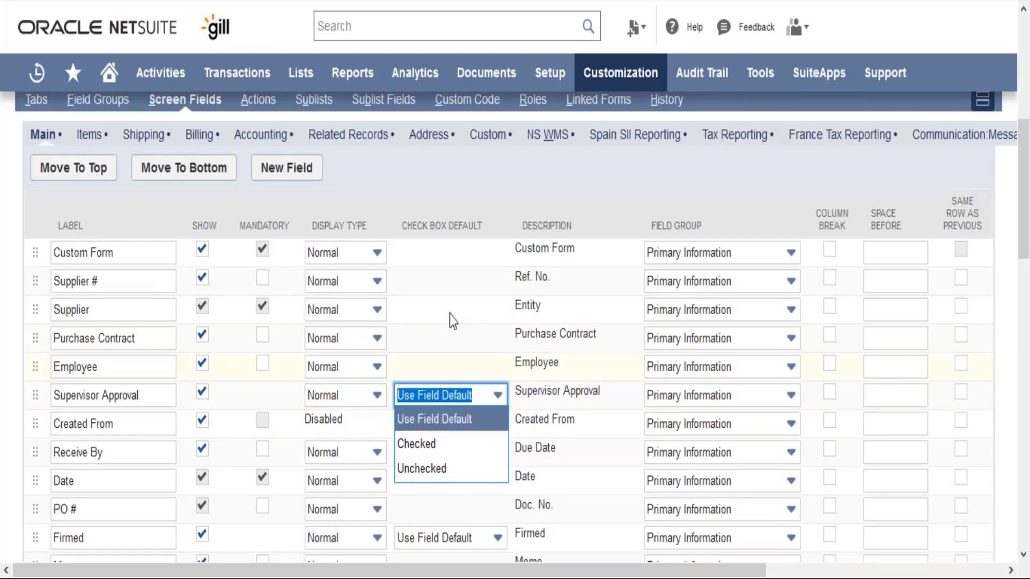
{"action": "left_click", "coordinate": [517, 346]}
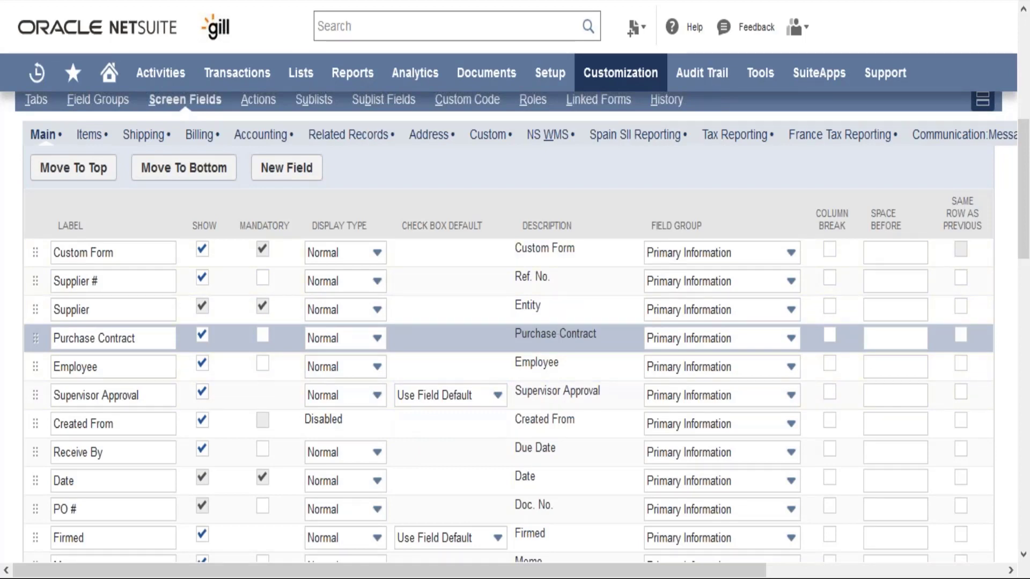
{"action": "double_click", "coordinate": [137, 262]}
{"action": "double_click", "coordinate": [137, 262]}
{"action": "triple_click", "coordinate": [137, 261]}
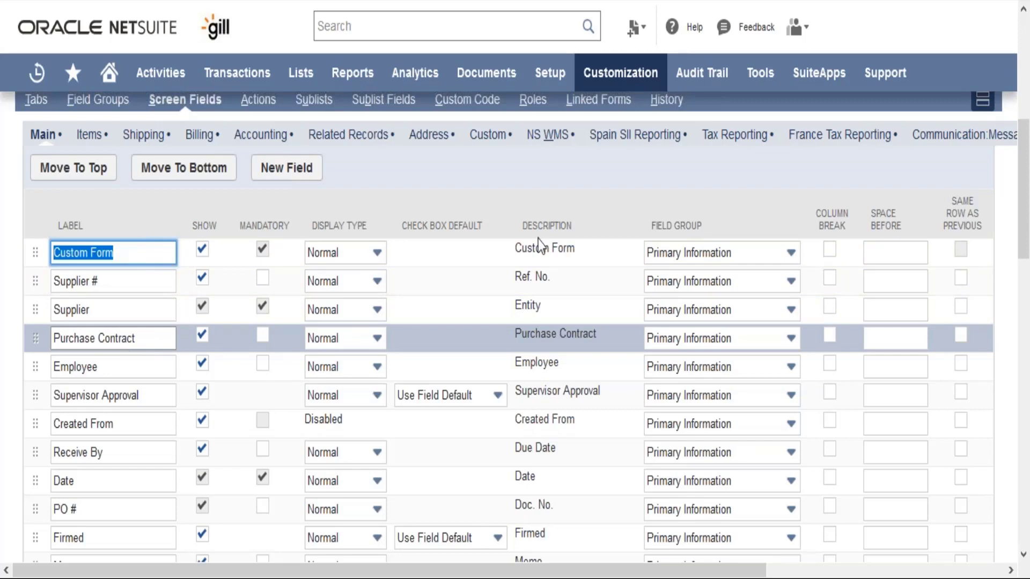
{"action": "left_click", "coordinate": [721, 253]}
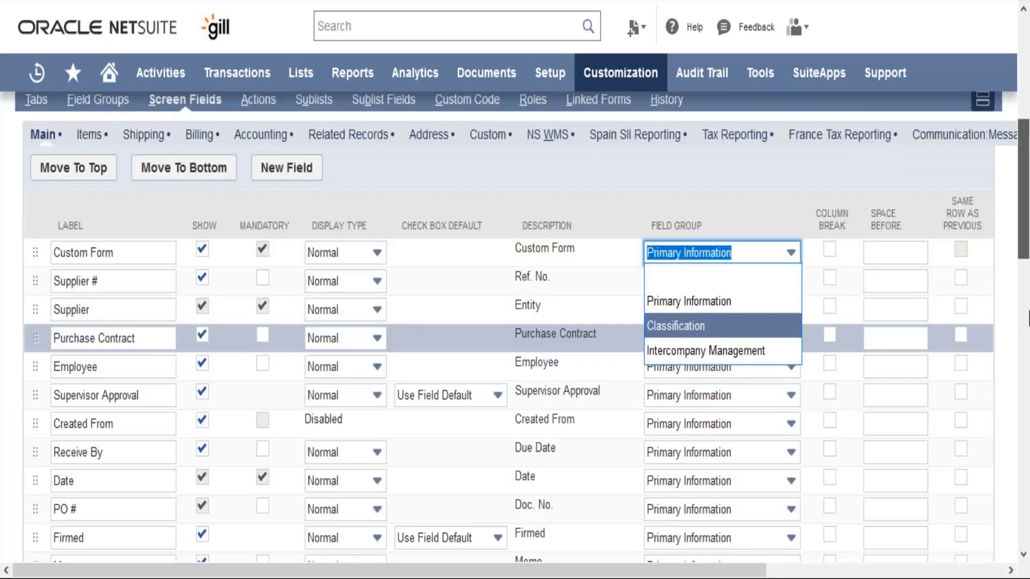
Assign the Currency field to the Primary Information field group.
{"action": "scroll", "coordinate": [658, 357], "scroll_direction": "down", "scroll_amount": 15}
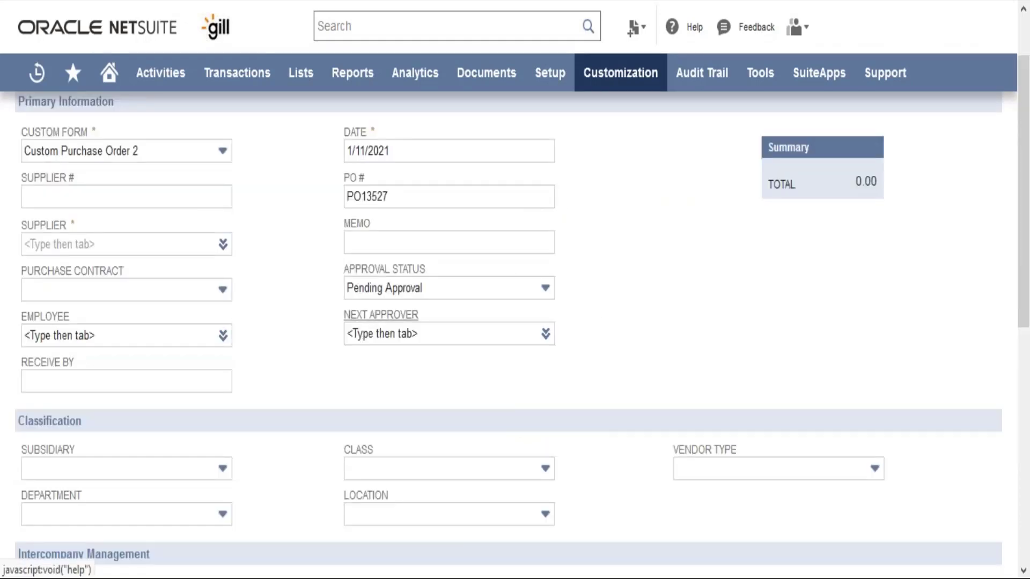
{"action": "left_click_drag", "start_coordinate": [1022, 177], "coordinate": [1024, 322]}
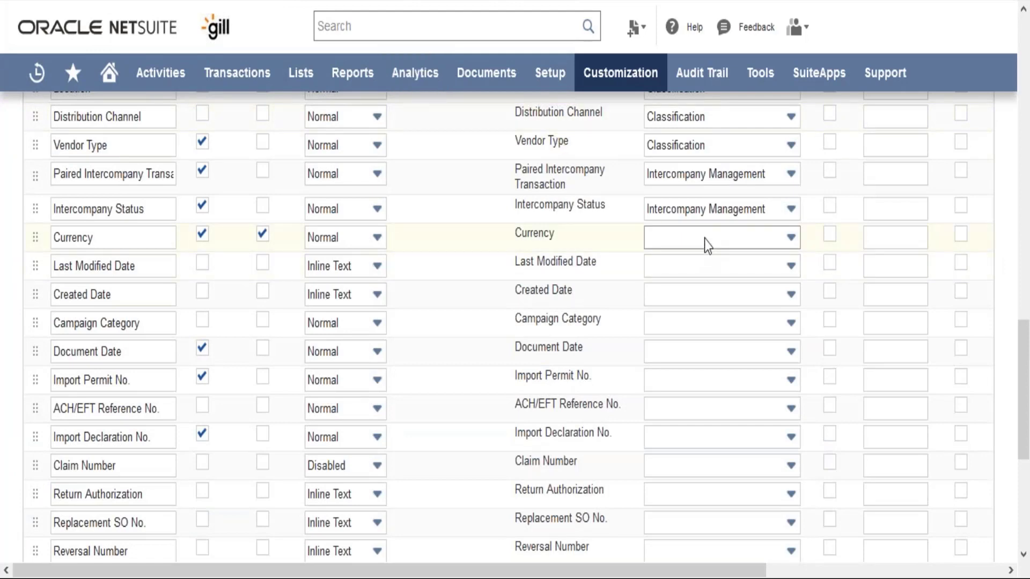
{"action": "left_click", "coordinate": [704, 239]}
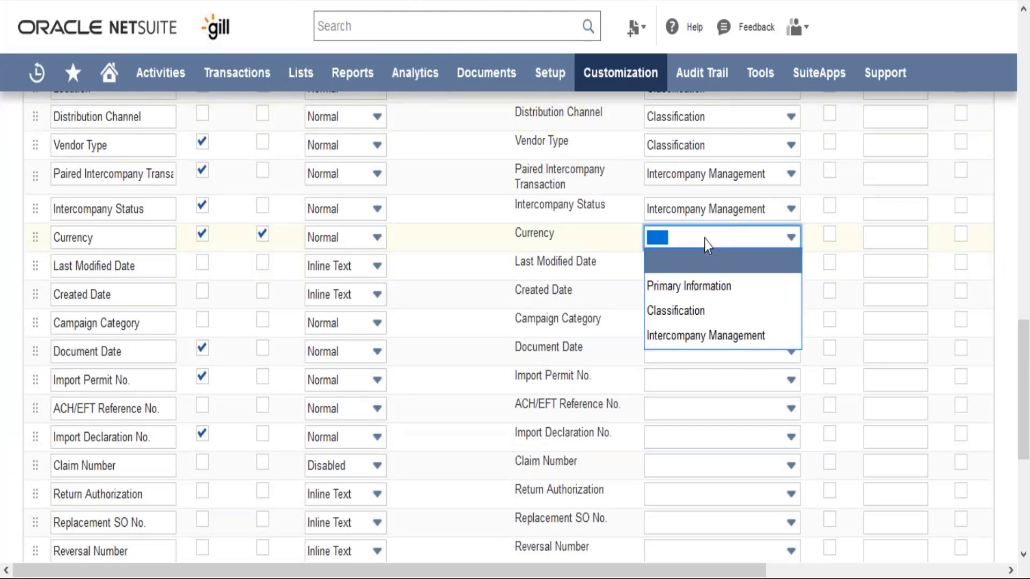
{"action": "left_click", "coordinate": [707, 287]}
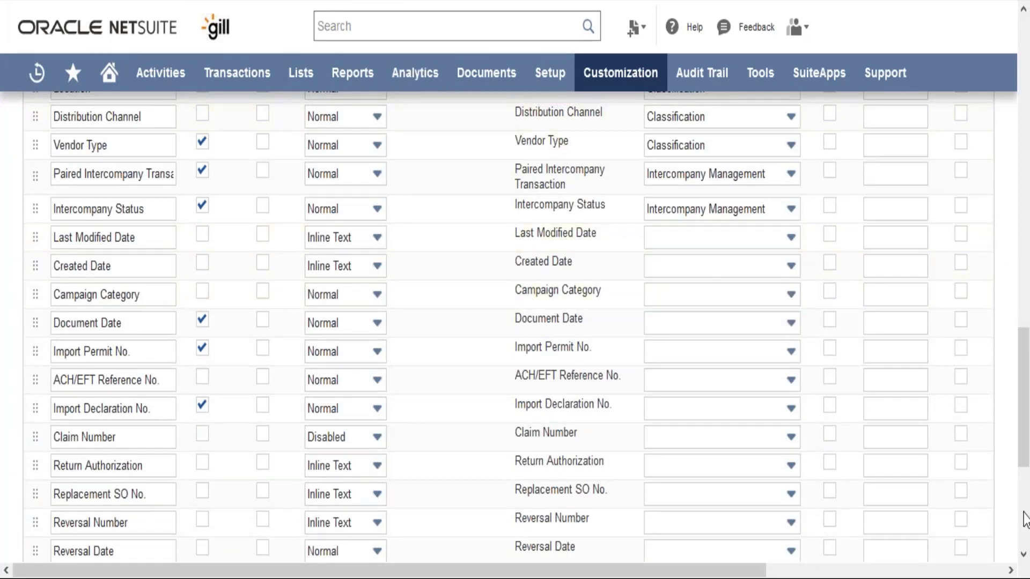
Mark Custom Purchase Order 2 as the preferred form and save it.
{"action": "scroll", "coordinate": [194, 241], "scroll_direction": "up", "scroll_amount": 6}
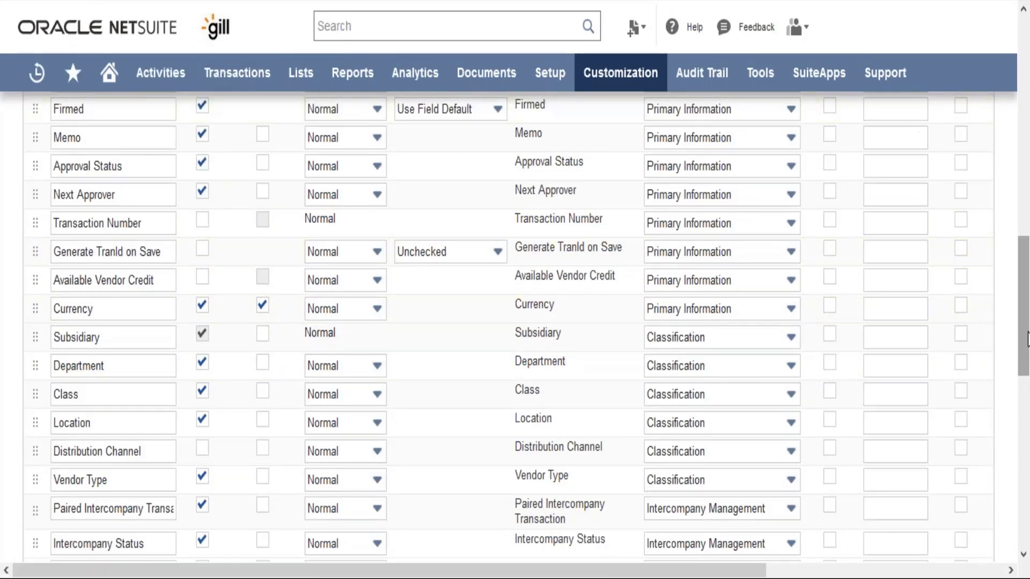
{"action": "left_click_drag", "start_coordinate": [1027, 300], "coordinate": [1027, 54]}
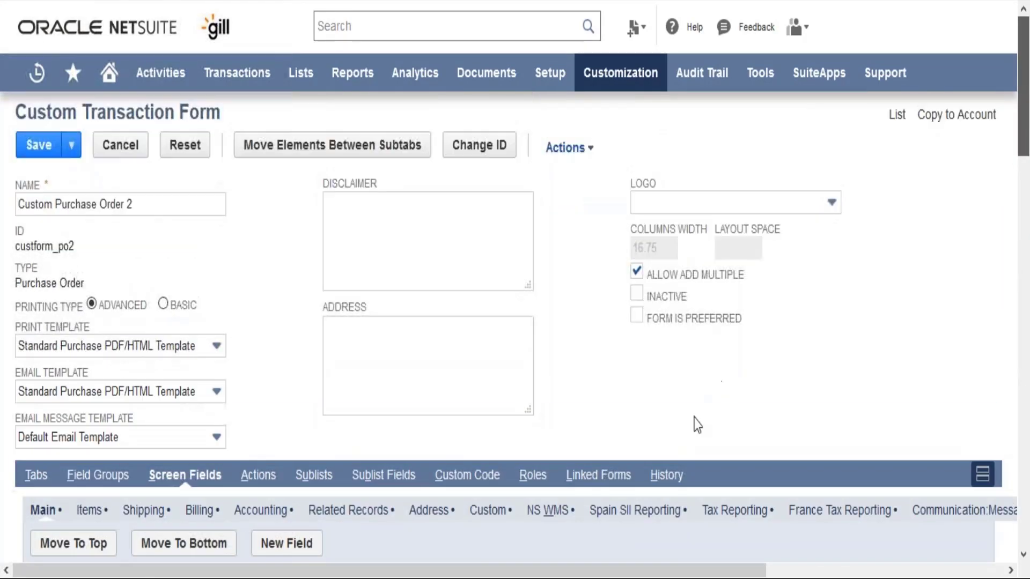
{"action": "left_click", "coordinate": [636, 315]}
{"action": "left_click", "coordinate": [35, 145]}
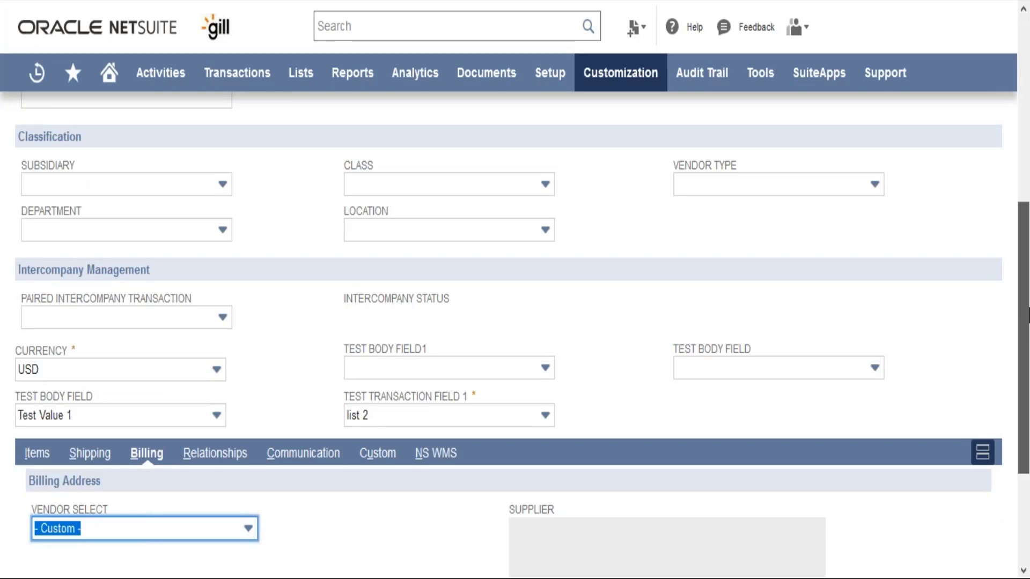
Reload the purchase order page, leaving it without saving the entered data.
{"action": "left_click_drag", "start_coordinate": [1029, 308], "coordinate": [1029, 121]}
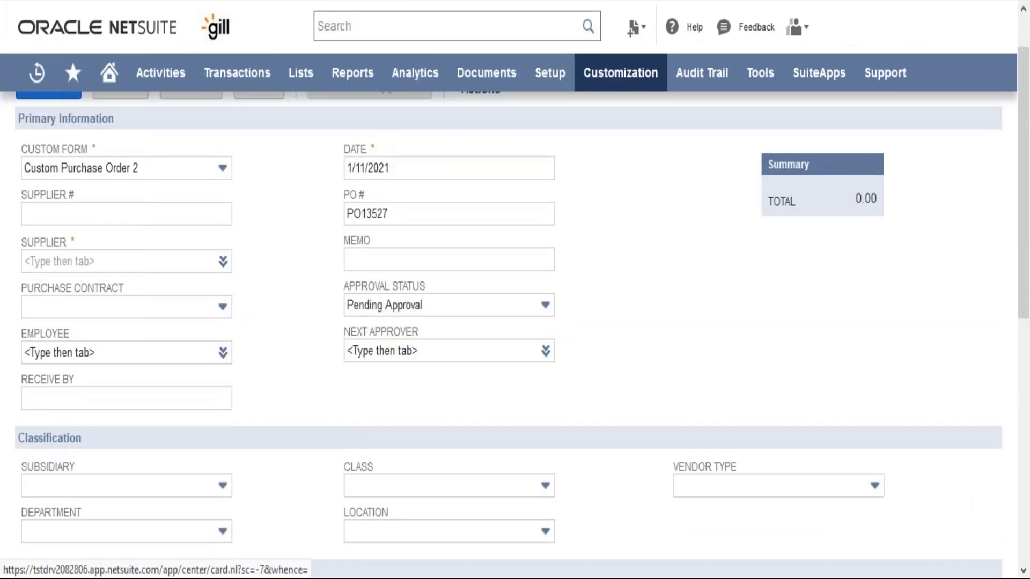
{"action": "key", "text": "F5"}
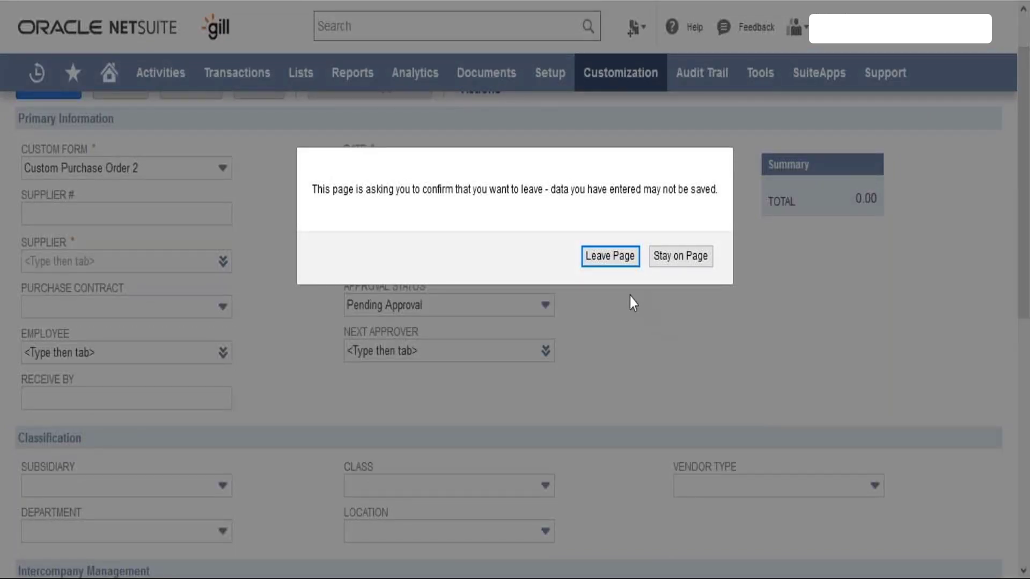
{"action": "left_click", "coordinate": [612, 266]}
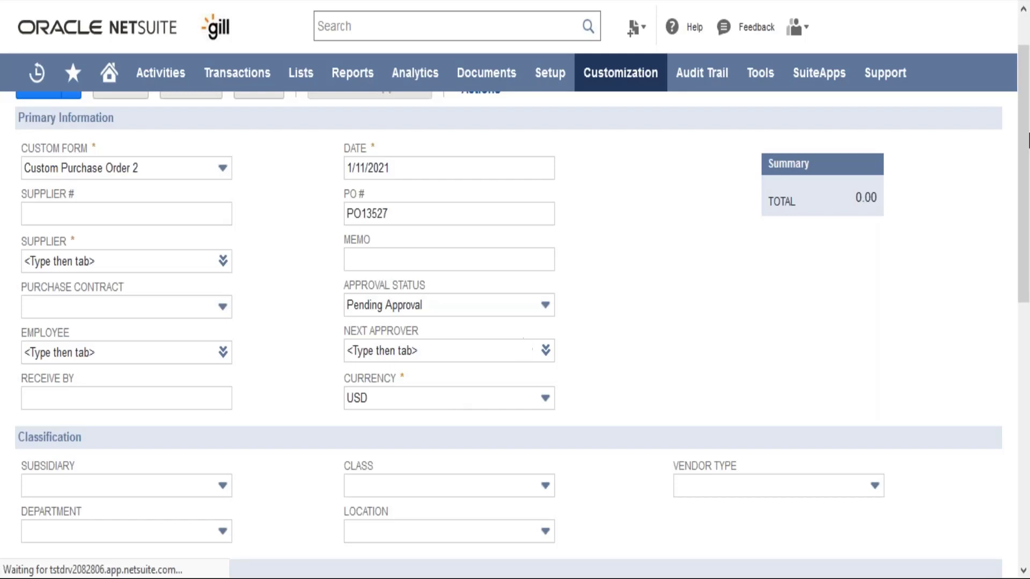
Open the purchase order's form for customisation.
{"action": "left_click_drag", "start_coordinate": [1028, 144], "coordinate": [1028, 85]}
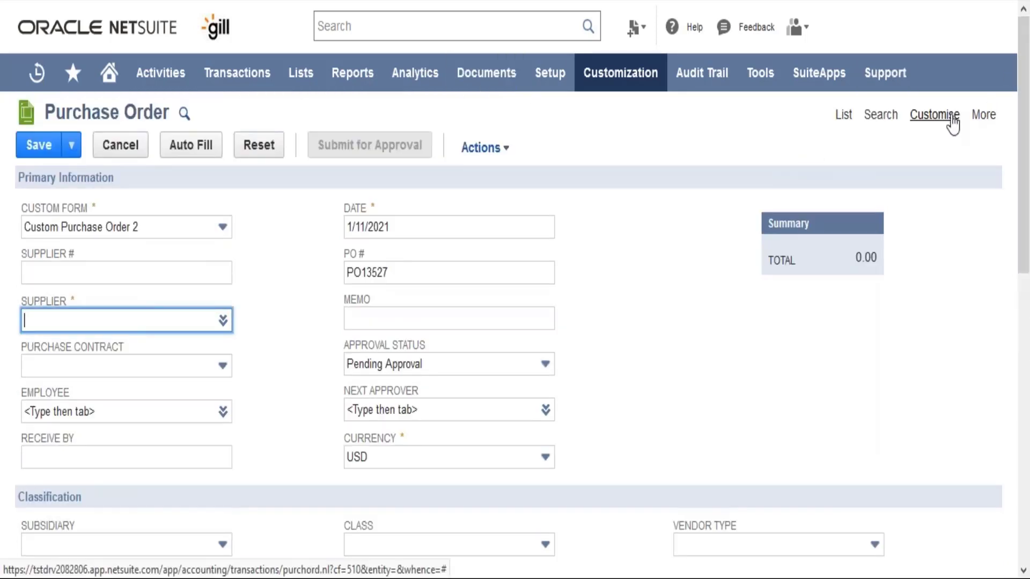
{"action": "mouse_move", "coordinate": [937, 118]}
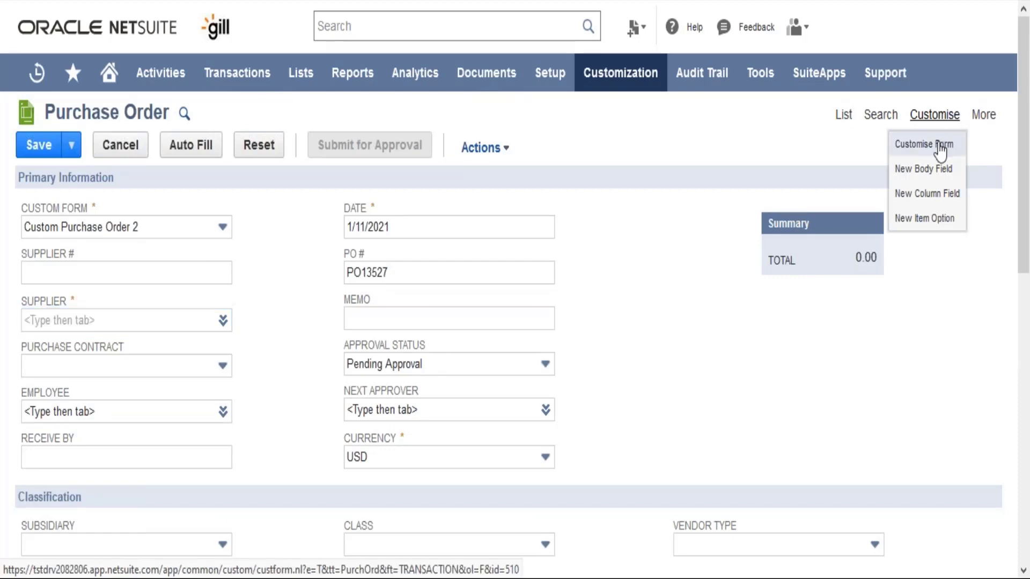
{"action": "left_click", "coordinate": [946, 152]}
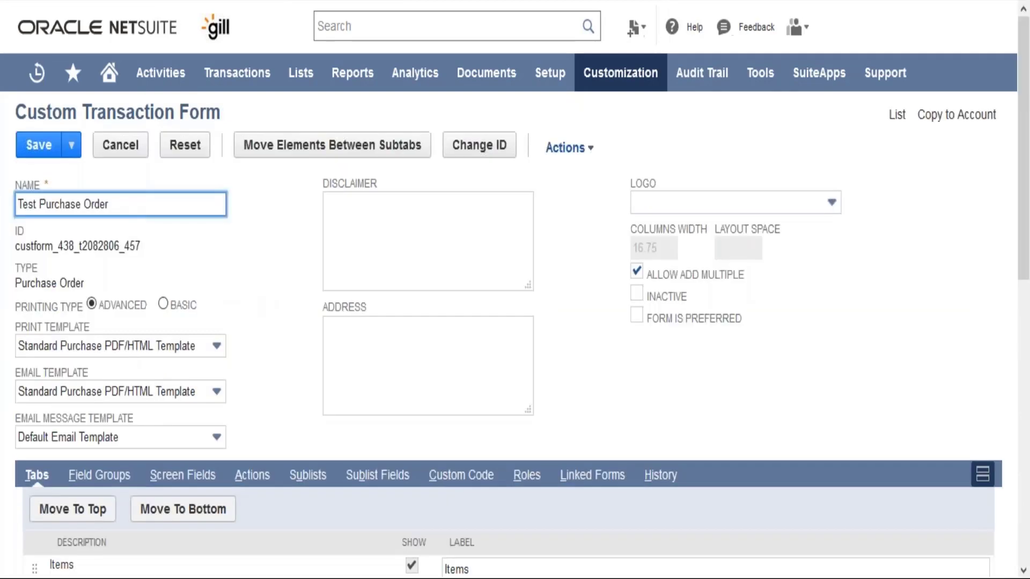
Delete the Test Purchase Order custom transaction form and confirm the deletion.
{"action": "mouse_move", "coordinate": [583, 146]}
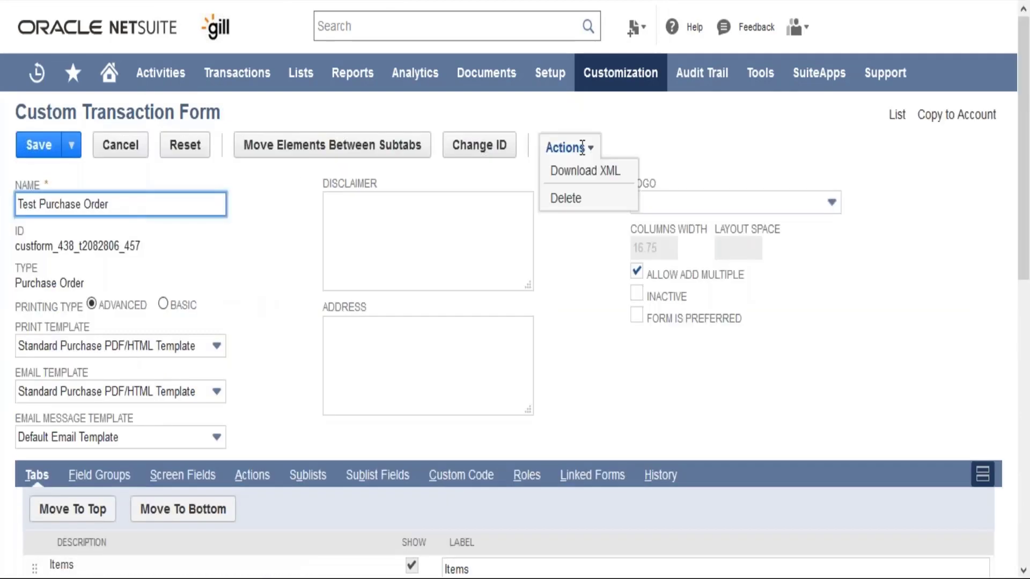
{"action": "left_click", "coordinate": [584, 199]}
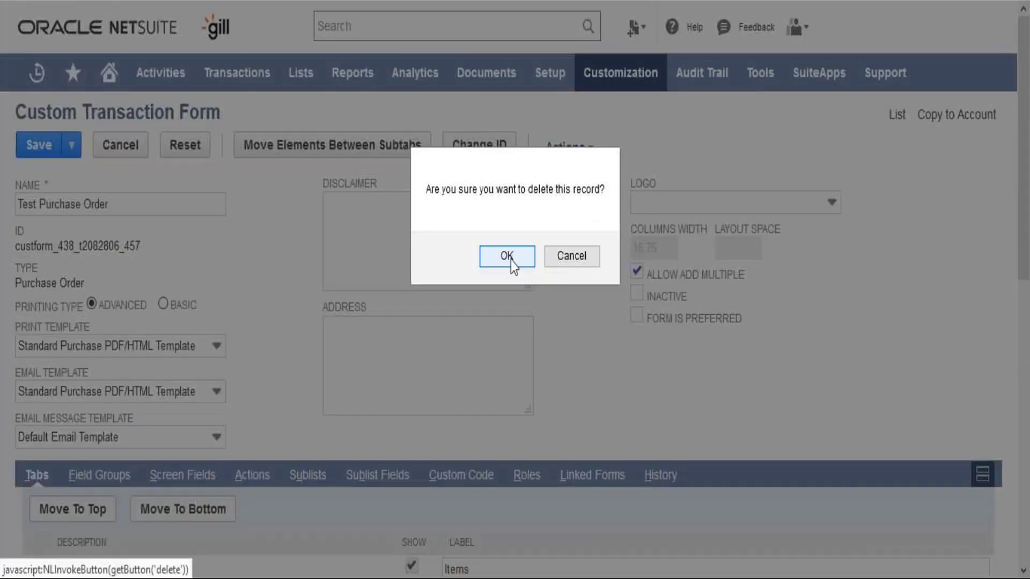
{"action": "left_click", "coordinate": [507, 257]}
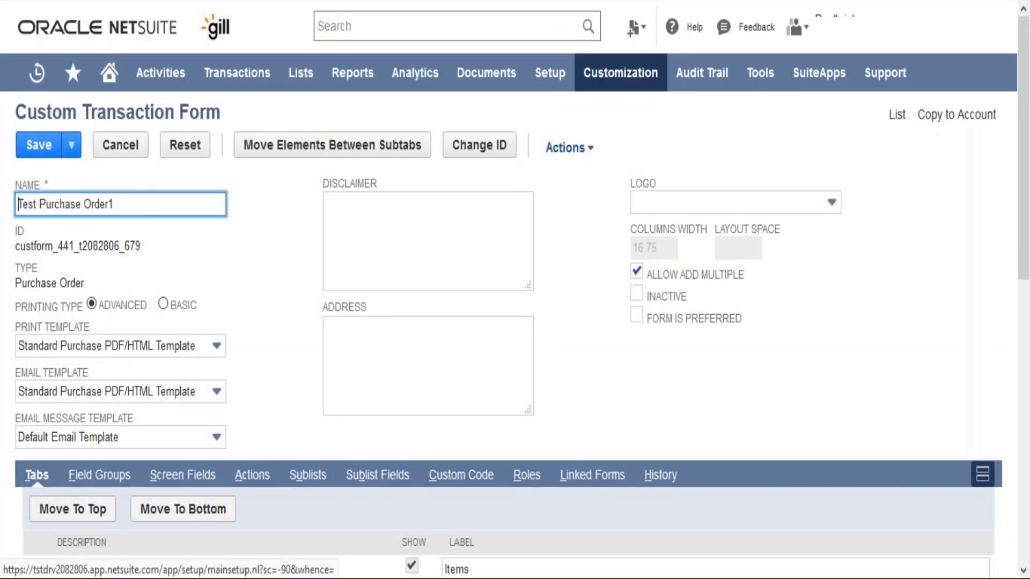
Delete the Test Purchase Order1 custom transaction form and confirm the deletion.
{"action": "mouse_move", "coordinate": [569, 147]}
{"action": "left_click", "coordinate": [569, 198]}
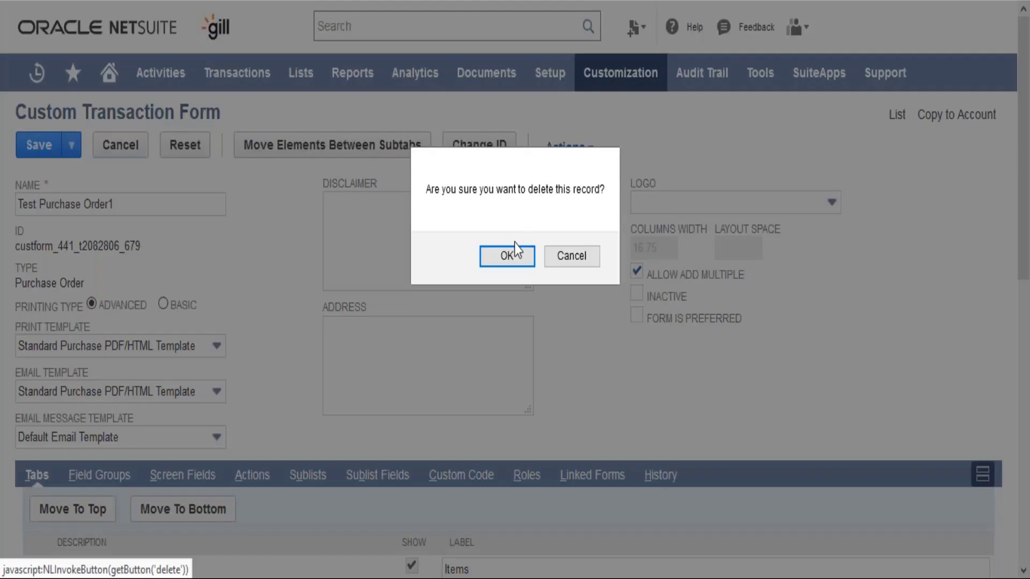
{"action": "left_click", "coordinate": [511, 256]}
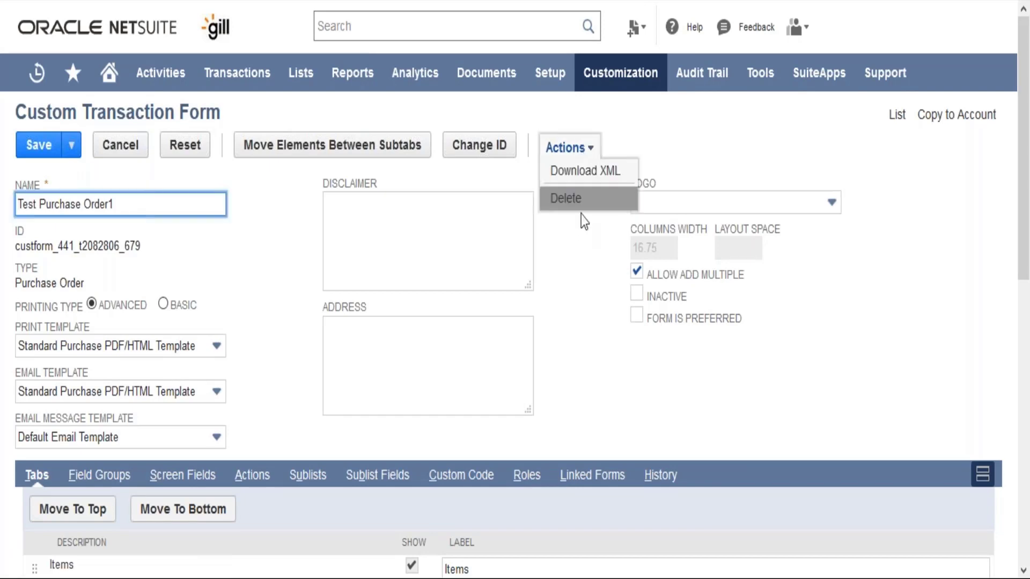
{"action": "mouse_move", "coordinate": [585, 149]}
{"action": "left_click", "coordinate": [586, 198]}
{"action": "left_click", "coordinate": [520, 255]}
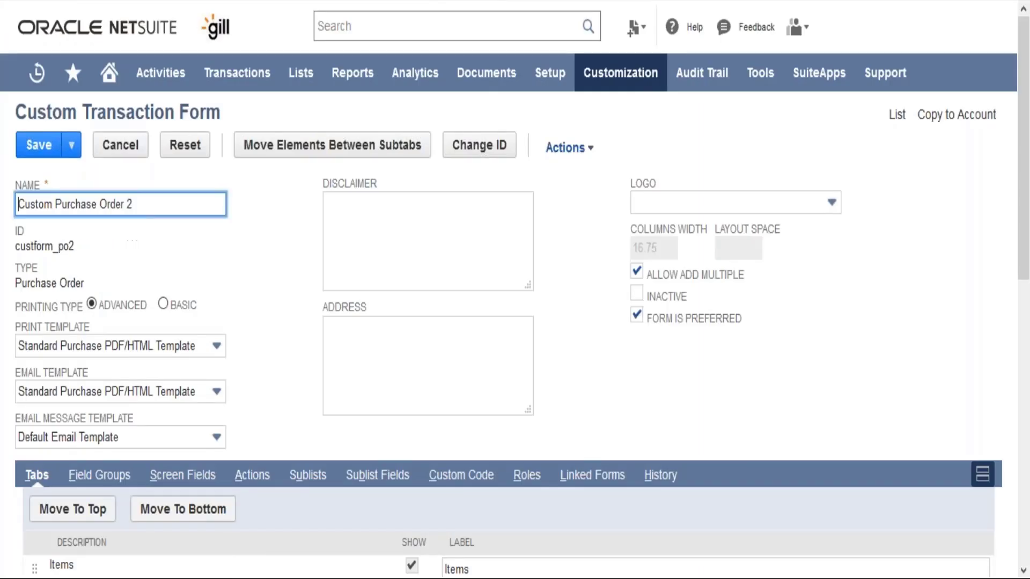
Examine the main and items screen fields of the Custom Purchase Order 2 form.
{"action": "left_click", "coordinate": [263, 386]}
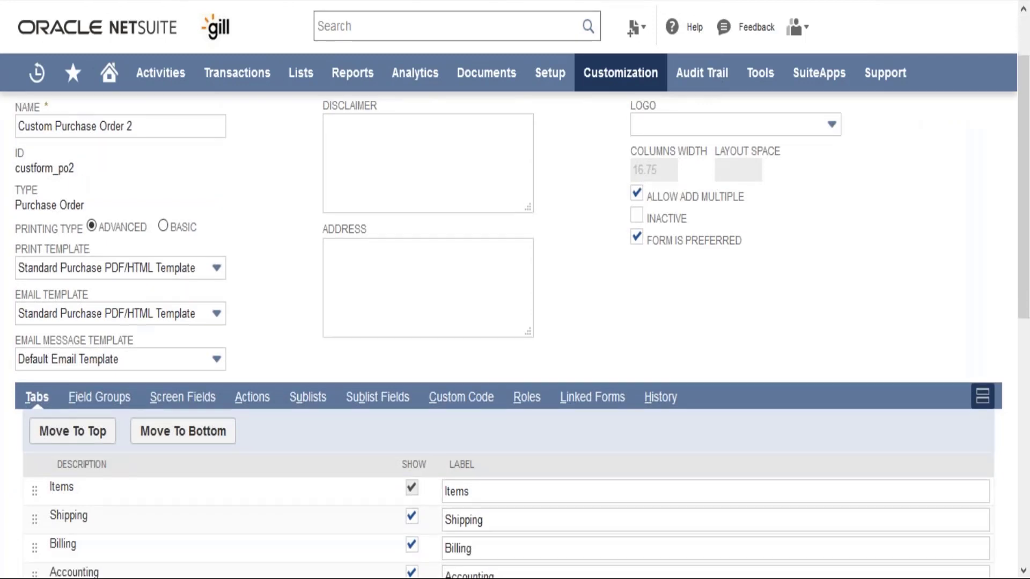
{"action": "scroll", "coordinate": [168, 338], "scroll_direction": "down", "scroll_amount": 3}
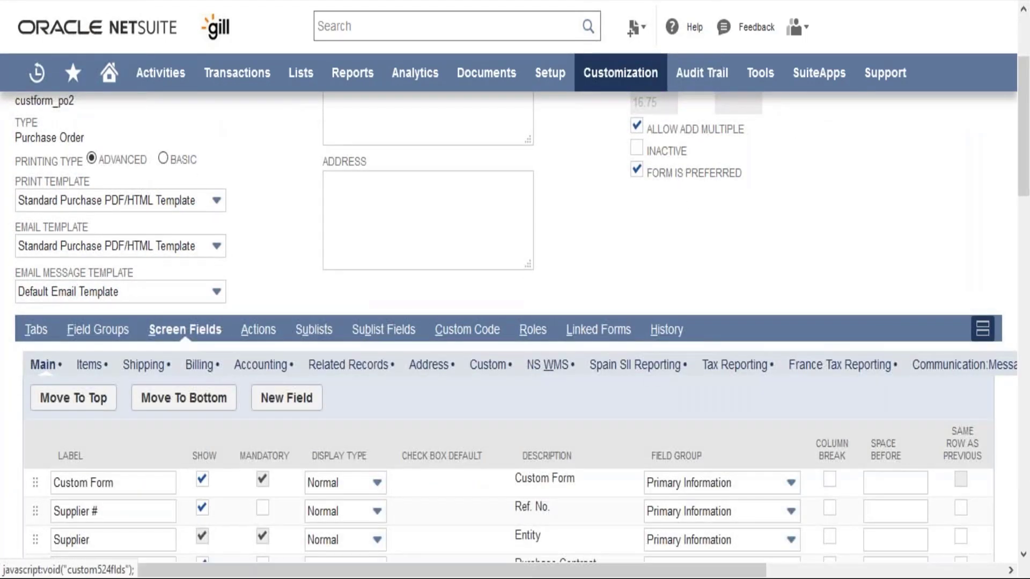
{"action": "left_click_drag", "start_coordinate": [1025, 193], "coordinate": [1024, 247]}
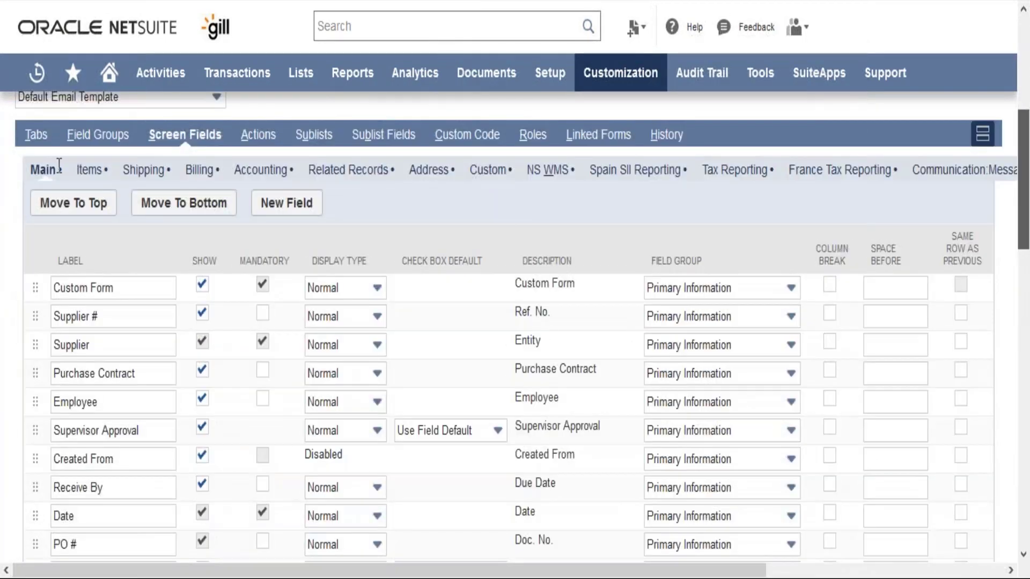
{"action": "left_click", "coordinate": [85, 173]}
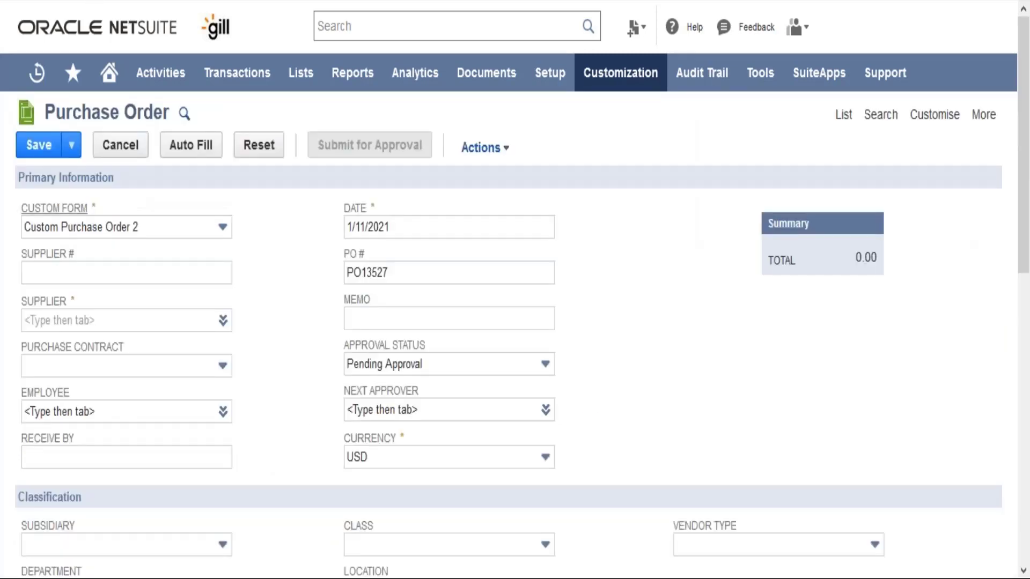
Examine the shipping, billing and accounting screen fields of the Custom Purchase Order 2 form.
{"action": "scroll", "coordinate": [481, 378], "scroll_direction": "down", "scroll_amount": 7}
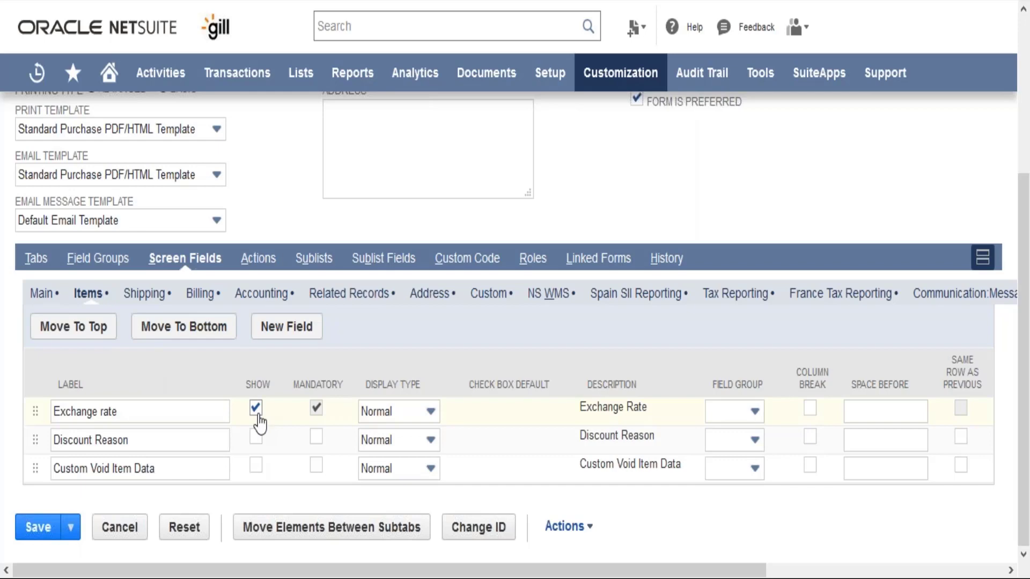
{"action": "left_click", "coordinate": [149, 299]}
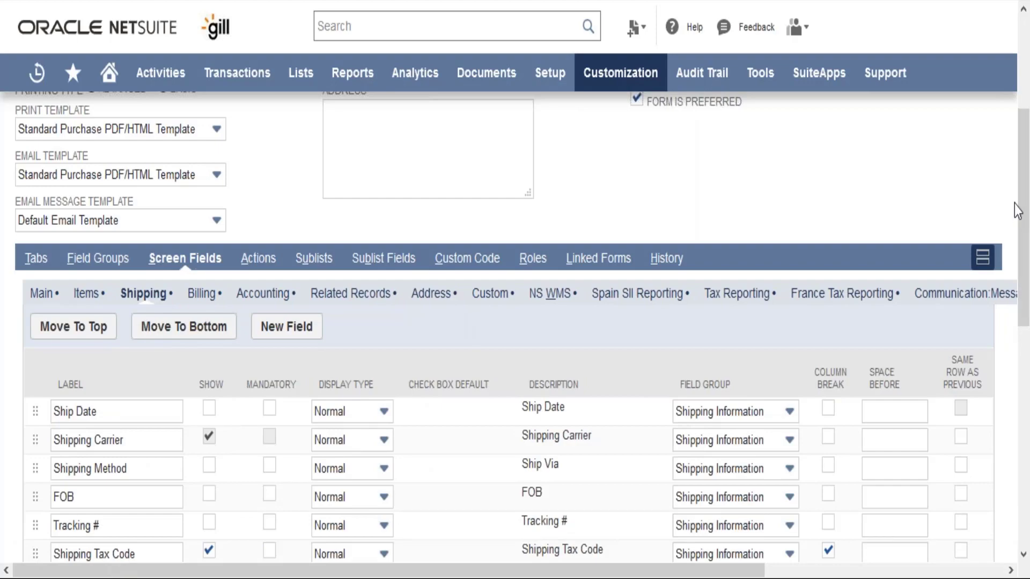
{"action": "mouse_move", "coordinate": [1025, 220]}
{"action": "left_mouse_down"}
{"action": "mouse_move", "coordinate": [1027, 385]}
{"action": "mouse_move", "coordinate": [1021, 211]}
{"action": "left_mouse_up"}
{"action": "left_click", "coordinate": [206, 276]}
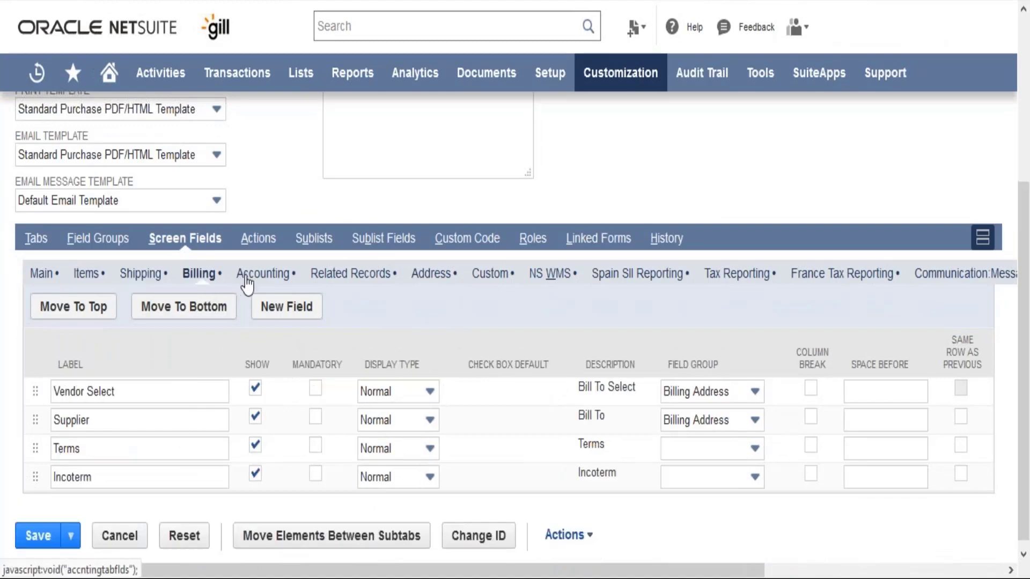
{"action": "left_click", "coordinate": [247, 276]}
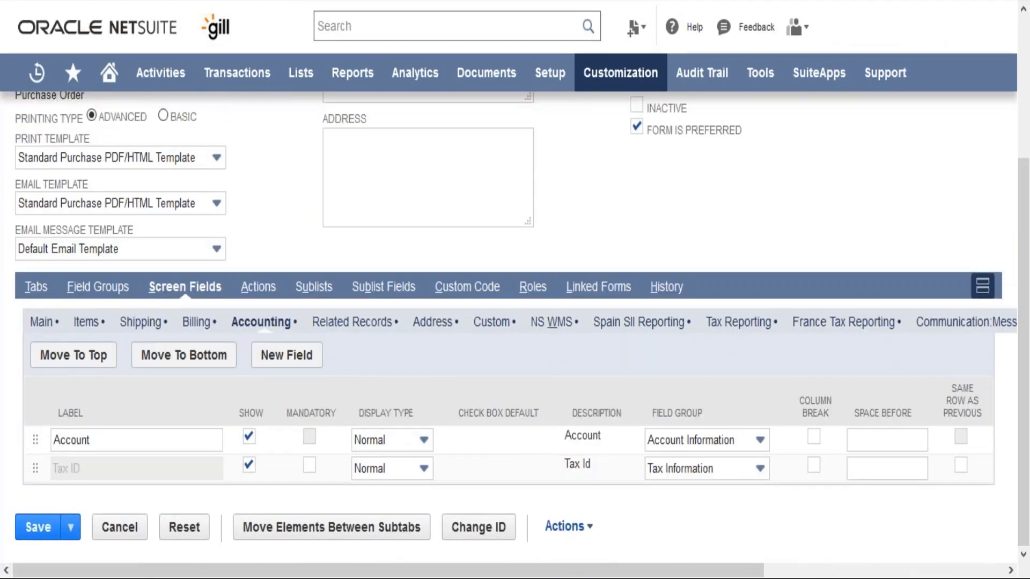
Review the form's standard actions and compare them with the actions offered on the purchase order entry page.
{"action": "left_click", "coordinate": [256, 289]}
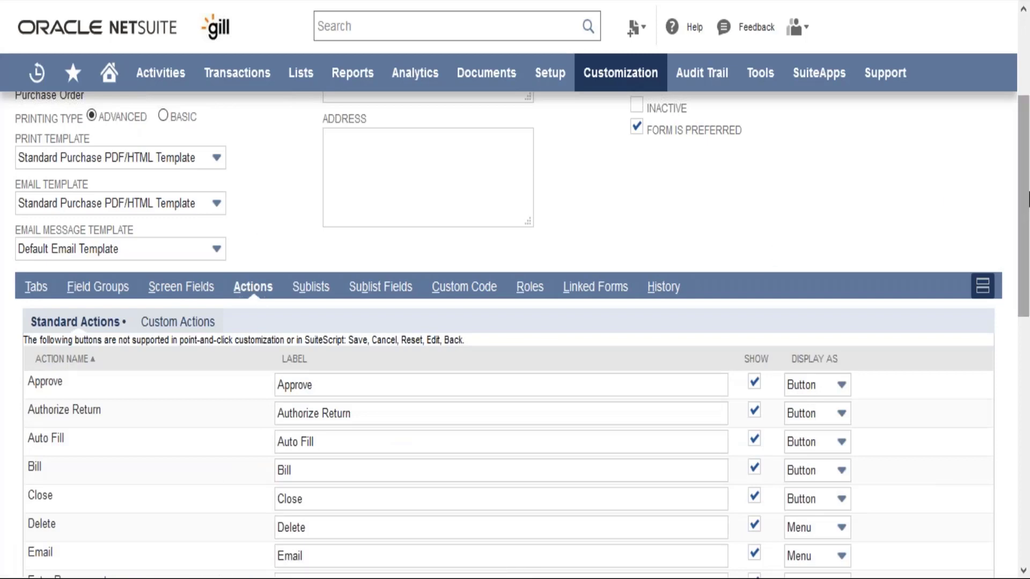
{"action": "left_click_drag", "start_coordinate": [1029, 118], "coordinate": [1028, 97]}
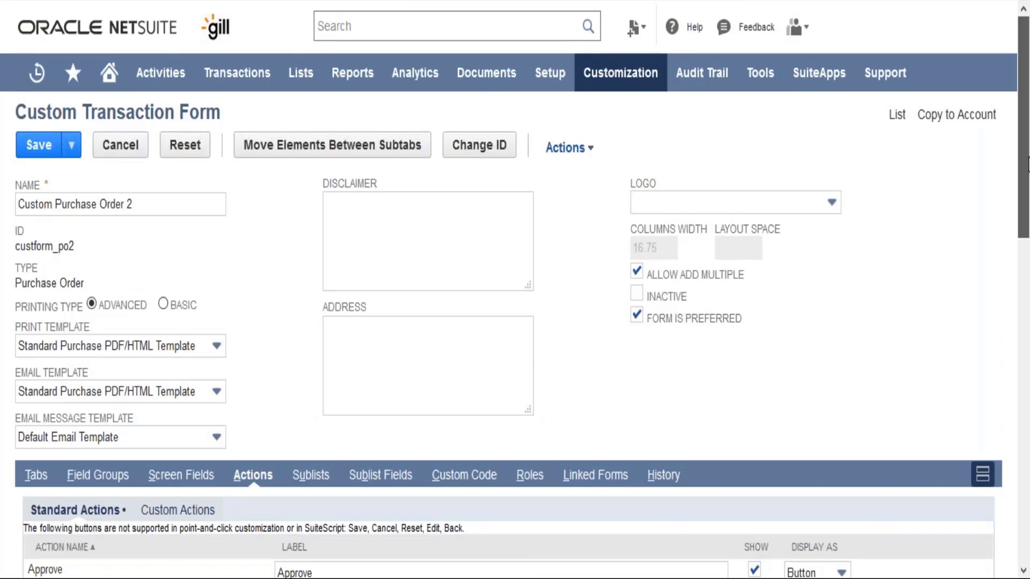
{"action": "left_click_drag", "start_coordinate": [1029, 200], "coordinate": [1028, 331]}
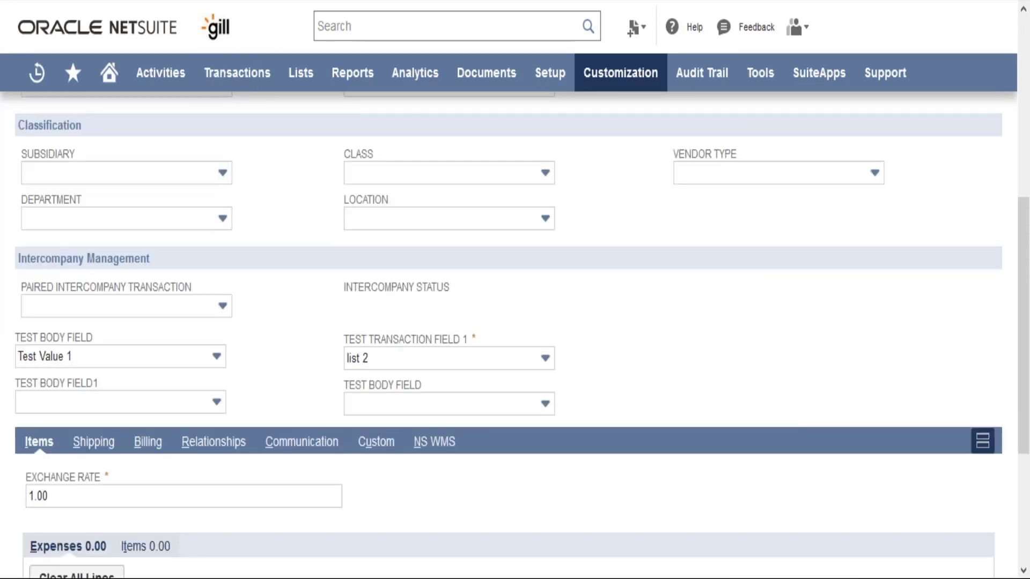
{"action": "scroll", "coordinate": [515, 333], "scroll_direction": "up", "scroll_amount": 7}
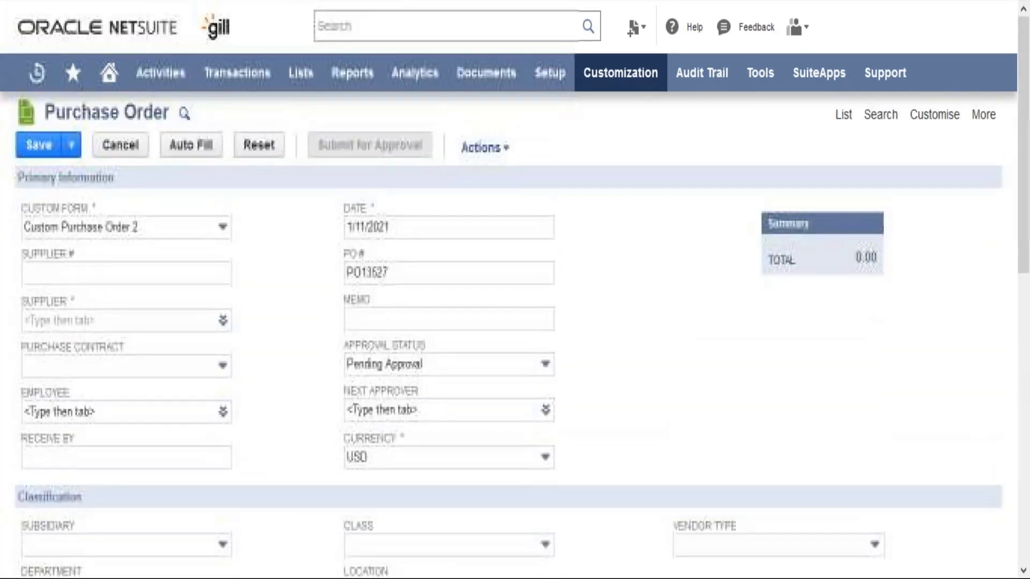
{"action": "mouse_move", "coordinate": [487, 143]}
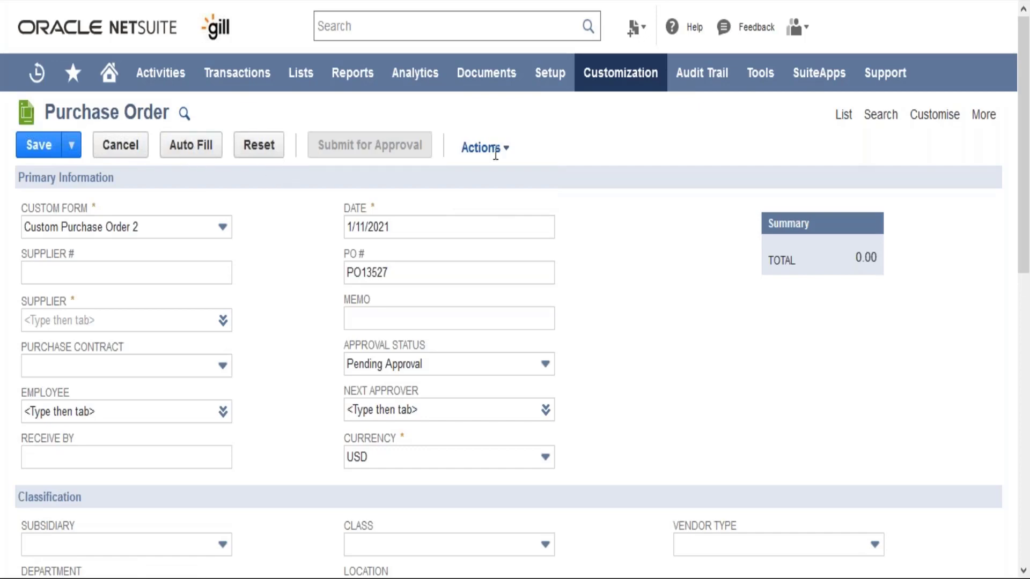
{"action": "mouse_move", "coordinate": [509, 155]}
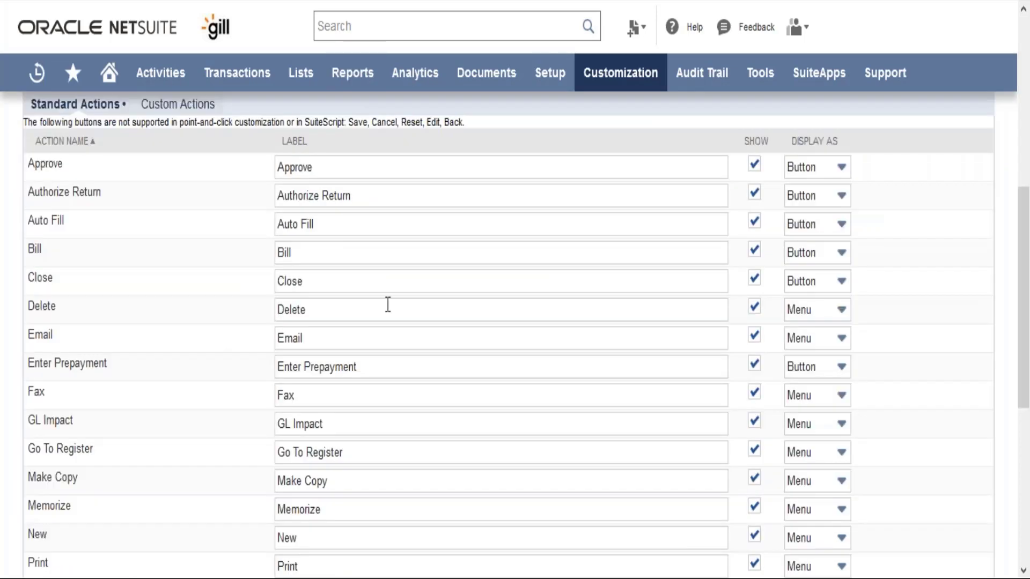
Inspect the Button and Menu display options for the Delete action and compare them with the purchase order's available actions.
{"action": "left_click", "coordinate": [386, 305]}
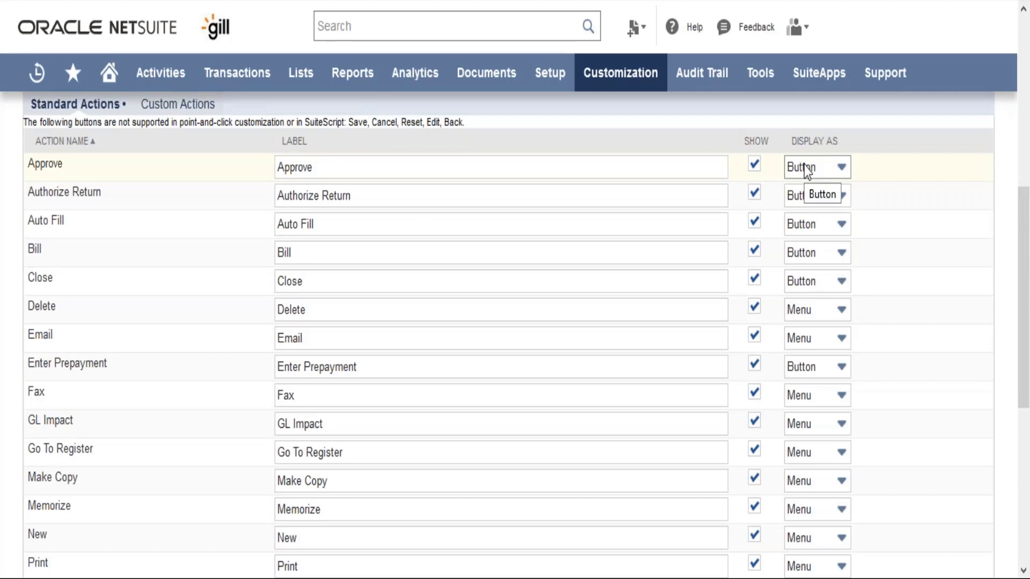
{"action": "left_click", "coordinate": [812, 316]}
{"action": "left_click", "coordinate": [812, 316]}
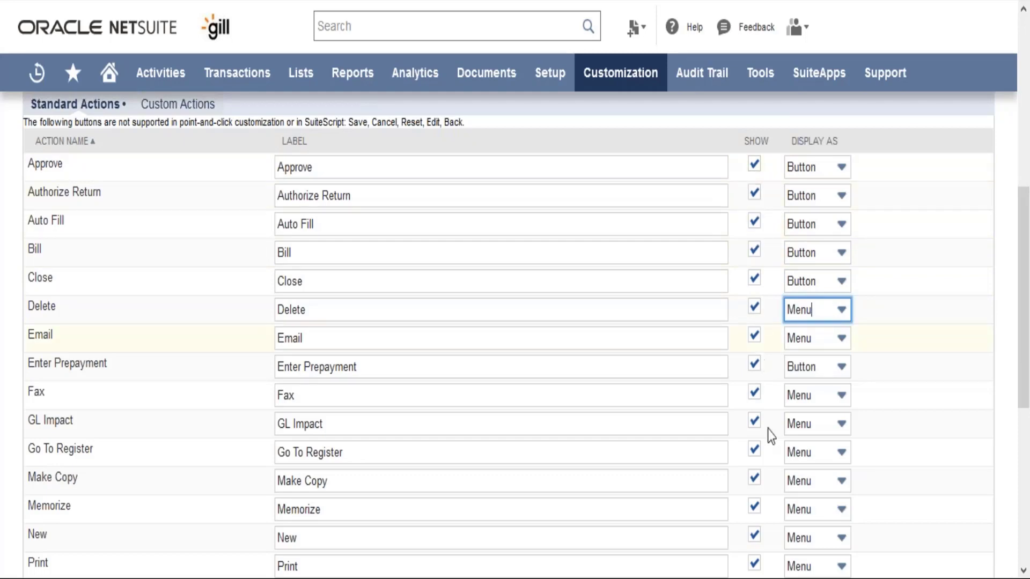
{"action": "left_click_drag", "start_coordinate": [1028, 267], "coordinate": [1028, 242]}
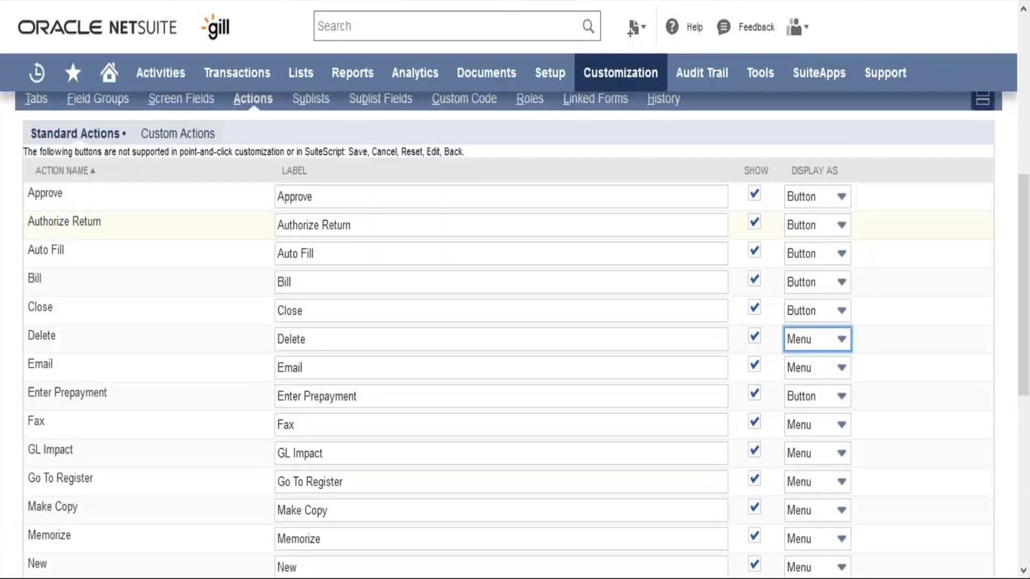
{"action": "left_click", "coordinate": [815, 343]}
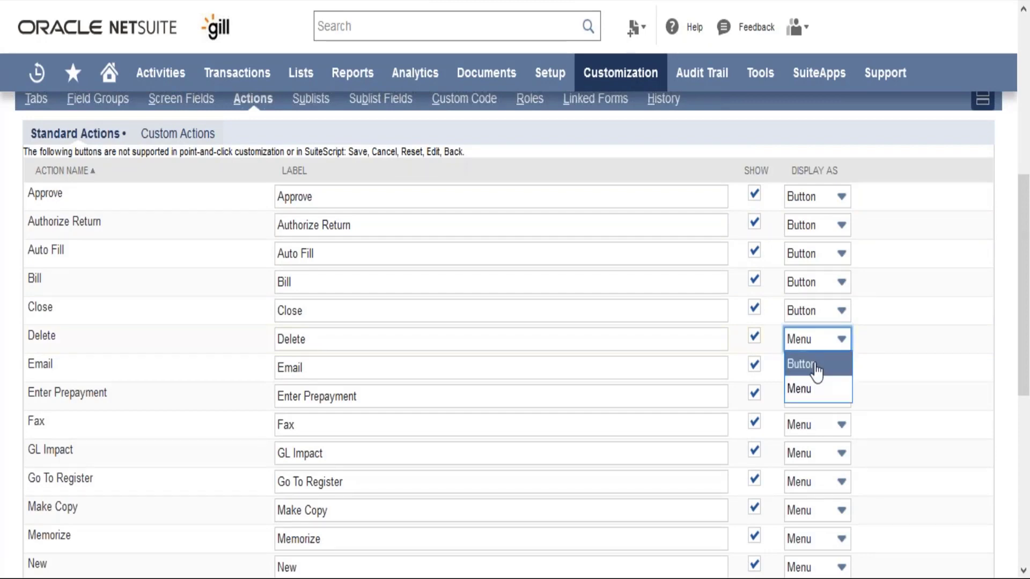
{"action": "left_click_drag", "start_coordinate": [1027, 196], "coordinate": [1028, 42]}
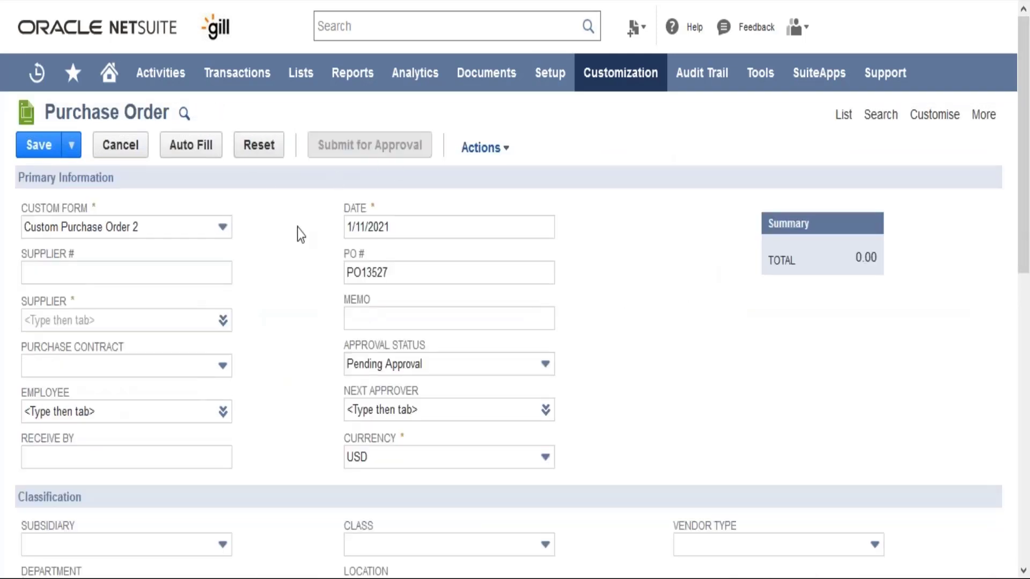
{"action": "left_click", "coordinate": [504, 147]}
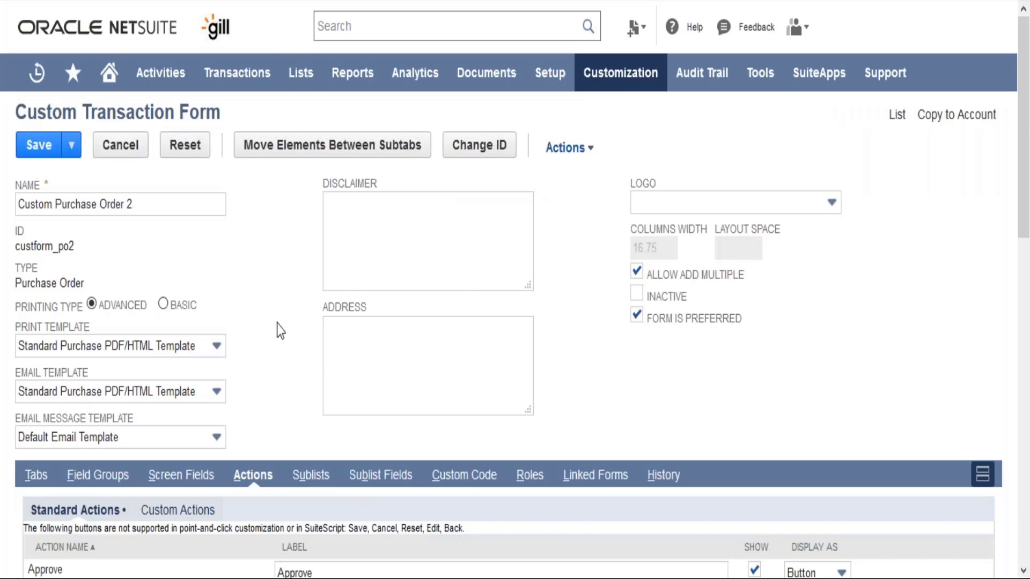
Inspect the form's Expenses and Items sublists and their labels, comparing them with the purchase order's sublists.
{"action": "scroll", "coordinate": [277, 324], "scroll_direction": "down", "scroll_amount": 5}
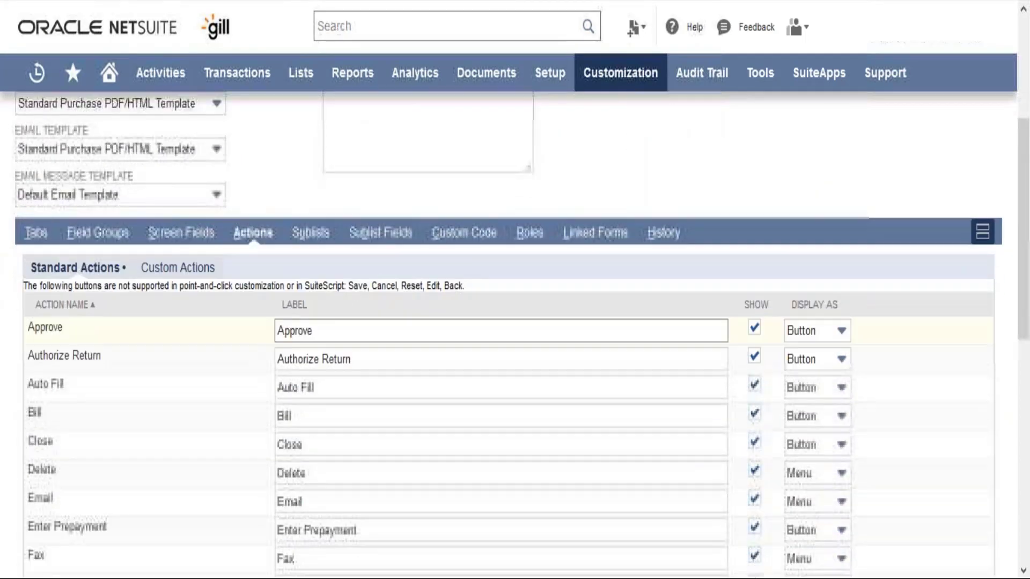
{"action": "left_click", "coordinate": [301, 232]}
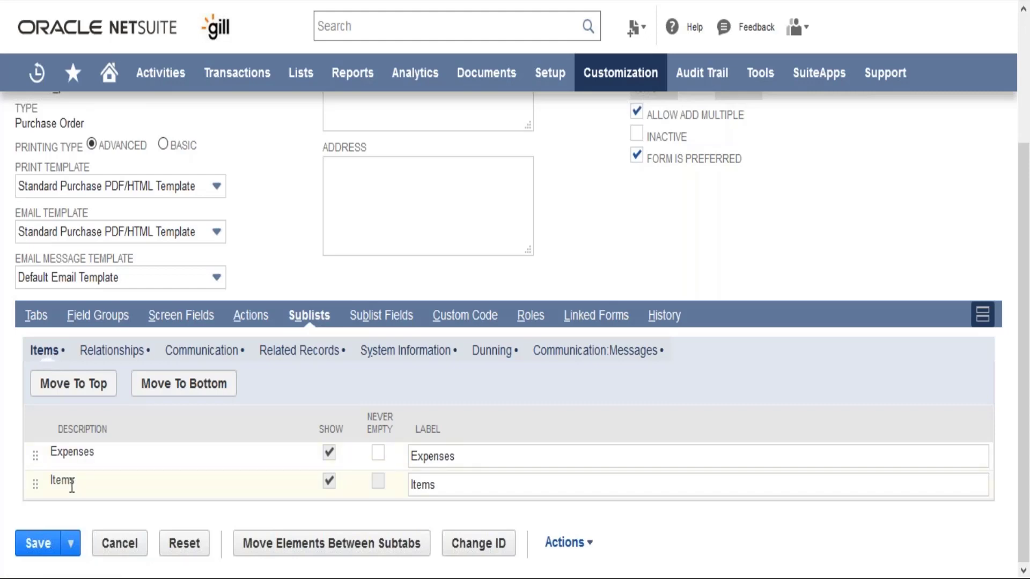
{"action": "left_click", "coordinate": [33, 0]}
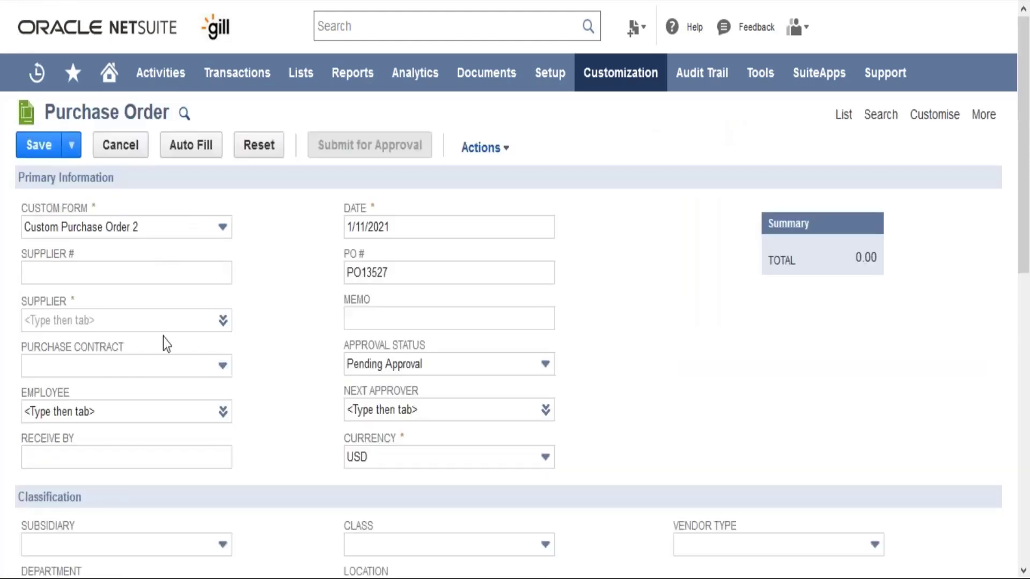
{"action": "left_click_drag", "start_coordinate": [1028, 170], "coordinate": [1029, 407]}
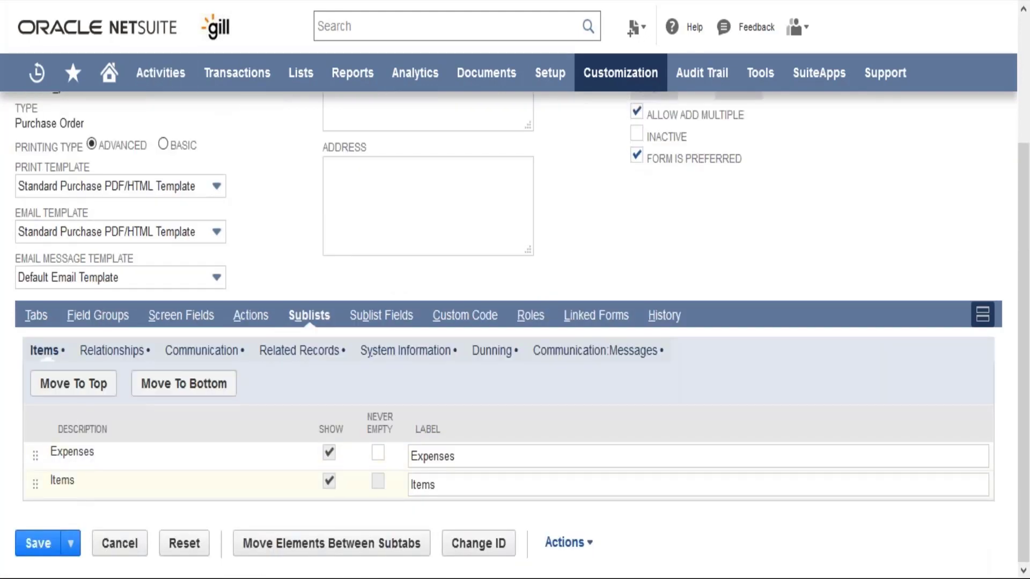
{"action": "left_click", "coordinate": [465, 458]}
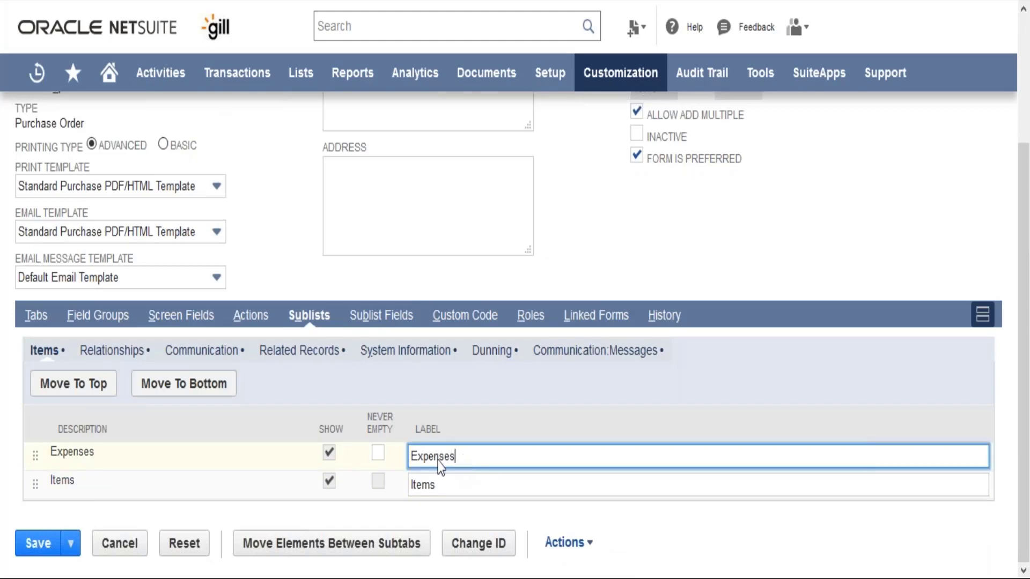
{"action": "left_click_drag", "start_coordinate": [418, 465], "coordinate": [413, 465]}
Compare the form's Relationships and Communication sublists with the matching sections of the purchase order.
{"action": "left_click", "coordinate": [97, 357]}
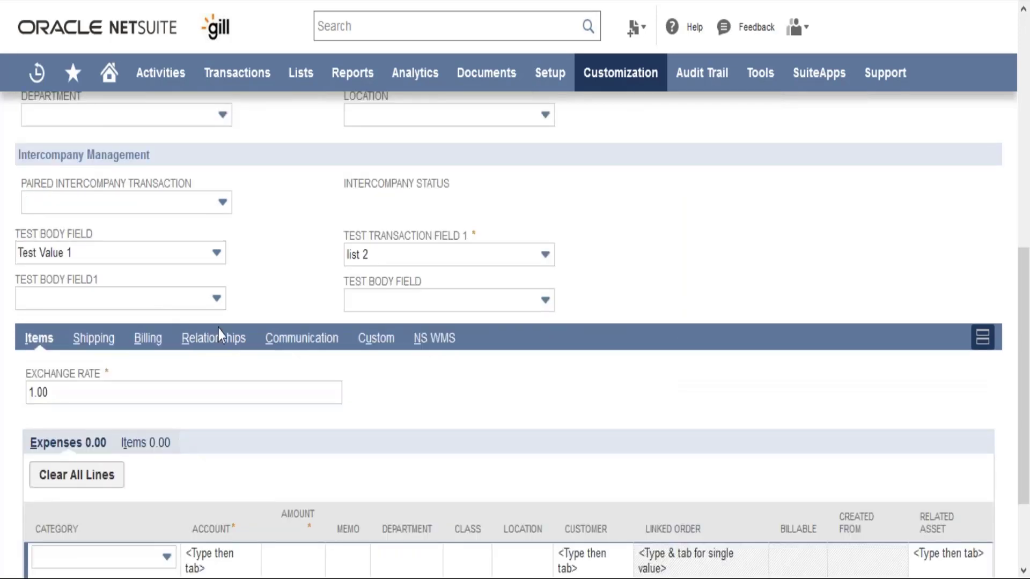
{"action": "left_click", "coordinate": [222, 352]}
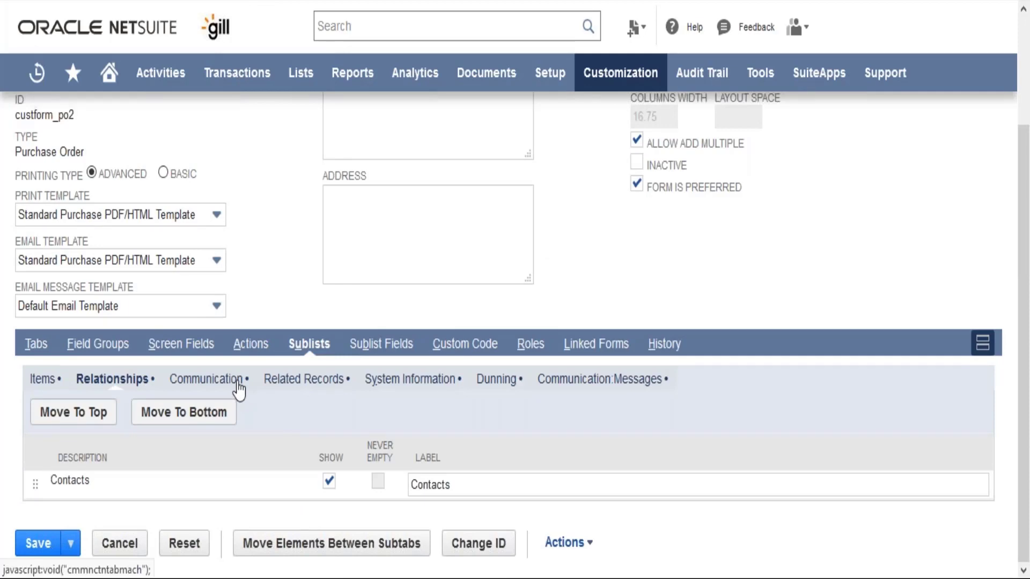
{"action": "left_click", "coordinate": [239, 384]}
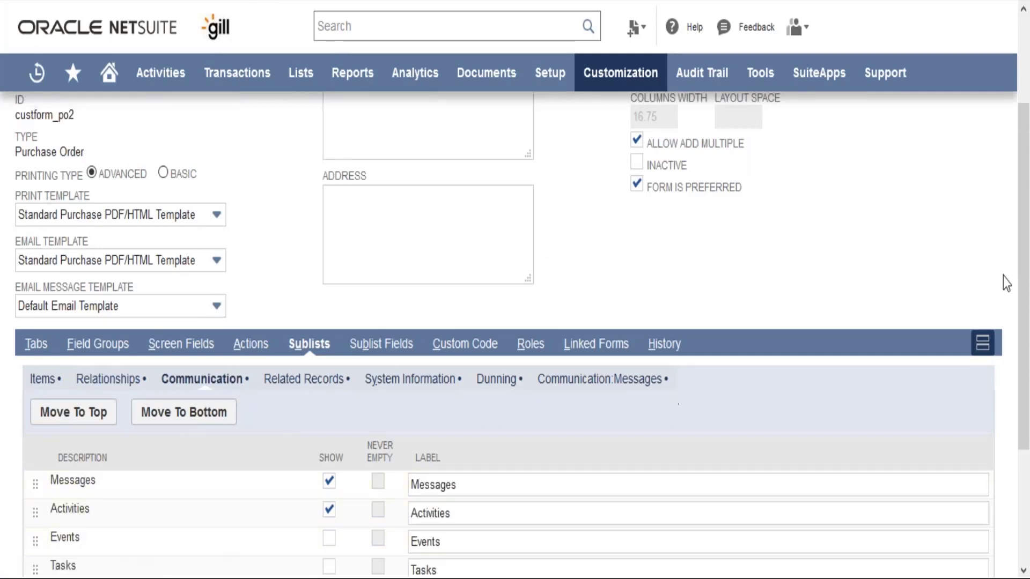
{"action": "scroll", "coordinate": [1025, 262], "scroll_direction": "down", "scroll_amount": 4}
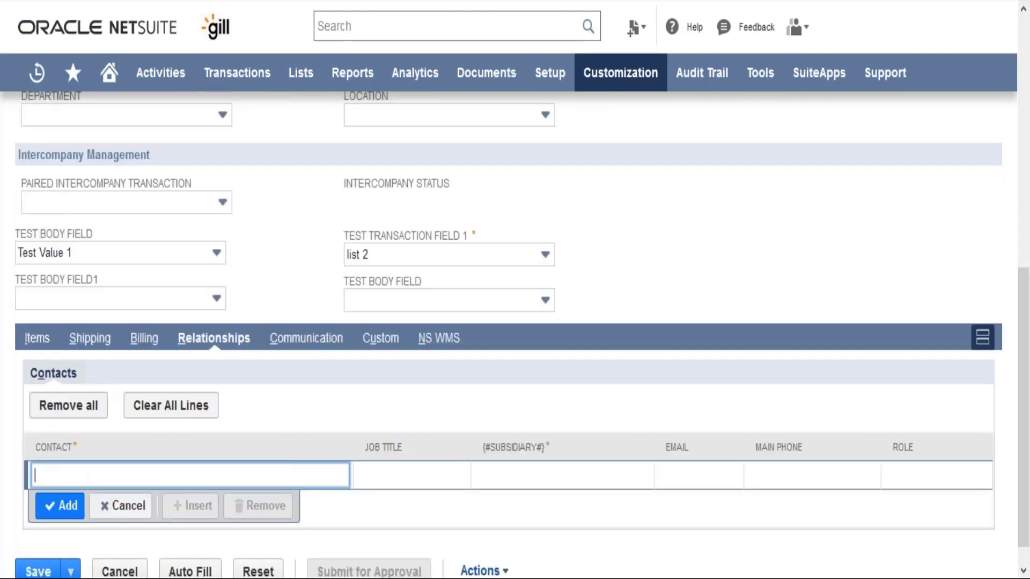
{"action": "left_click", "coordinate": [316, 348]}
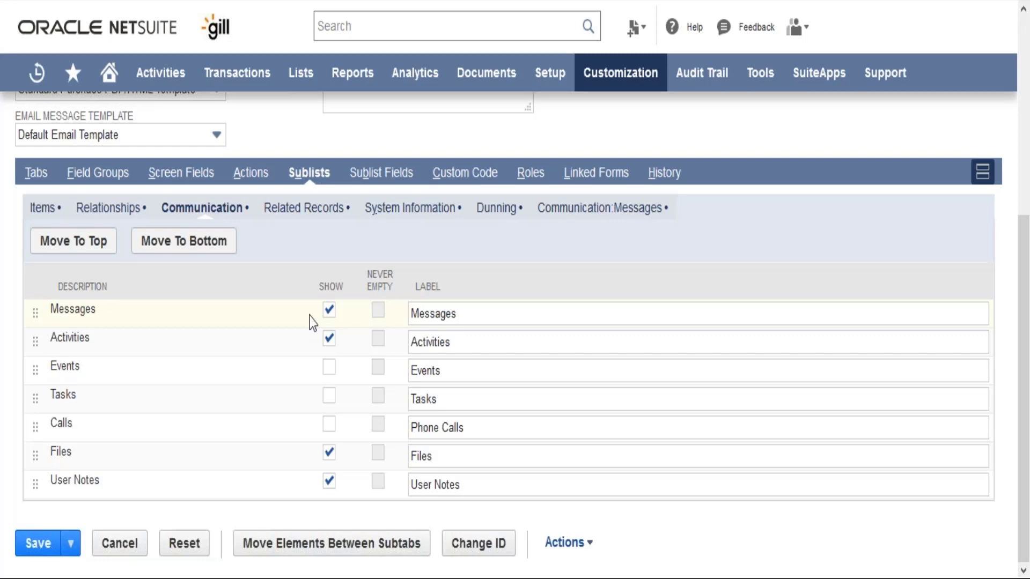
Examine the form's sublist fields and compare them with the expense and item columns on the purchase order.
{"action": "left_click", "coordinate": [375, 181]}
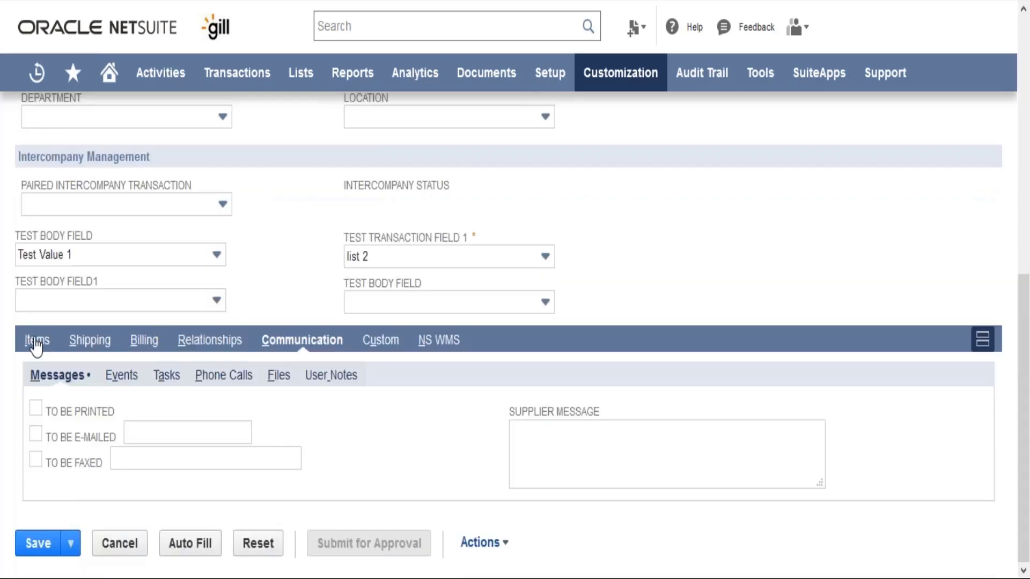
{"action": "left_click", "coordinate": [36, 341]}
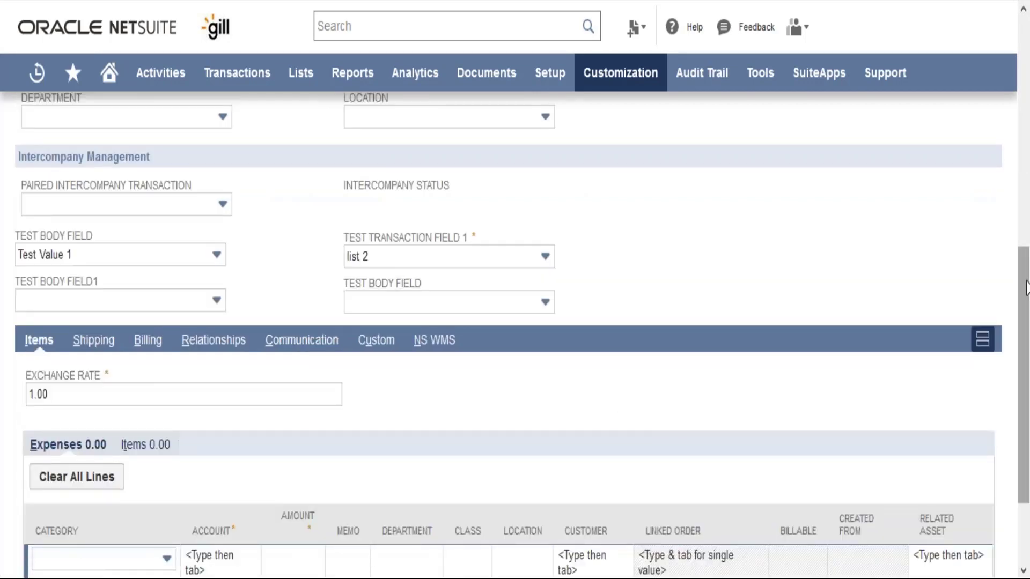
{"action": "scroll", "coordinate": [1026, 288], "scroll_direction": "down", "scroll_amount": 2}
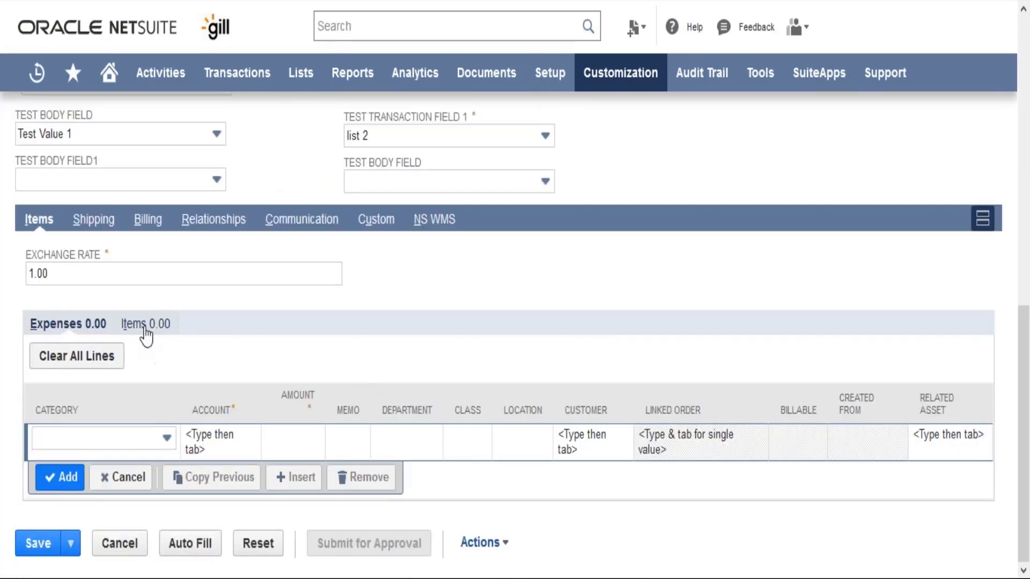
{"action": "left_click", "coordinate": [145, 327]}
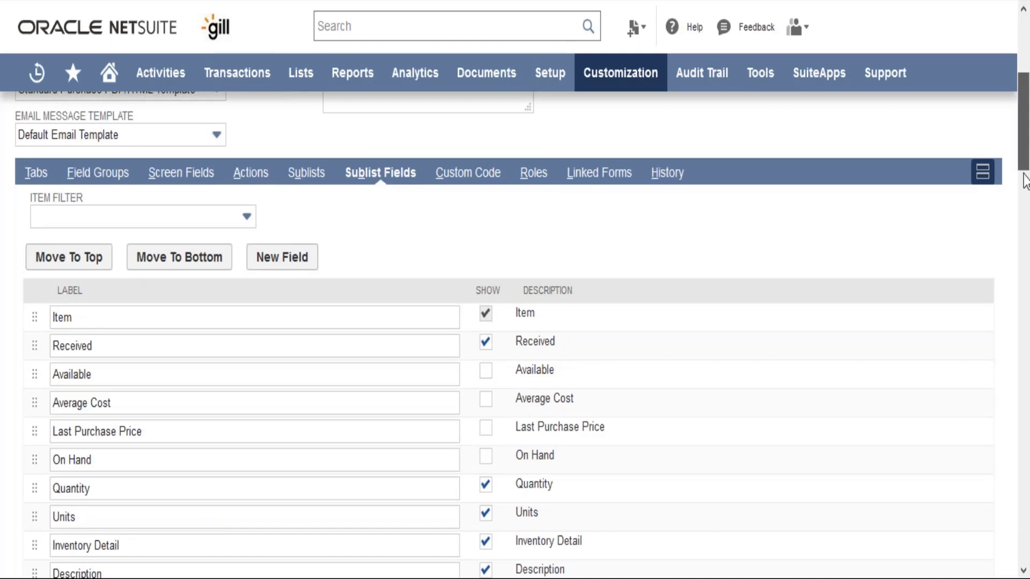
{"action": "scroll", "coordinate": [1025, 169], "scroll_direction": "down", "scroll_amount": 7}
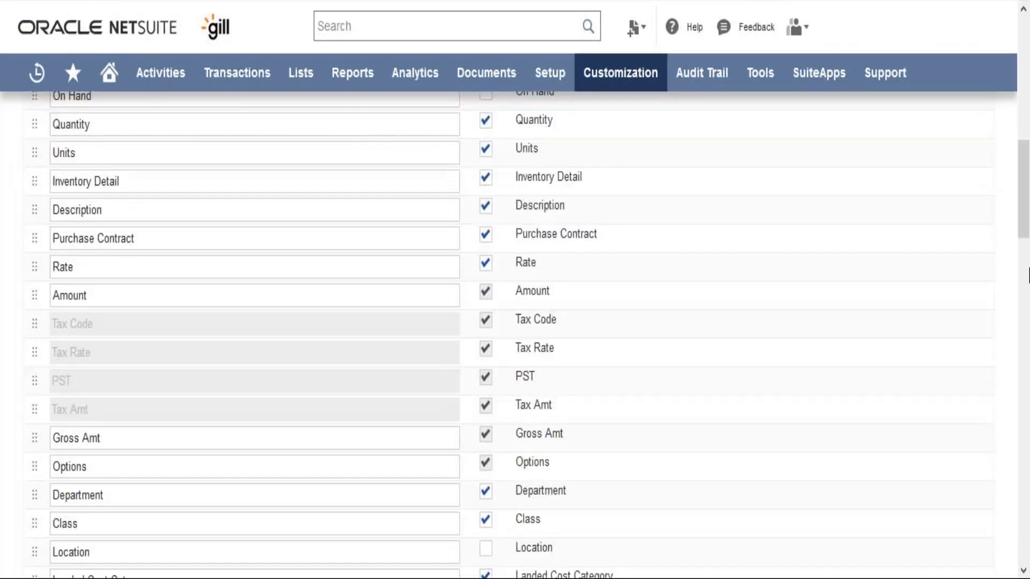
{"action": "scroll", "coordinate": [1023, 223], "scroll_direction": "down", "scroll_amount": 4}
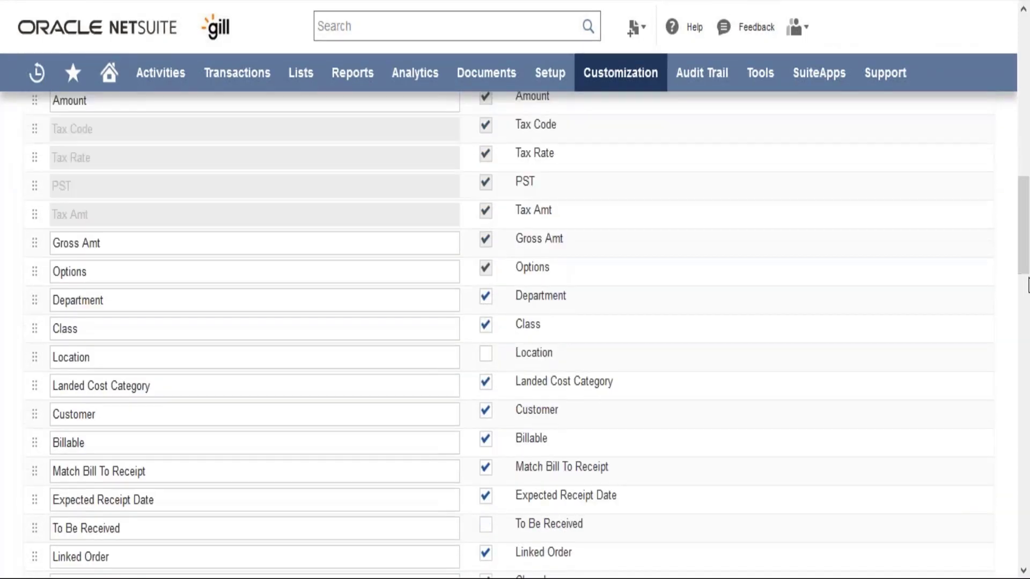
{"action": "scroll", "coordinate": [1026, 287], "scroll_direction": "down", "scroll_amount": 2}
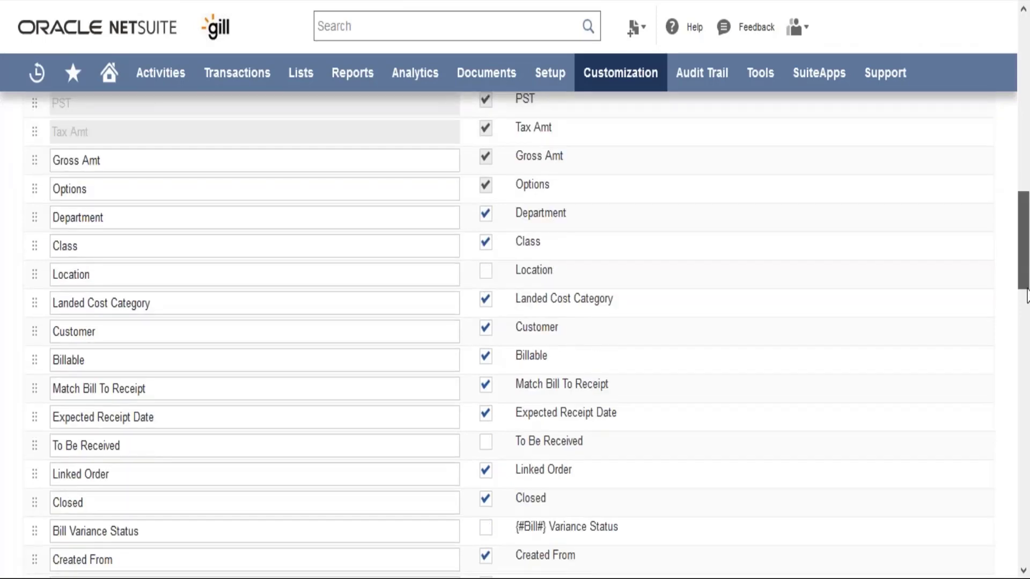
{"action": "scroll", "coordinate": [1026, 294], "scroll_direction": "up", "scroll_amount": 10}
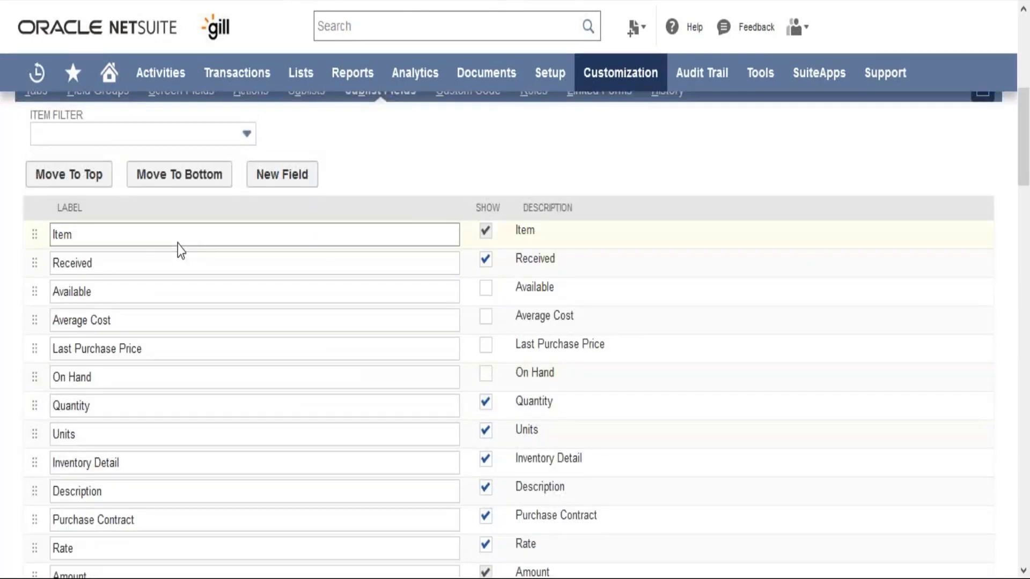
{"action": "scroll", "coordinate": [1025, 130], "scroll_direction": "up", "scroll_amount": 2}
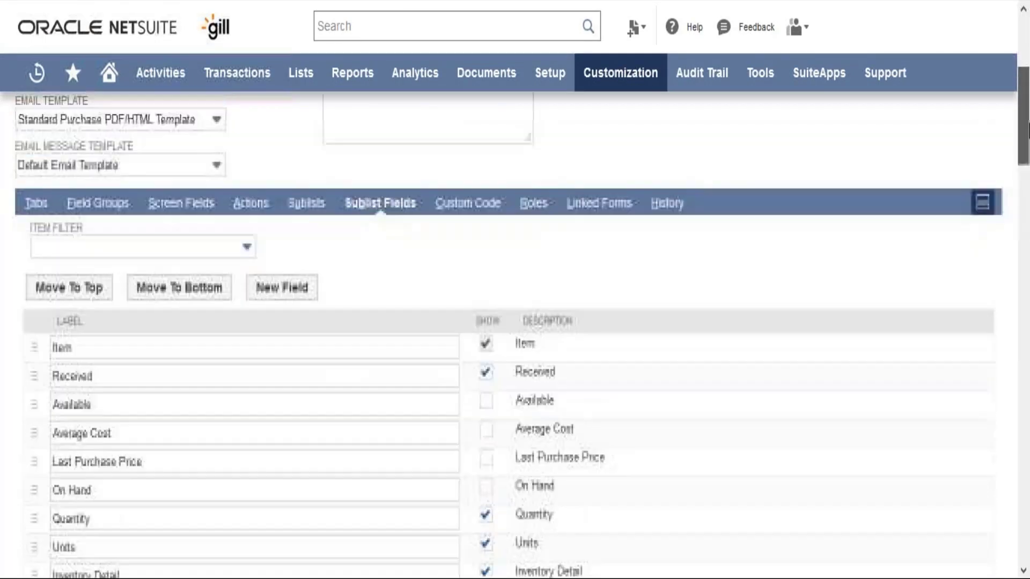
Inspect the form's custom code settings and review the roles for which it can be made the preferred form.
{"action": "scroll", "coordinate": [1026, 130], "scroll_direction": "up", "scroll_amount": 1}
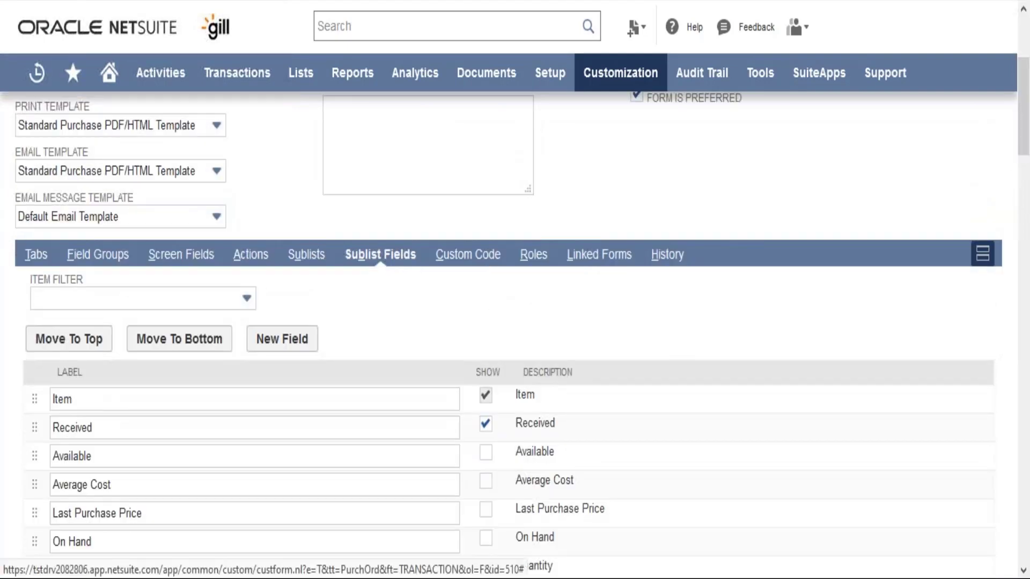
{"action": "left_click", "coordinate": [465, 255]}
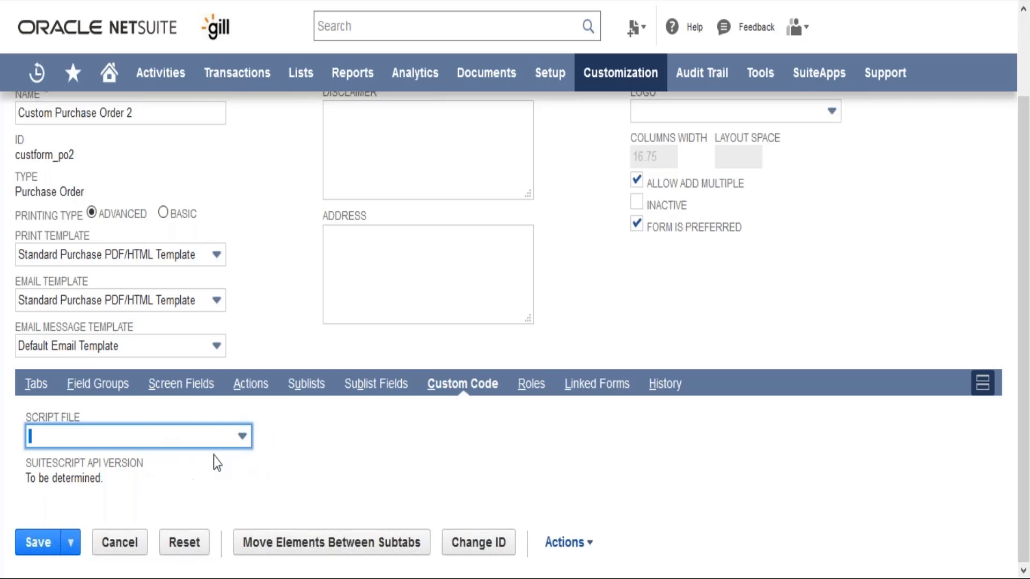
{"action": "left_click", "coordinate": [525, 386]}
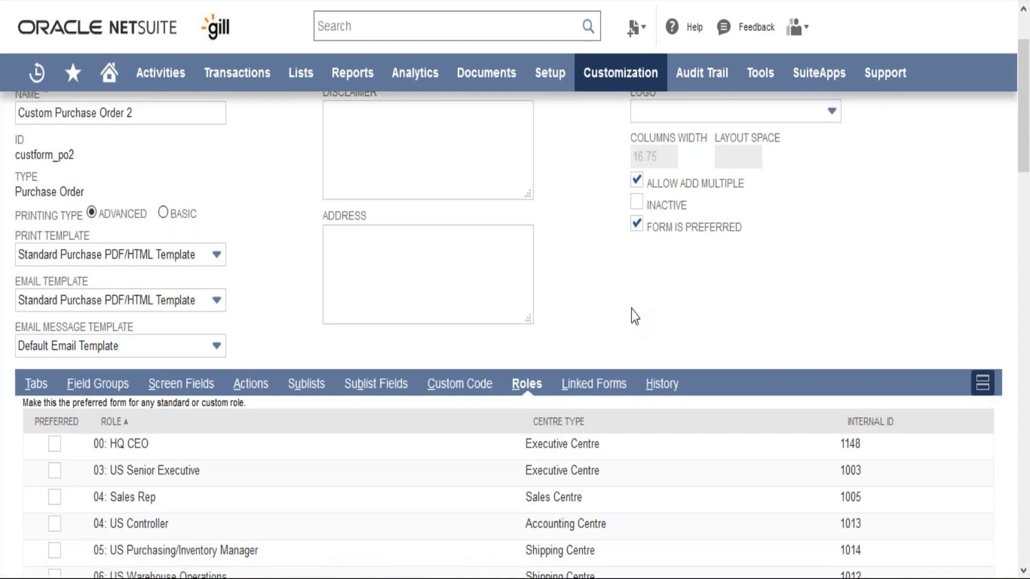
{"action": "scroll", "coordinate": [632, 310], "scroll_direction": "down", "scroll_amount": 4}
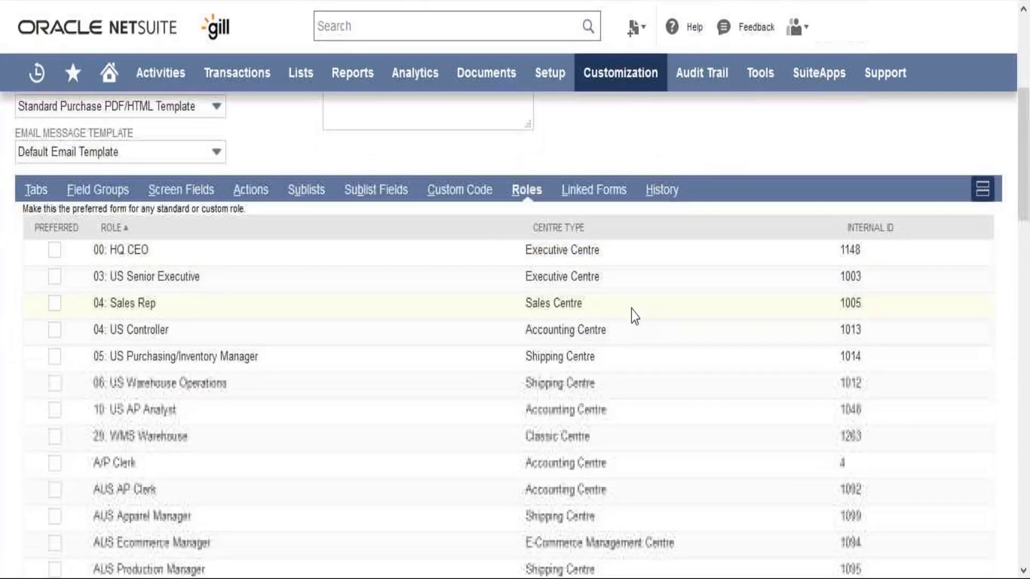
{"action": "scroll", "coordinate": [632, 310], "scroll_direction": "down", "scroll_amount": 5}
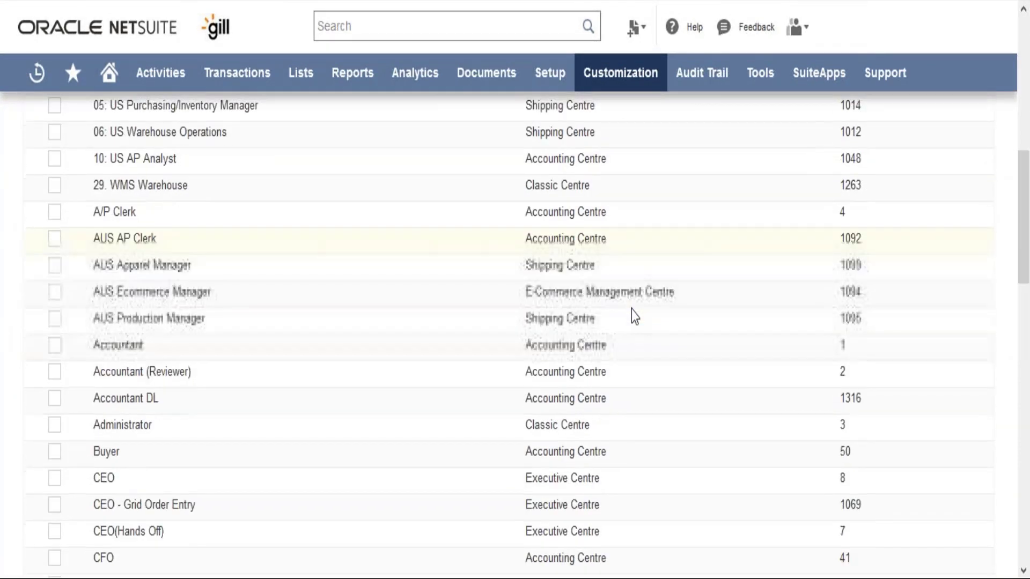
{"action": "scroll", "coordinate": [632, 310], "scroll_direction": "down", "scroll_amount": 11}
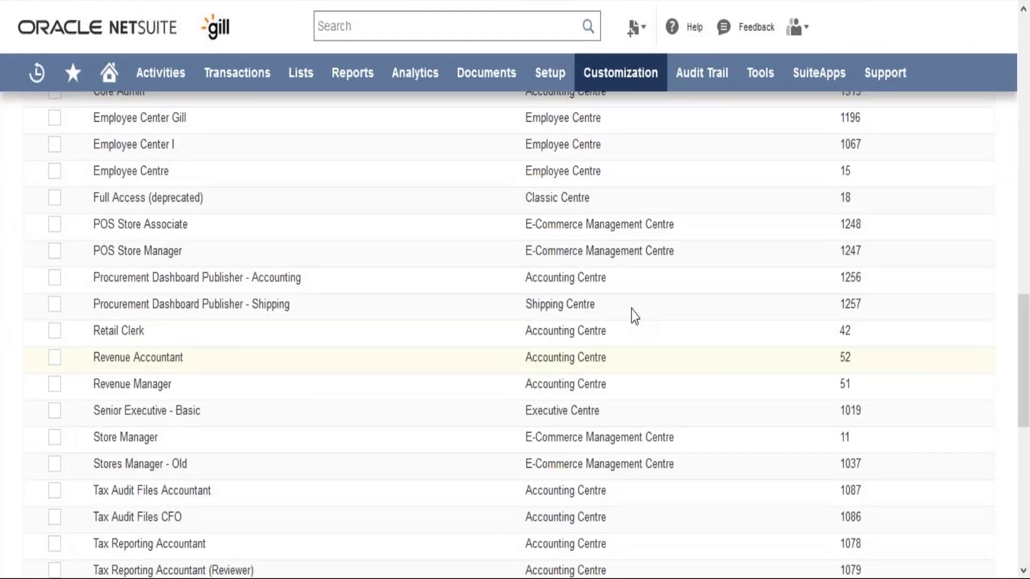
{"action": "scroll", "coordinate": [632, 310], "scroll_direction": "up", "scroll_amount": 20}
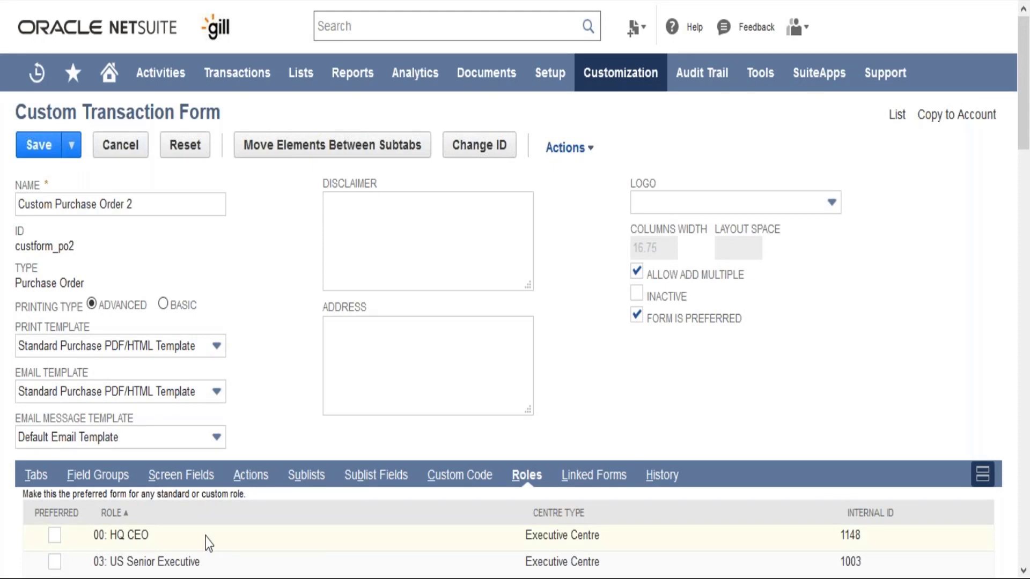
{"action": "scroll", "coordinate": [208, 543], "scroll_direction": "down", "scroll_amount": 5}
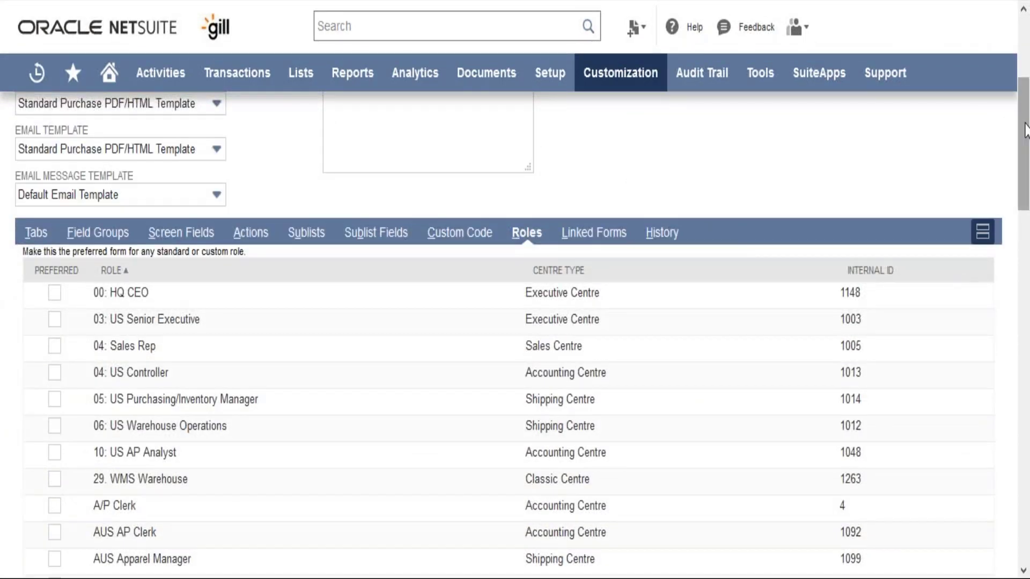
{"action": "left_click_drag", "start_coordinate": [1026, 129], "coordinate": [1027, 102]}
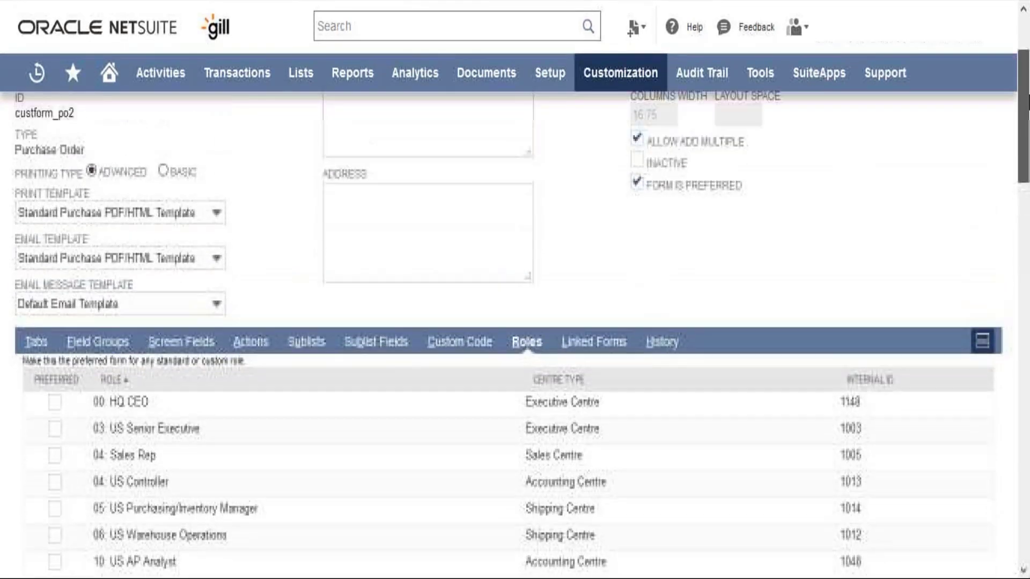
Examine the purchase order form's linked forms and the custom form choices offered for the Bill type.
{"action": "left_click", "coordinate": [603, 343]}
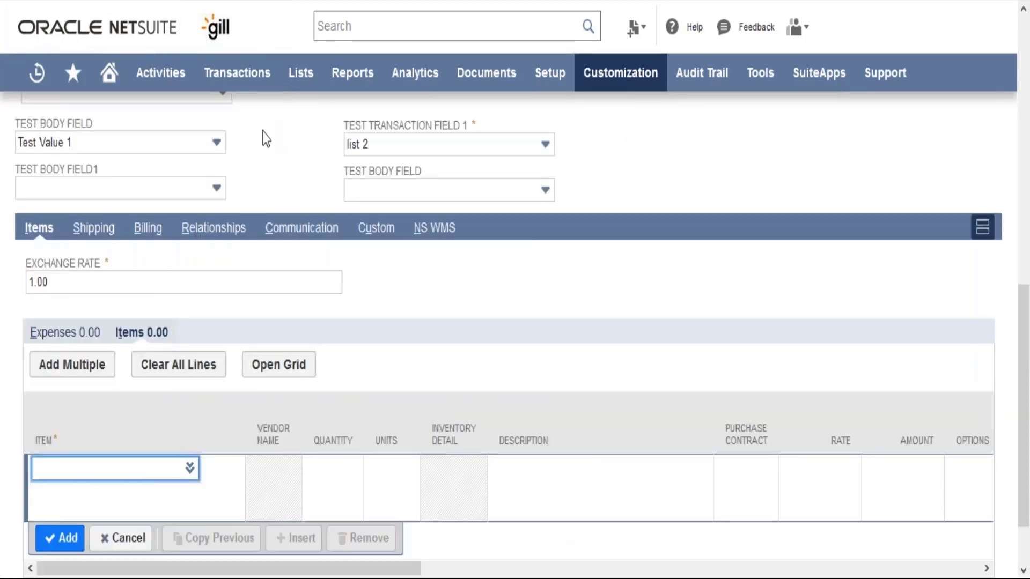
{"action": "left_click", "coordinate": [284, 176]}
{"action": "scroll", "coordinate": [284, 182], "scroll_direction": "up", "scroll_amount": 15}
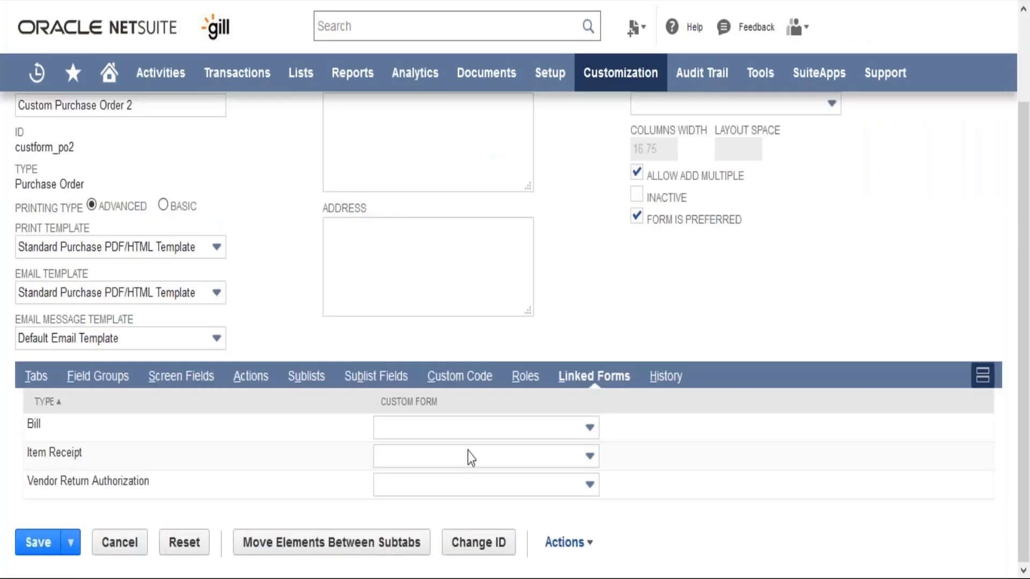
{"action": "left_click", "coordinate": [494, 427]}
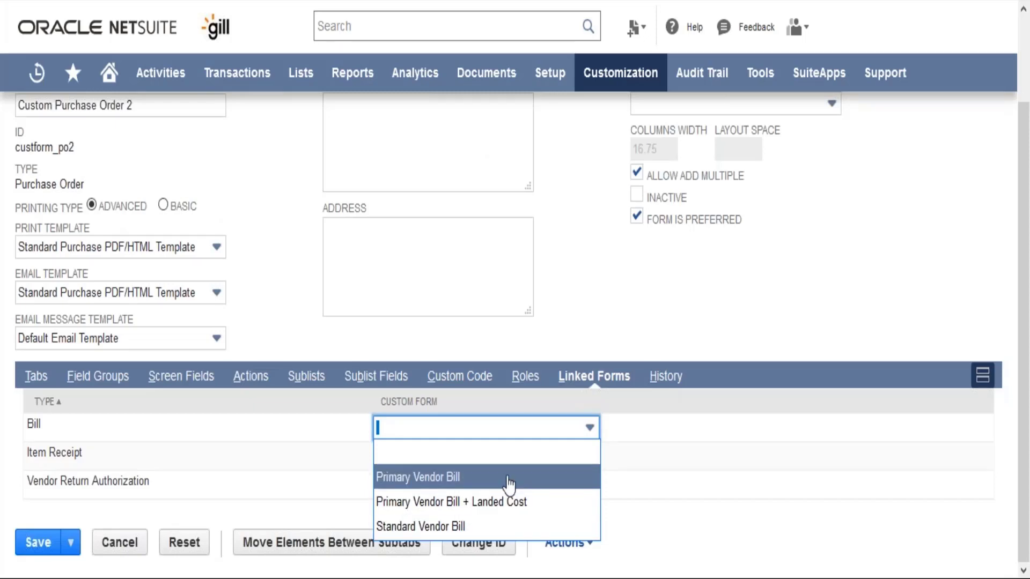
{"action": "left_click", "coordinate": [208, 433]}
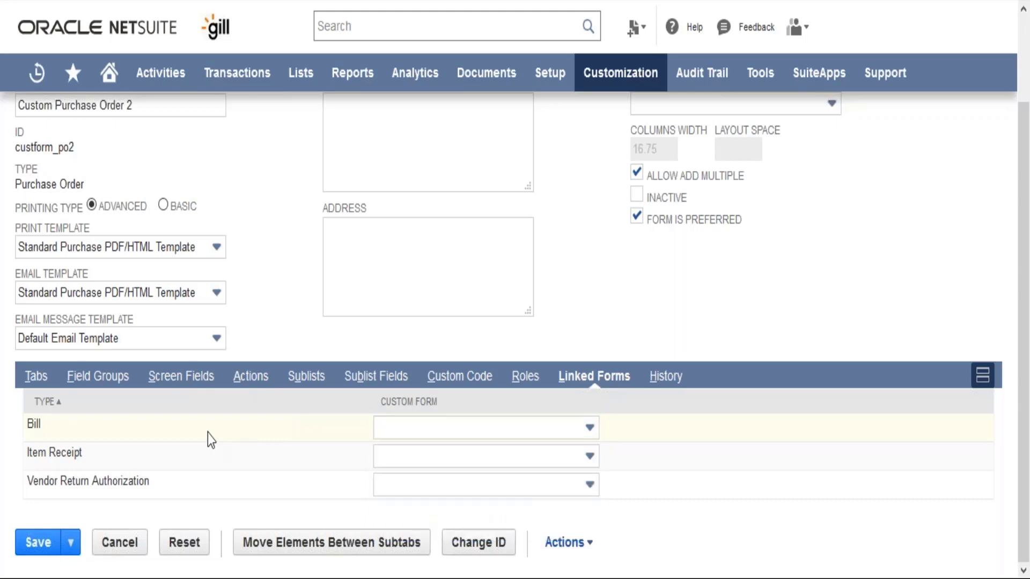
{"action": "left_click", "coordinate": [404, 430]}
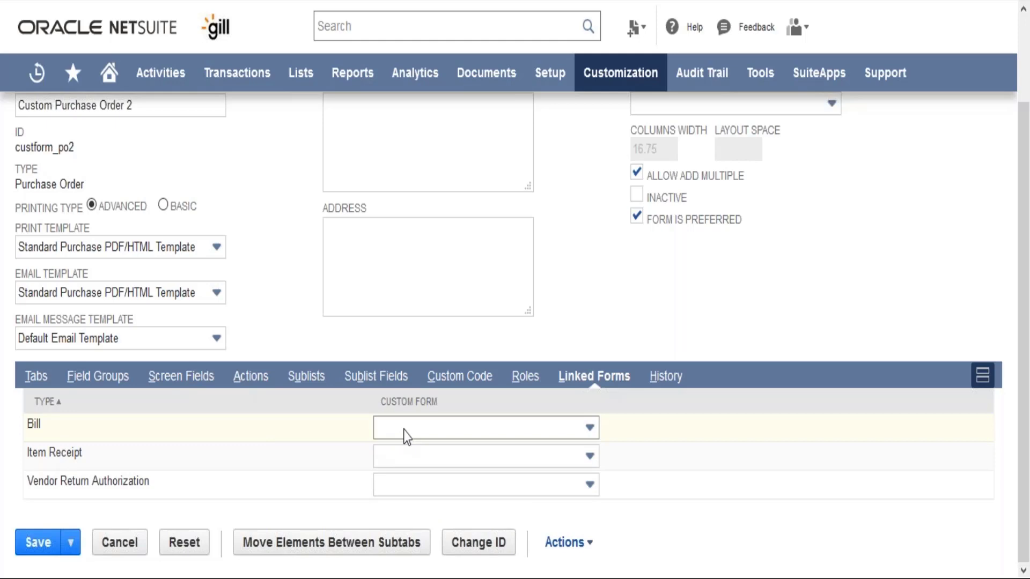
{"action": "left_click", "coordinate": [594, 434]}
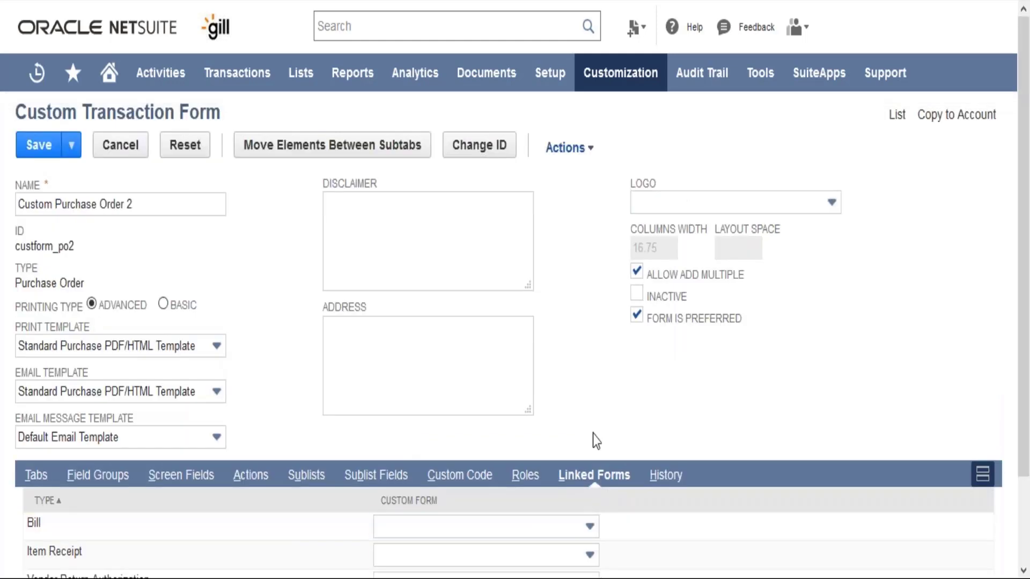
{"action": "scroll", "coordinate": [594, 434], "scroll_direction": "down", "scroll_amount": 2}
{"action": "left_click", "coordinate": [590, 430]}
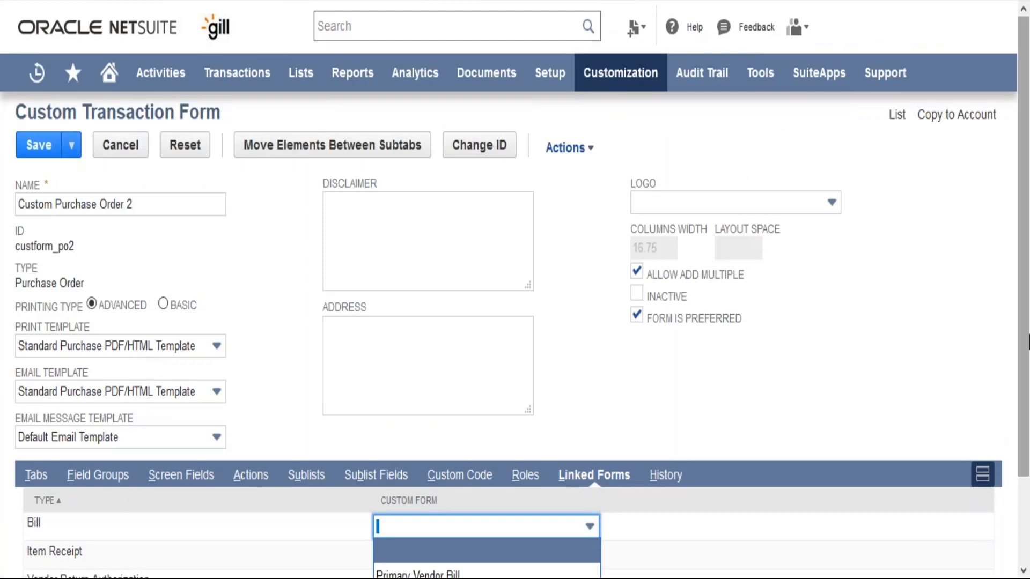
{"action": "scroll", "coordinate": [779, 492], "scroll_direction": "down", "scroll_amount": 2}
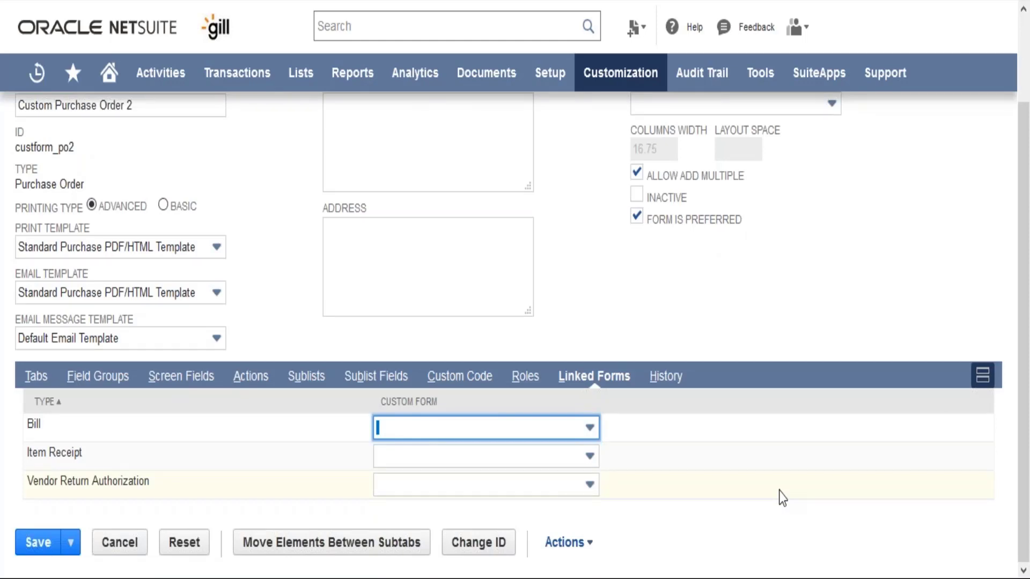
{"action": "left_click", "coordinate": [856, 281]}
{"action": "scroll", "coordinate": [855, 281], "scroll_direction": "up", "scroll_amount": 2}
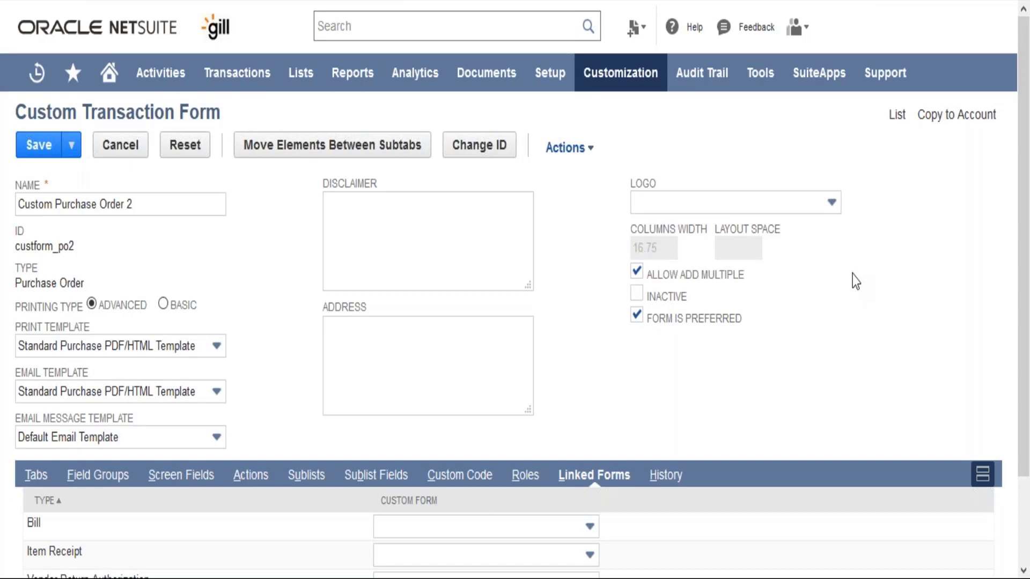
Open the list of custom entry forms and start customising the Standard Customer Form.
{"action": "left_click", "coordinate": [606, 75]}
{"action": "mouse_move", "coordinate": [633, 188]}
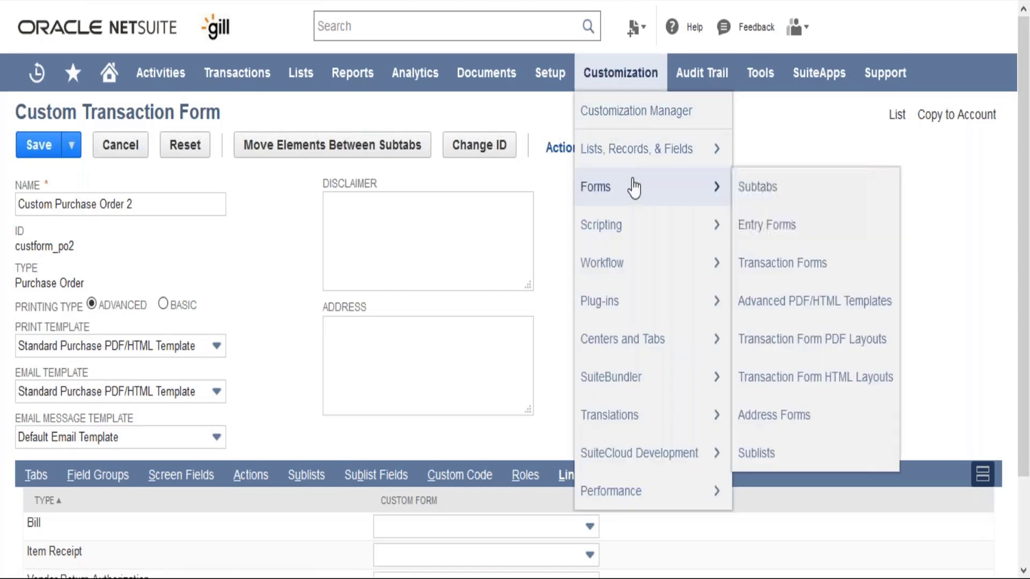
{"action": "left_click", "coordinate": [793, 228]}
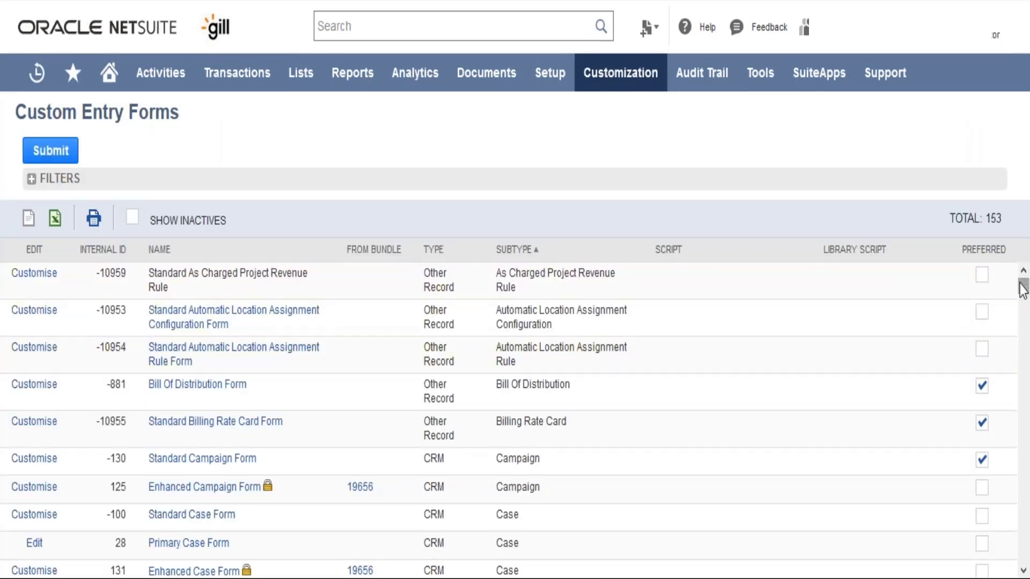
{"action": "left_click_drag", "start_coordinate": [1023, 290], "coordinate": [1022, 325]}
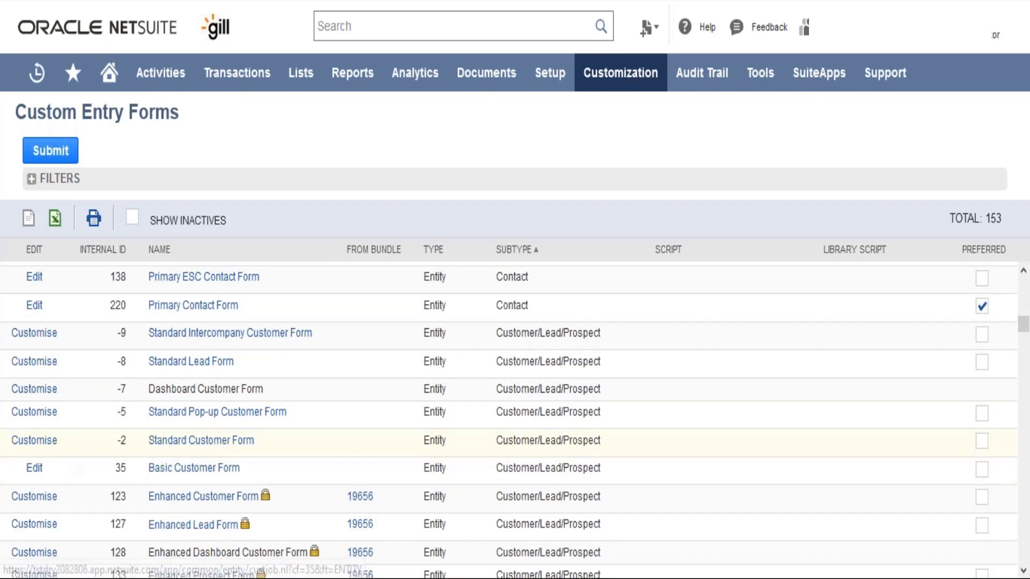
{"action": "left_click", "coordinate": [48, 449]}
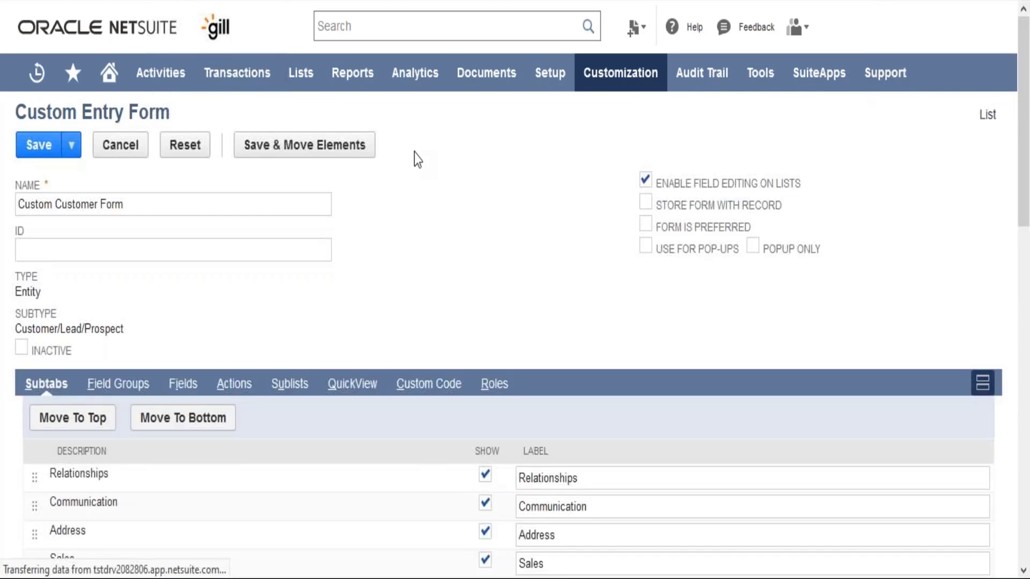
Inspect the customer form's field groups and fields, and bring up its sublists.
{"action": "left_click", "coordinate": [108, 382]}
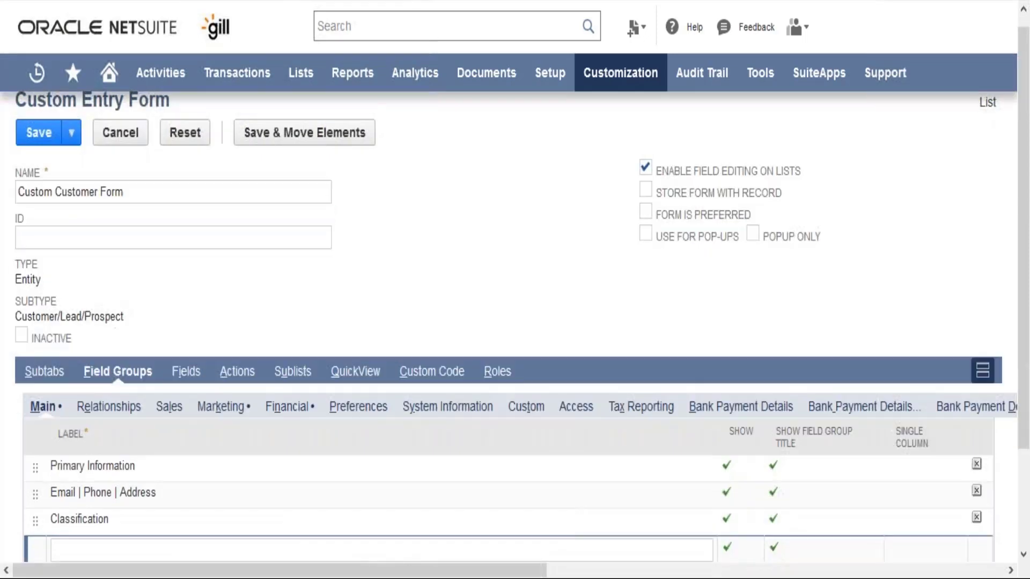
{"action": "left_click", "coordinate": [196, 384]}
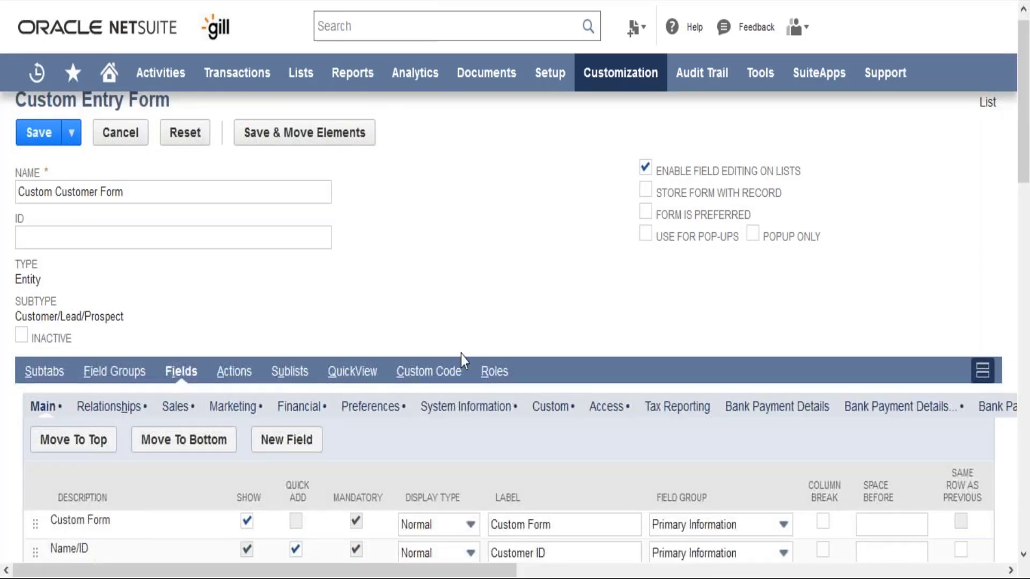
{"action": "left_click", "coordinate": [301, 382]}
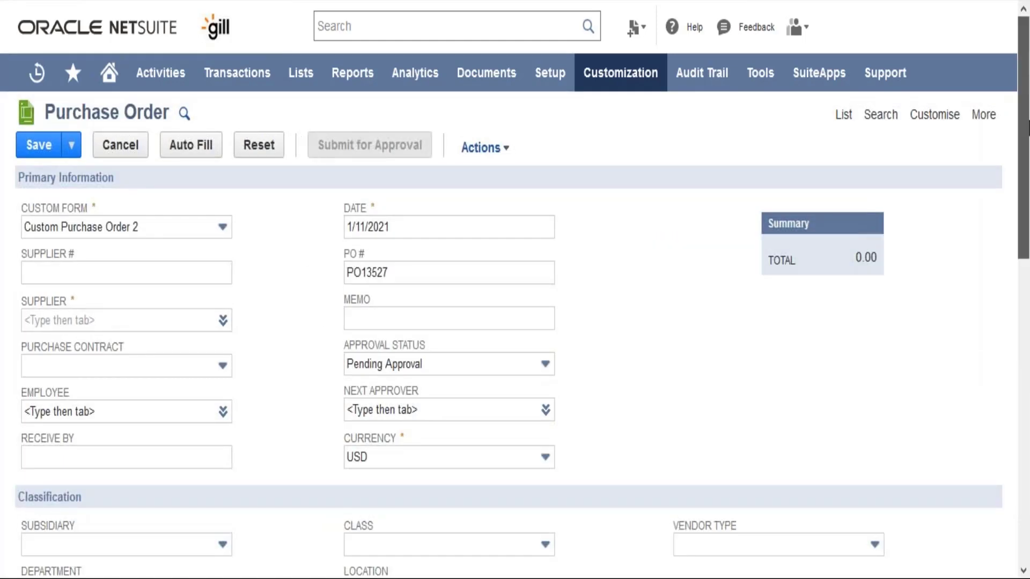
Compare the purchase order's Billing and Communication sections with the Communication sublists on the customer entry form.
{"action": "scroll", "coordinate": [839, 259], "scroll_direction": "down", "scroll_amount": 10}
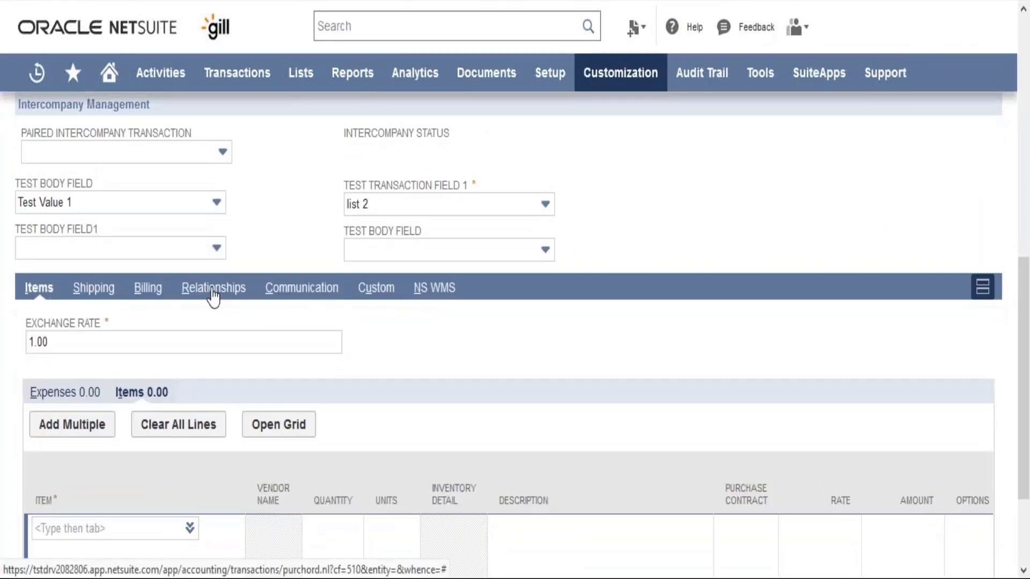
{"action": "left_click", "coordinate": [154, 292]}
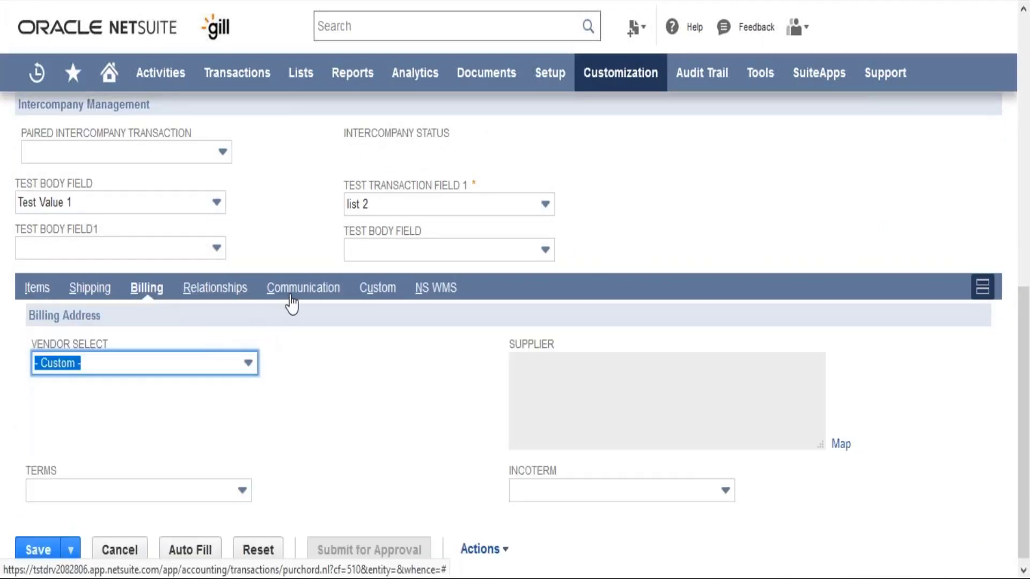
{"action": "left_click", "coordinate": [290, 296]}
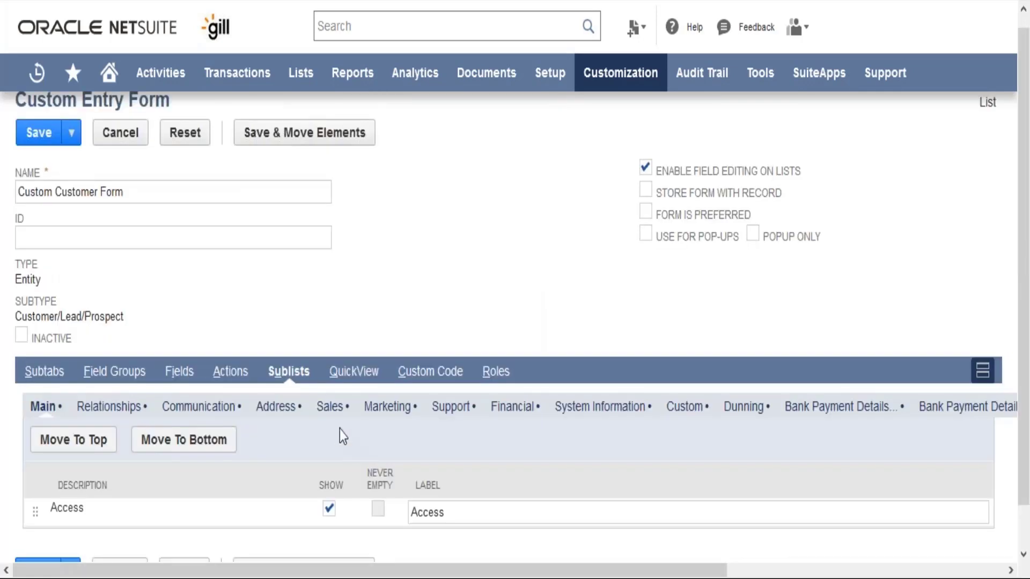
{"action": "left_click", "coordinate": [225, 412]}
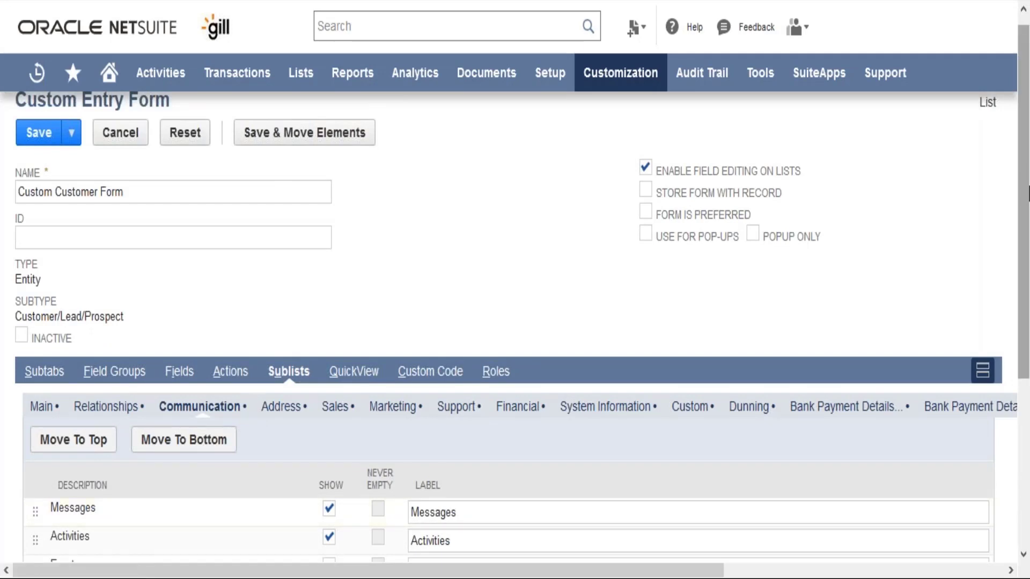
{"action": "scroll", "coordinate": [368, 471], "scroll_direction": "down", "scroll_amount": 4}
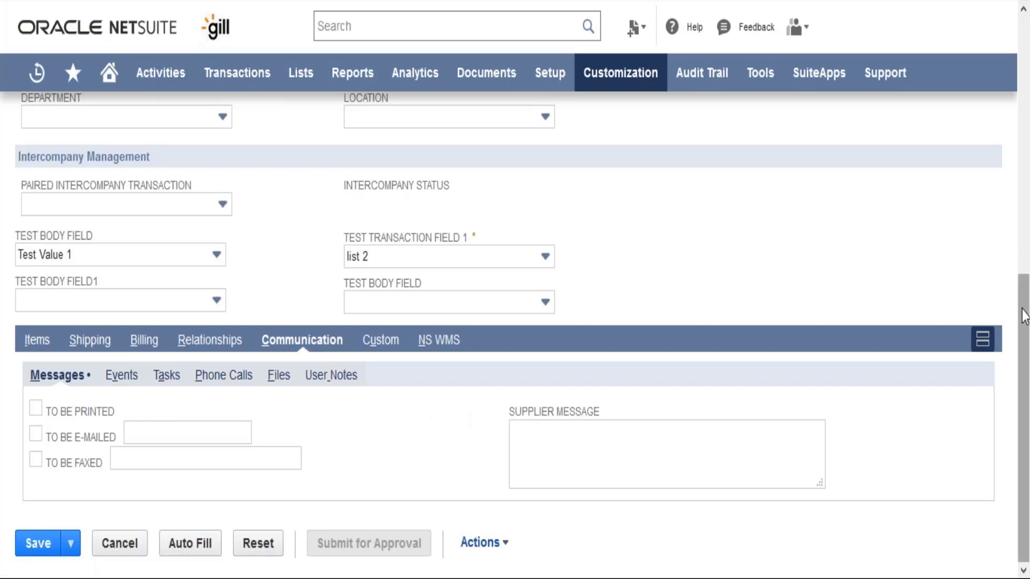
Reopen the purchase order's form for customisation and examine its Communication sublists.
{"action": "left_click_drag", "start_coordinate": [1023, 309], "coordinate": [1022, 53]}
{"action": "mouse_move", "coordinate": [953, 127]}
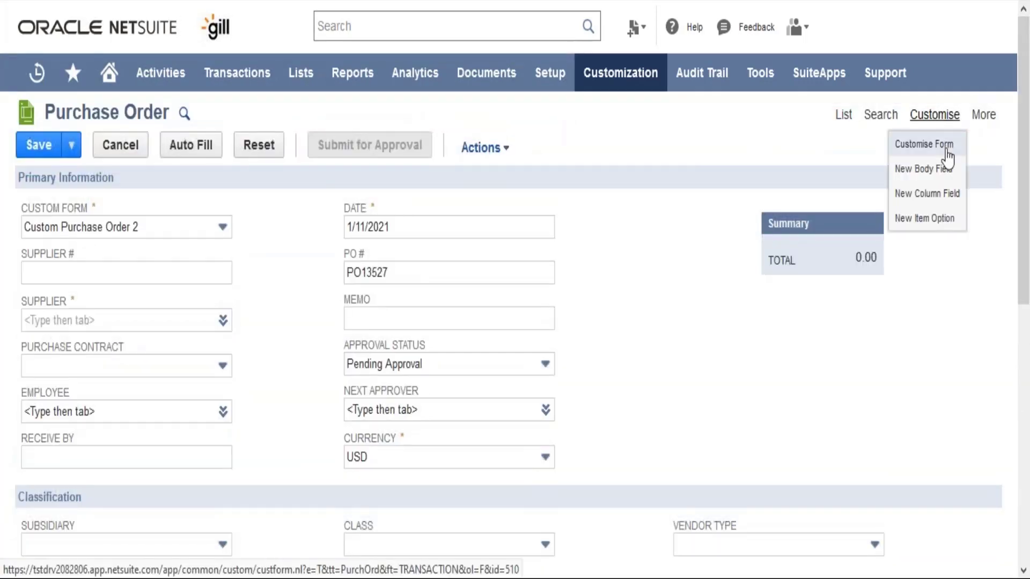
{"action": "left_click", "coordinate": [947, 156]}
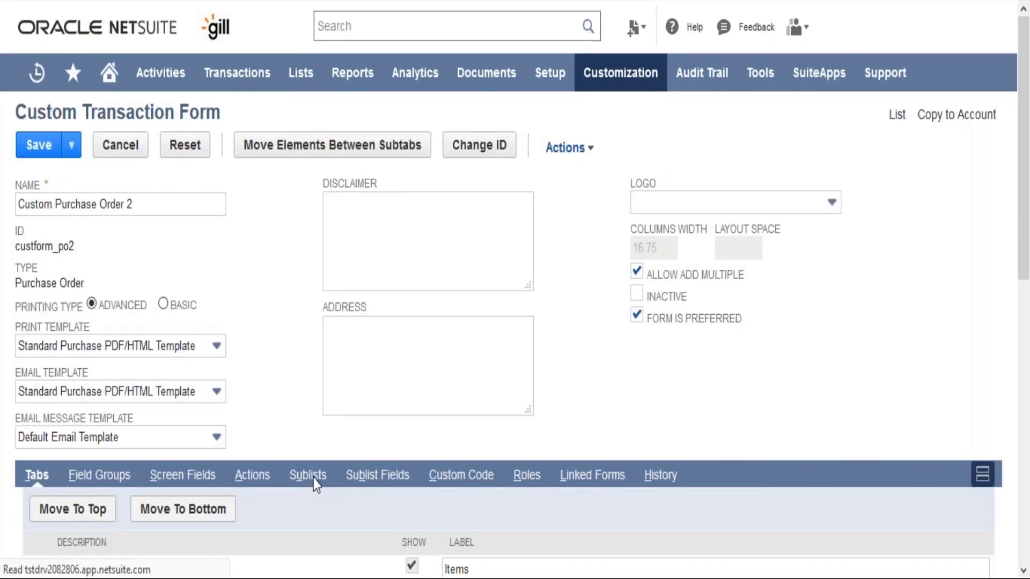
{"action": "left_click", "coordinate": [316, 483]}
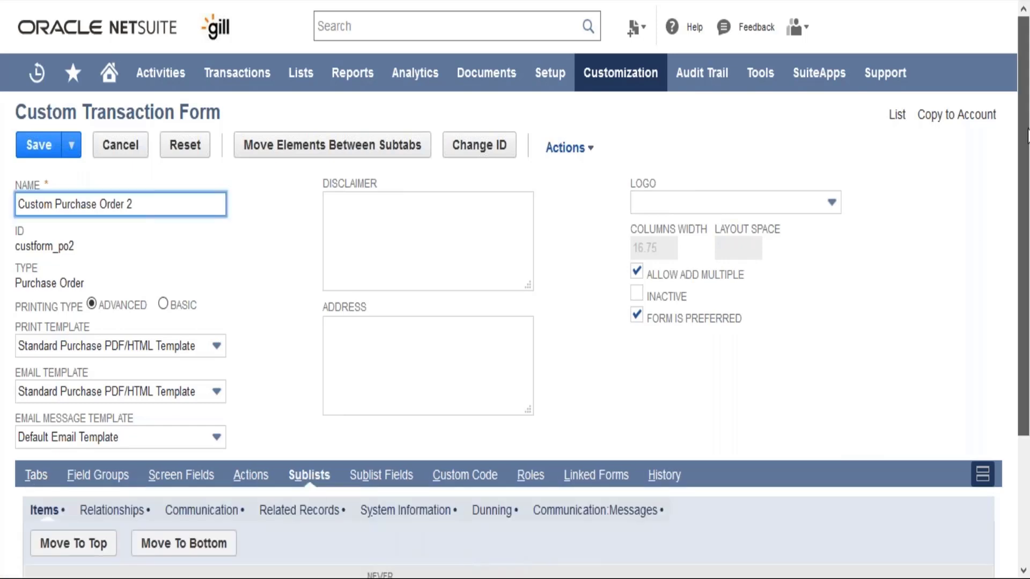
{"action": "scroll", "coordinate": [407, 424], "scroll_direction": "down", "scroll_amount": 3}
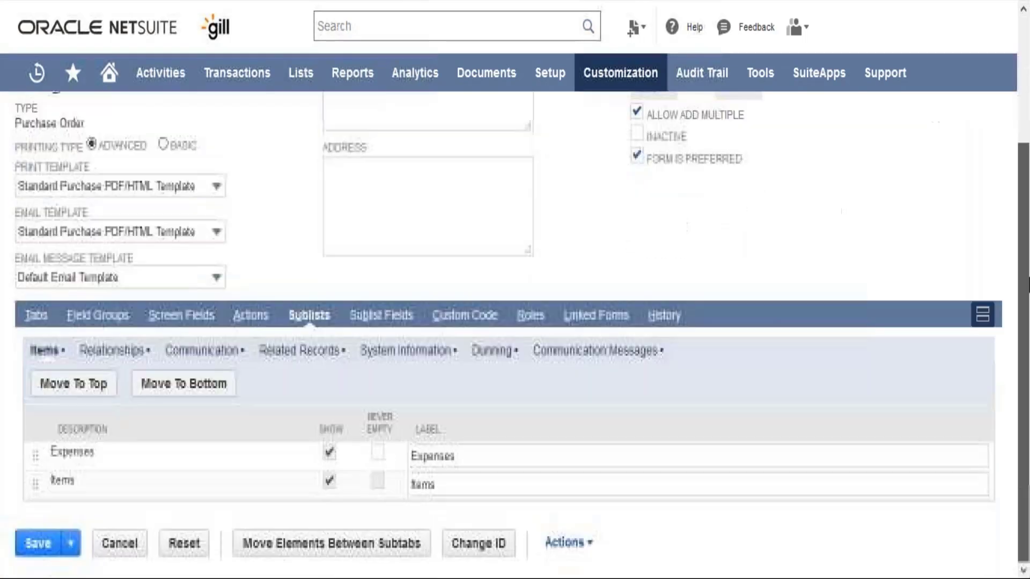
{"action": "left_click", "coordinate": [234, 361]}
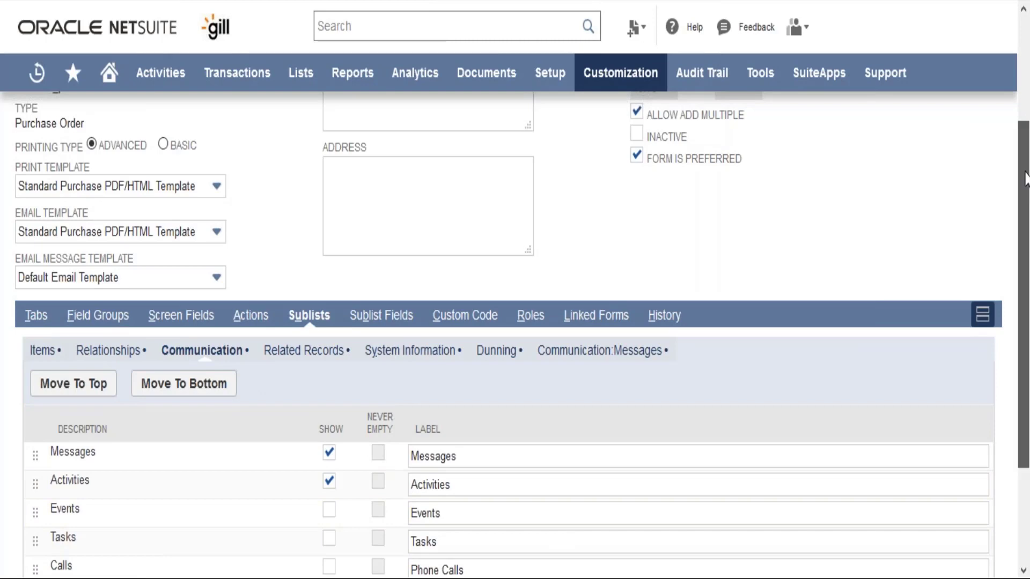
Check the remaining Communication sublists on the purchase order form and open the Custom Sublists setup page.
{"action": "scroll", "coordinate": [1026, 178], "scroll_direction": "down", "scroll_amount": 3}
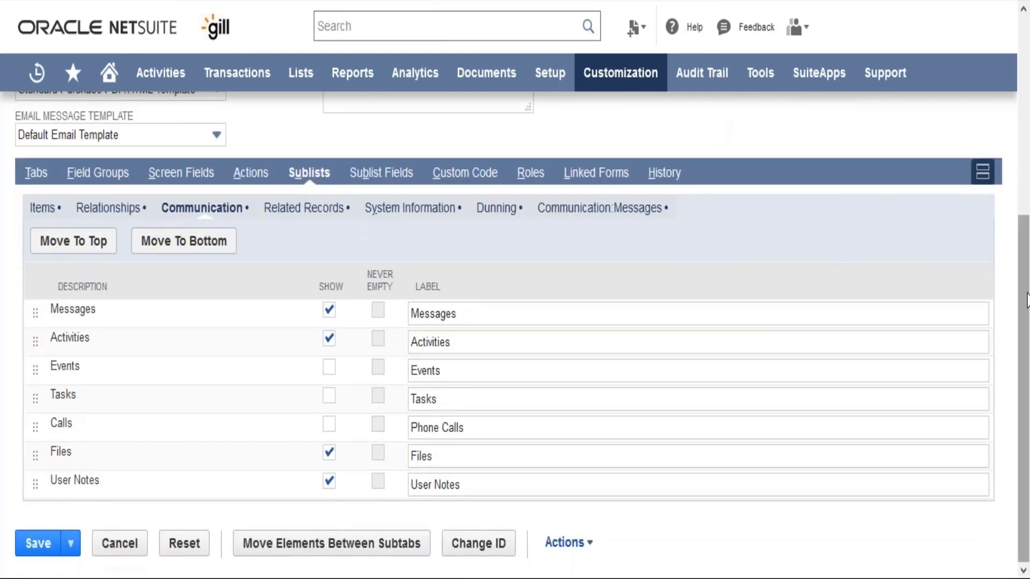
{"action": "left_click_drag", "start_coordinate": [1027, 294], "coordinate": [1029, 78]}
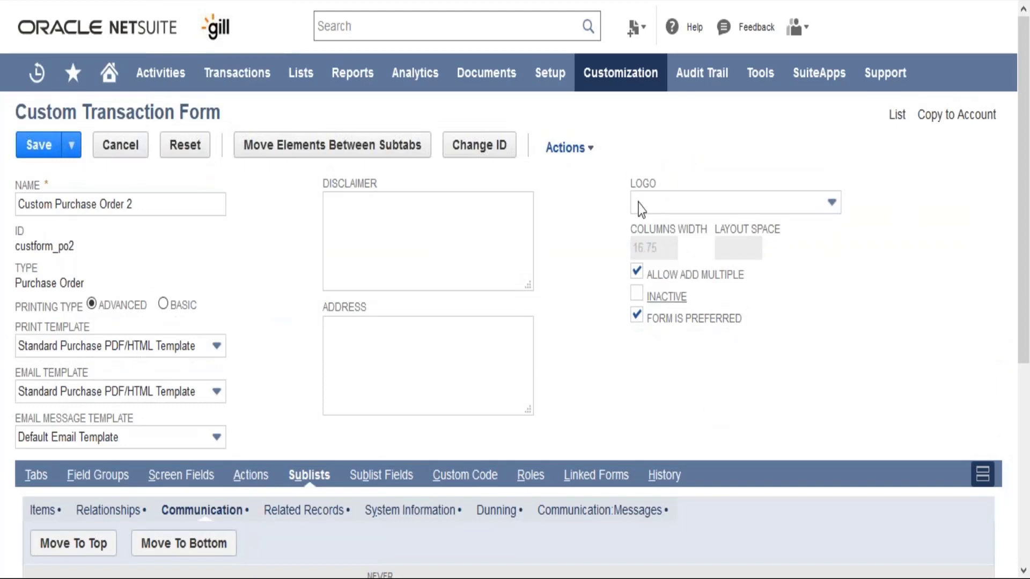
{"action": "mouse_move", "coordinate": [635, 86]}
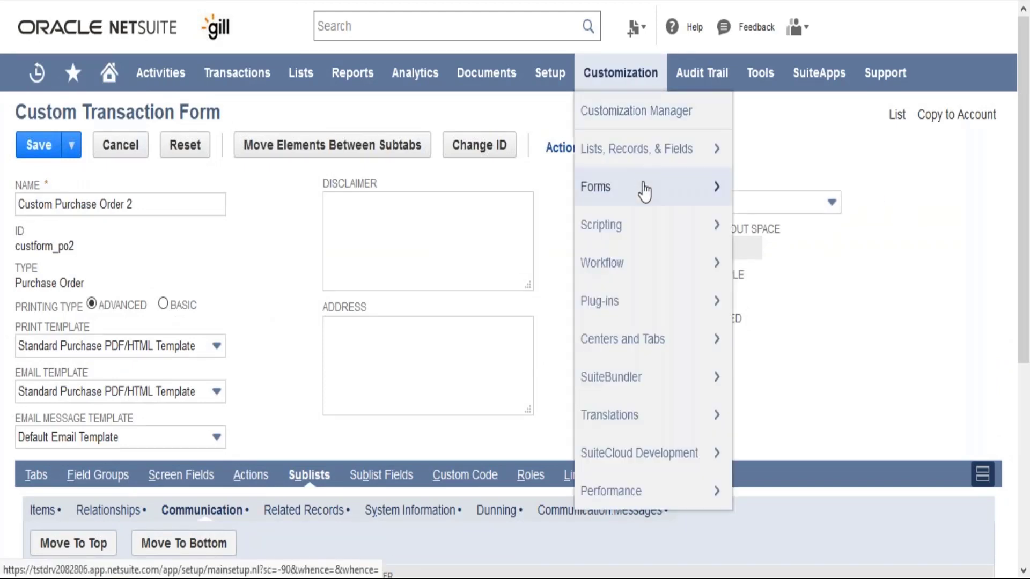
{"action": "mouse_move", "coordinate": [643, 191]}
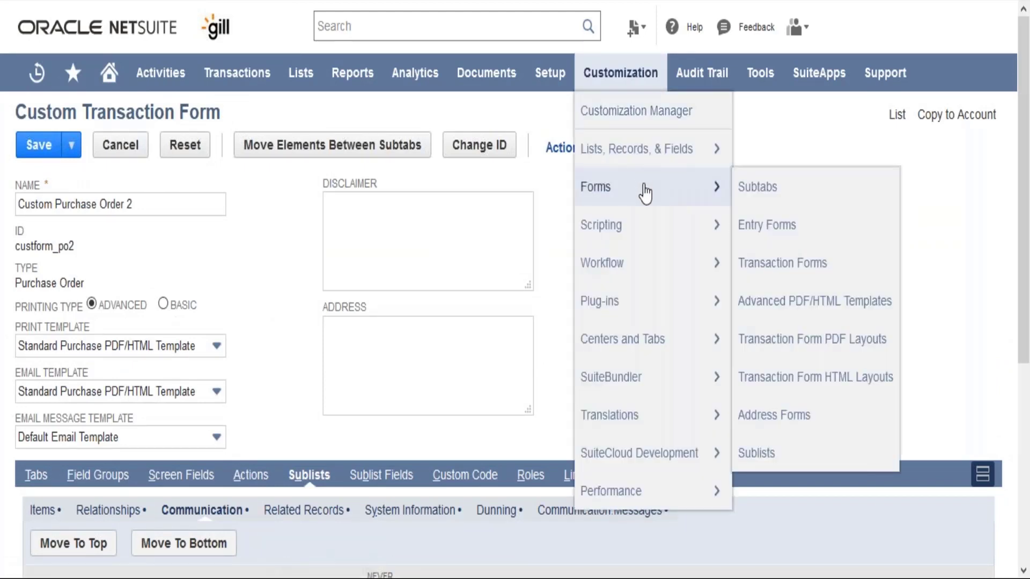
{"action": "left_click", "coordinate": [777, 458]}
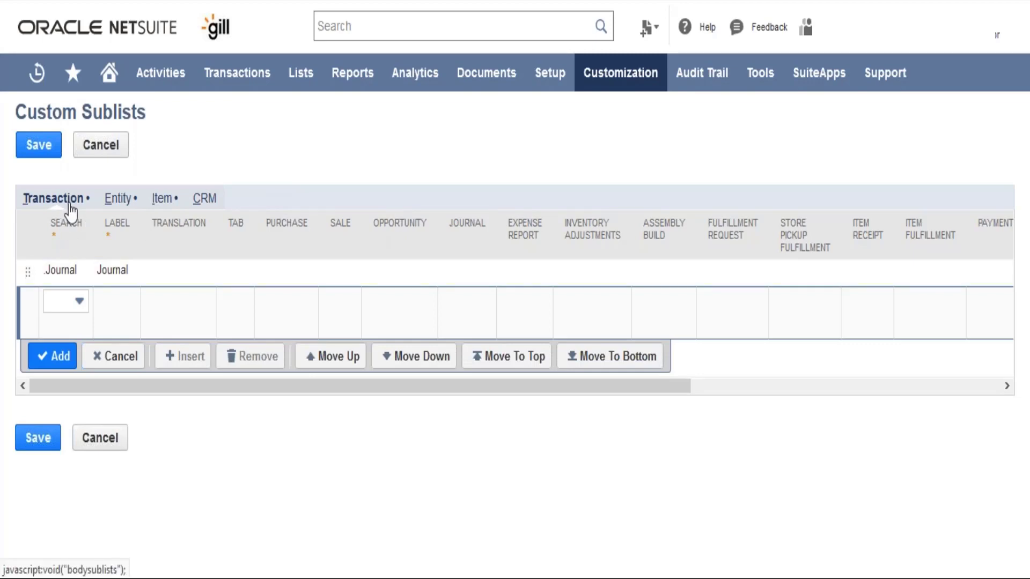
Start a new transaction sublist based on the Test Transaction Search saved search and label it Test Transaction.
{"action": "left_click", "coordinate": [62, 305]}
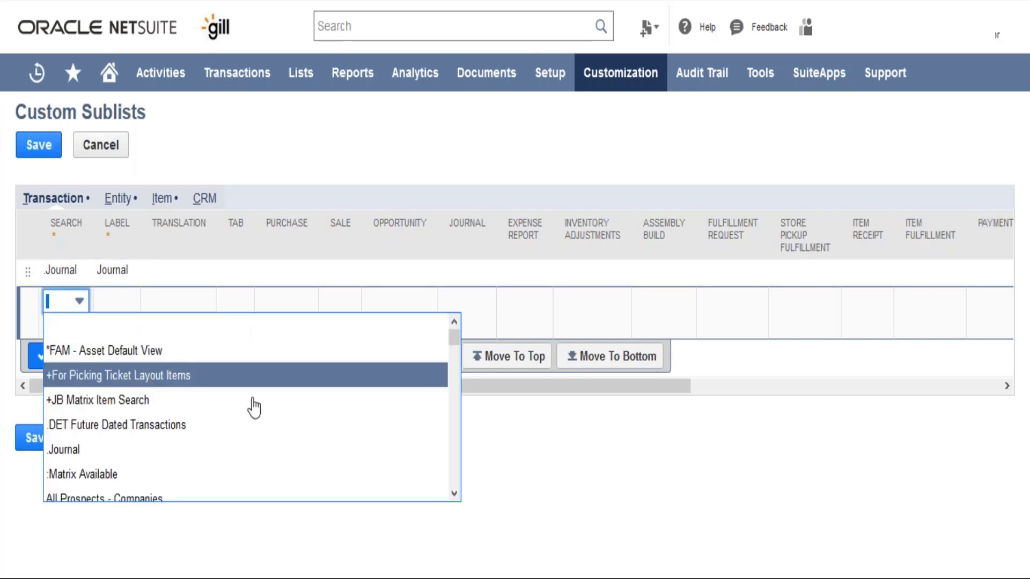
{"action": "key", "text": "Down"}
{"action": "key", "text": "Down"}
{"action": "key", "text": "Down"}
{"action": "key", "text": "Down"}
{"action": "key", "text": "Down"}
{"action": "key", "text": "Down"}
{"action": "key", "text": "Down"}
{"action": "key", "text": "Down"}
{"action": "key", "text": "Down"}
{"action": "key", "text": "Down"}
{"action": "key", "text": "Down"}
{"action": "key", "text": "Down"}
{"action": "key", "text": "Down"}
{"action": "key", "text": "Down"}
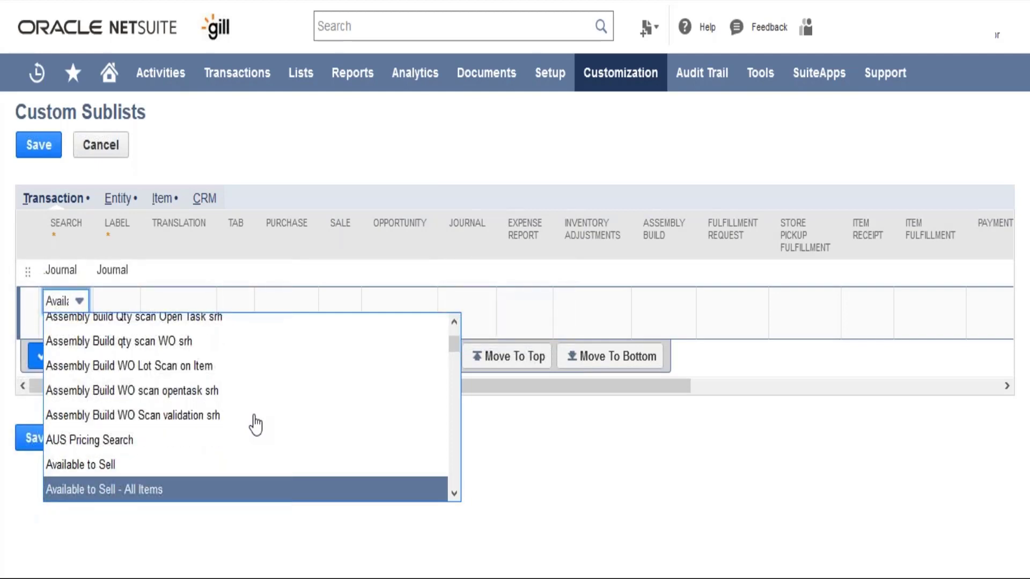
{"action": "key", "text": "Down"}
{"action": "key", "text": "Down"}
{"action": "key", "text": "Down"}
{"action": "key", "text": "Down"}
{"action": "key", "text": "Down"}
{"action": "key", "text": "Down"}
{"action": "key", "text": "Down"}
{"action": "key", "text": "Down"}
{"action": "key", "text": "Down"}
{"action": "key", "text": "Down"}
{"action": "key", "text": "Down"}
{"action": "key", "text": "Down"}
{"action": "key", "text": "Down"}
{"action": "key", "text": "Down"}
{"action": "key", "text": "Down"}
{"action": "key", "text": "Down"}
{"action": "key", "text": "Down"}
{"action": "key", "text": "Down"}
{"action": "key", "text": "Down"}
{"action": "key", "text": "Down"}
{"action": "key", "text": "Down"}
{"action": "key", "text": "Down"}
{"action": "key", "text": "Down"}
{"action": "key", "text": "Down"}
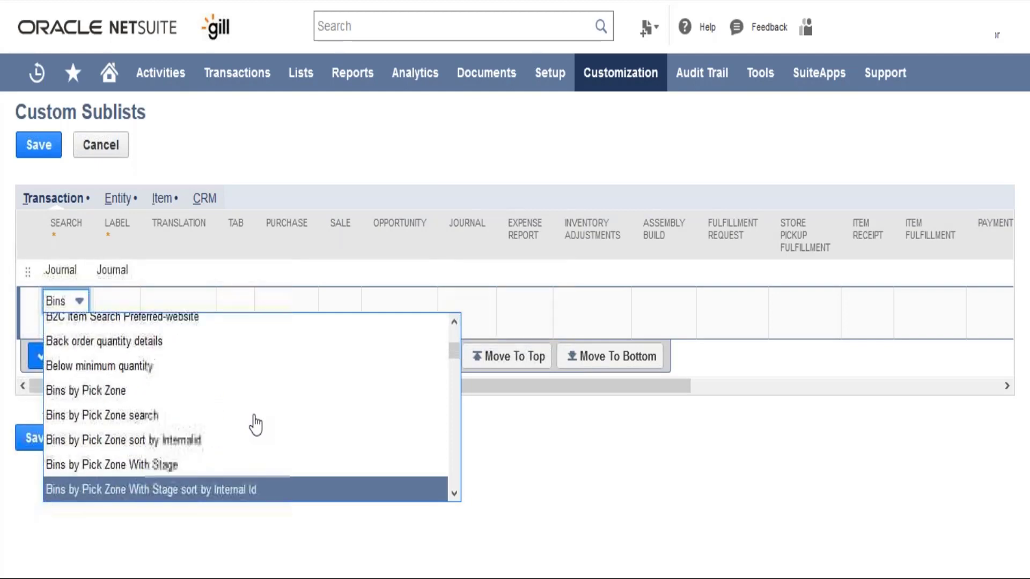
{"action": "key", "text": "Down"}
{"action": "key", "text": "Down"}
{"action": "key", "text": "Down"}
{"action": "key", "text": "Down"}
{"action": "key", "text": "Down"}
{"action": "key", "text": "Down"}
{"action": "key", "text": "Down"}
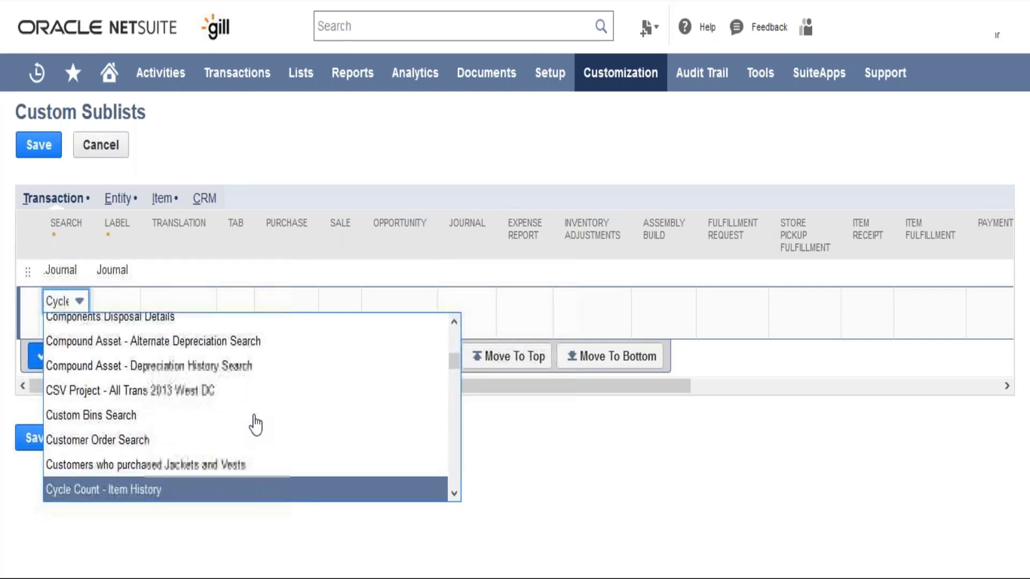
{"action": "key", "text": "Down"}
{"action": "key", "text": "Down"}
{"action": "key", "text": "Down"}
{"action": "key", "text": "Down"}
{"action": "key", "text": "Down"}
{"action": "key", "text": "Down"}
{"action": "key", "text": "Down"}
{"action": "key", "text": "Down"}
{"action": "key", "text": "Down"}
{"action": "key", "text": "Down"}
{"action": "key", "text": "Down"}
{"action": "key", "text": "Down"}
{"action": "key", "text": "Down"}
{"action": "key", "text": "Down"}
{"action": "key", "text": "Down"}
{"action": "key", "text": "Down"}
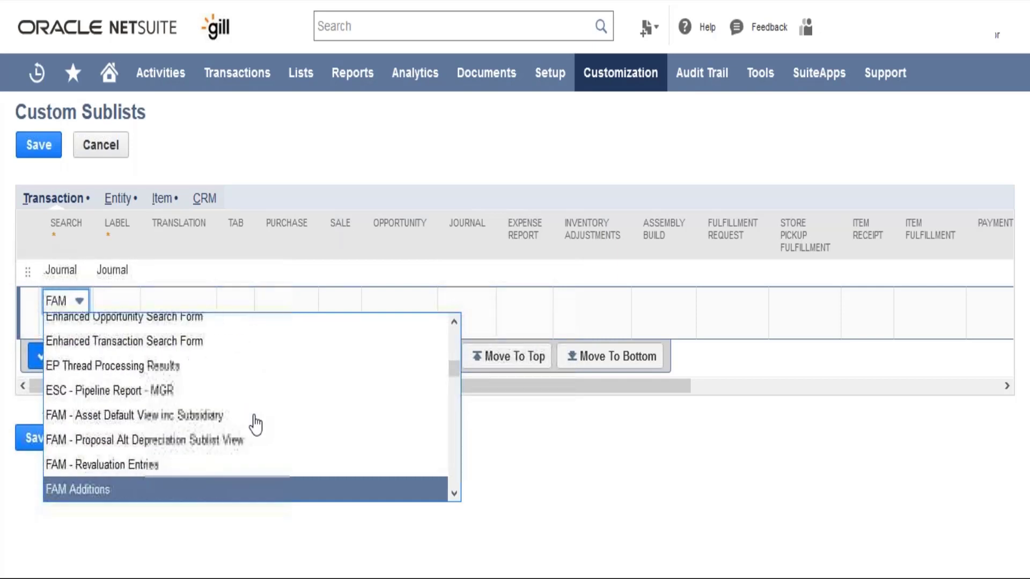
{"action": "key", "text": "Down"}
{"action": "key", "text": "Down"}
{"action": "key", "text": "Down"}
{"action": "key", "text": "Down"}
{"action": "key", "text": "Down"}
{"action": "key", "text": "Down"}
{"action": "key", "text": "Down"}
{"action": "key", "text": "Down"}
{"action": "key", "text": "Down"}
{"action": "key", "text": "Down"}
{"action": "key", "text": "Down"}
{"action": "key", "text": "Down"}
{"action": "key", "text": "Down"}
{"action": "key", "text": "Down"}
{"action": "key", "text": "Down"}
{"action": "key", "text": "Down"}
{"action": "key", "text": "Down"}
{"action": "key", "text": "Down"}
{"action": "key", "text": "Down"}
{"action": "key", "text": "Down"}
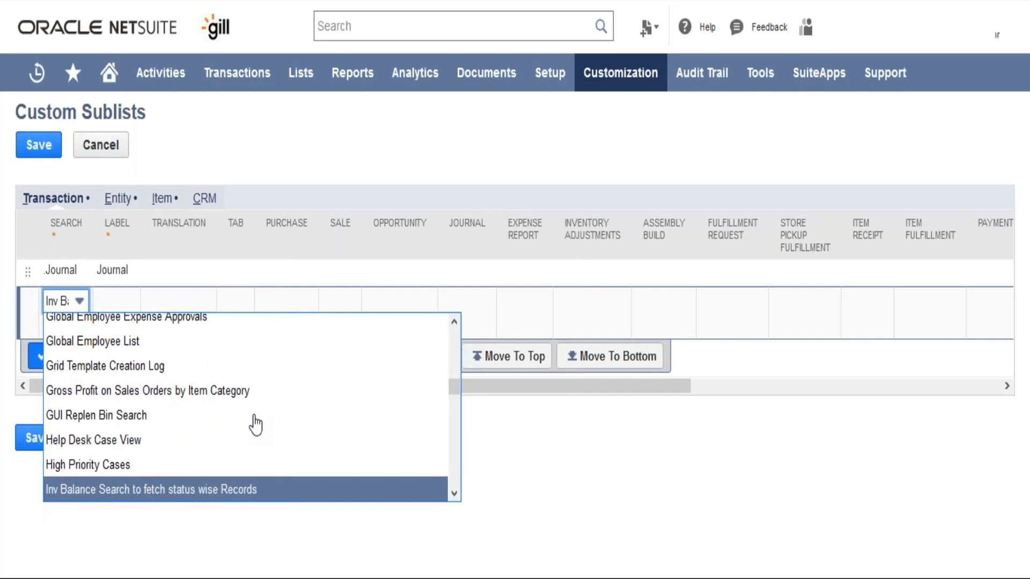
{"action": "key", "text": "Down"}
{"action": "key", "text": "Down"}
{"action": "key", "text": "Down"}
{"action": "key", "text": "Down"}
{"action": "key", "text": "Down"}
{"action": "key", "text": "Down"}
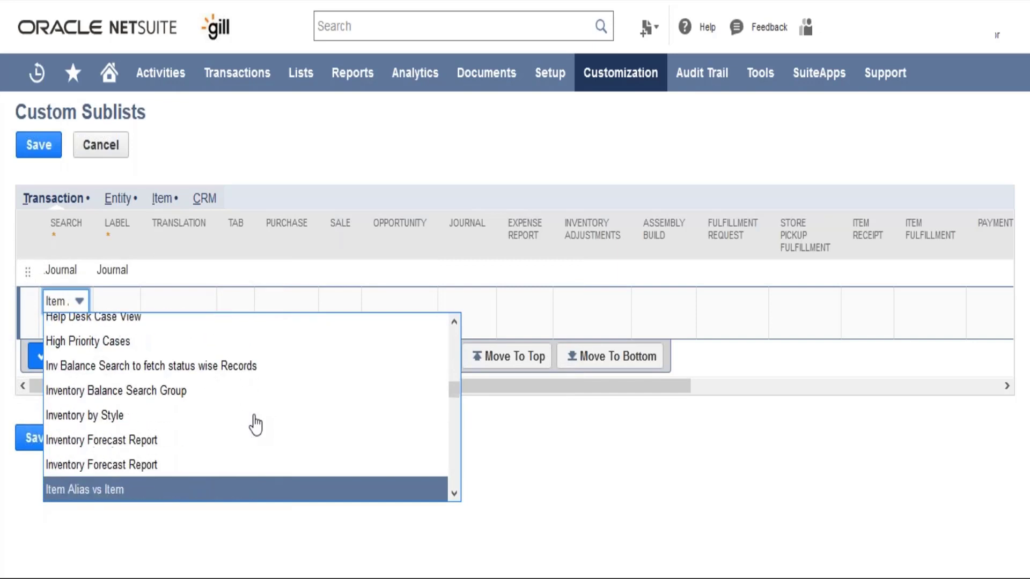
{"action": "key", "text": "Down"}
{"action": "key", "text": "Down"}
{"action": "key", "text": "Down"}
{"action": "key", "text": "Down"}
{"action": "key", "text": "Down"}
{"action": "key", "text": "Down"}
{"action": "key", "text": "Down"}
{"action": "key", "text": "Down"}
{"action": "key", "text": "Down"}
{"action": "key", "text": "Down"}
{"action": "key", "text": "Down"}
{"action": "key", "text": "Down"}
{"action": "key", "text": "Down"}
{"action": "key", "text": "Down"}
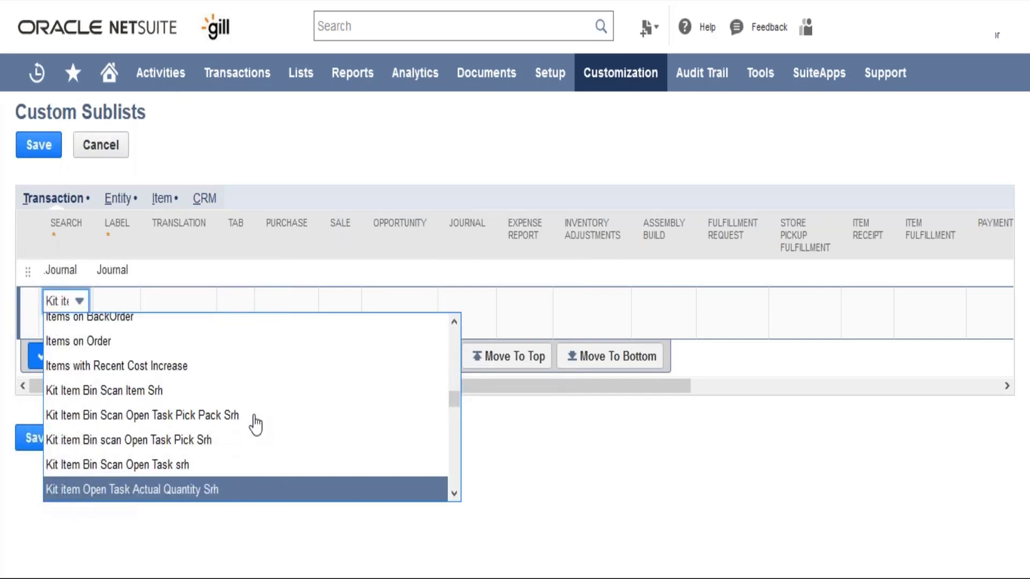
{"action": "key", "text": "Down"}
{"action": "key", "text": "Down"}
{"action": "key", "text": "Down"}
{"action": "key", "text": "Down"}
{"action": "key", "text": "Down"}
{"action": "key", "text": "Down"}
{"action": "key", "text": "Down"}
{"action": "key", "text": "Down"}
{"action": "key", "text": "Down"}
{"action": "key", "text": "Down"}
{"action": "key", "text": "t"}
{"action": "key", "text": "Down"}
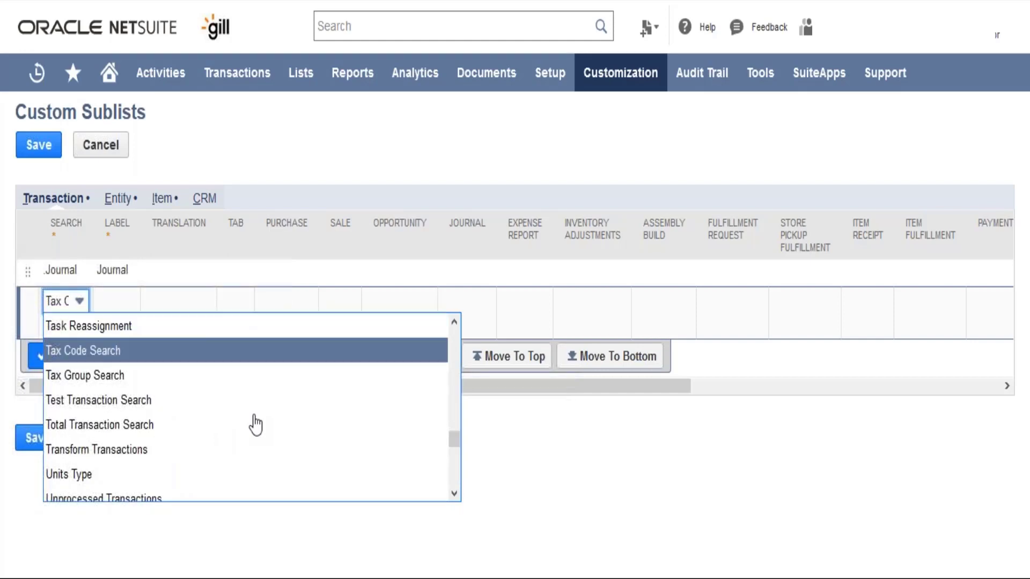
{"action": "key", "text": "Down"}
{"action": "key", "text": "Down"}
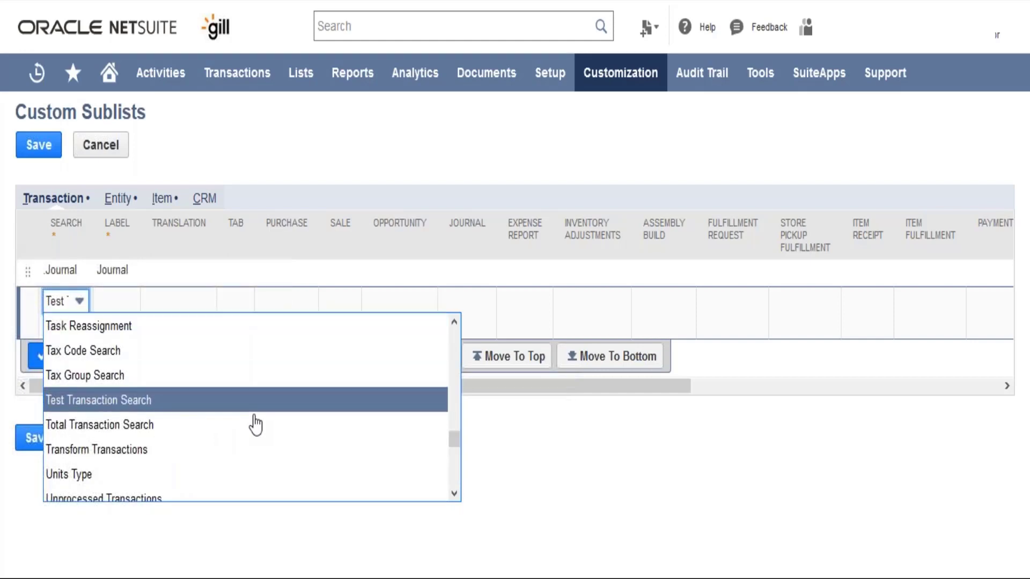
{"action": "key", "text": "Tab"}
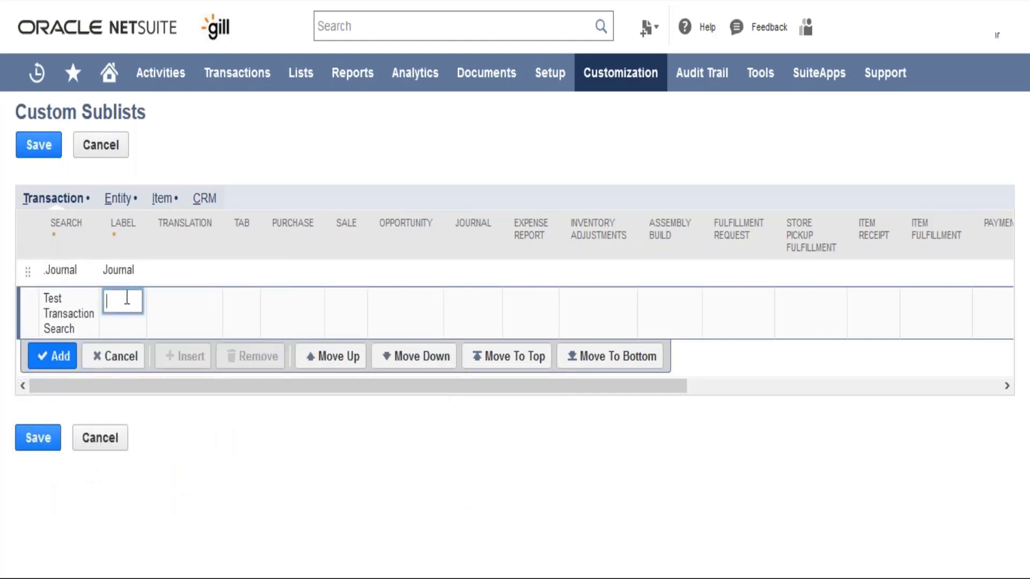
{"action": "type", "text": "Test T"}
{"action": "type", "text": "ransact"}
{"action": "type", "text": "ion"}
{"action": "key", "text": "Tab"}
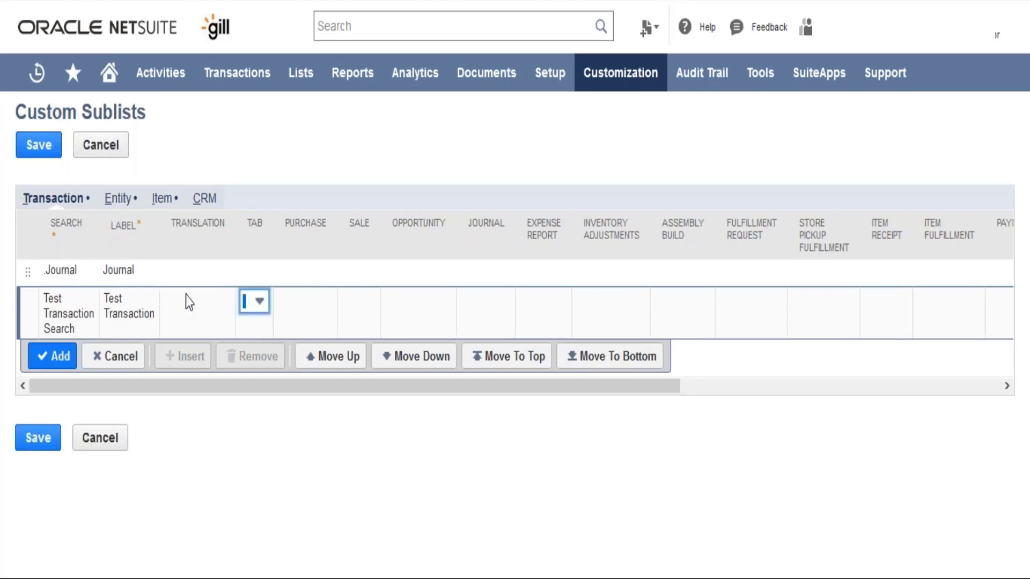
Assign the Test Transaction sublist to the Communication tab for purchase transactions, add the line and save the custom sublists.
{"action": "left_click", "coordinate": [248, 310]}
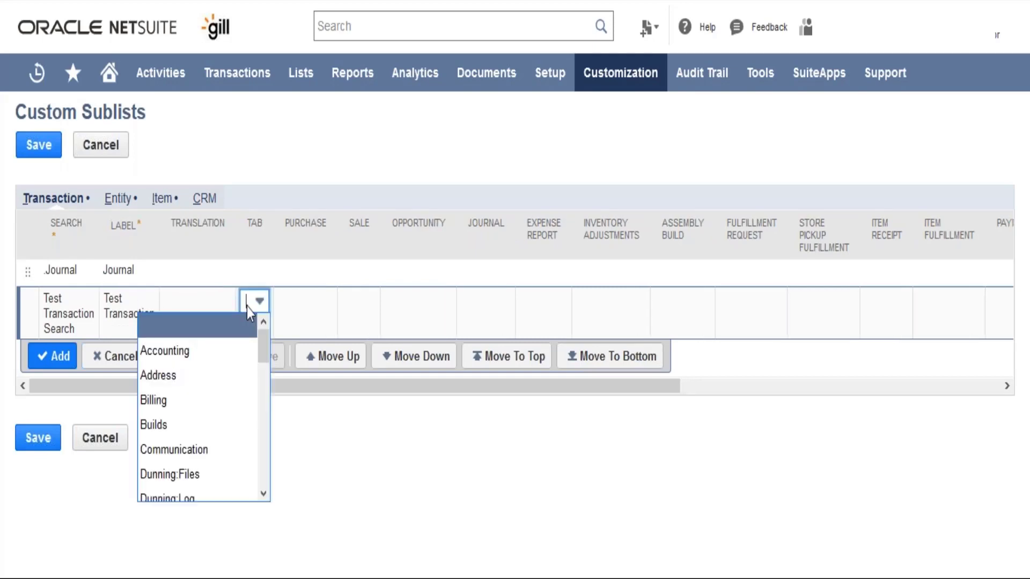
{"action": "left_click", "coordinate": [214, 458]}
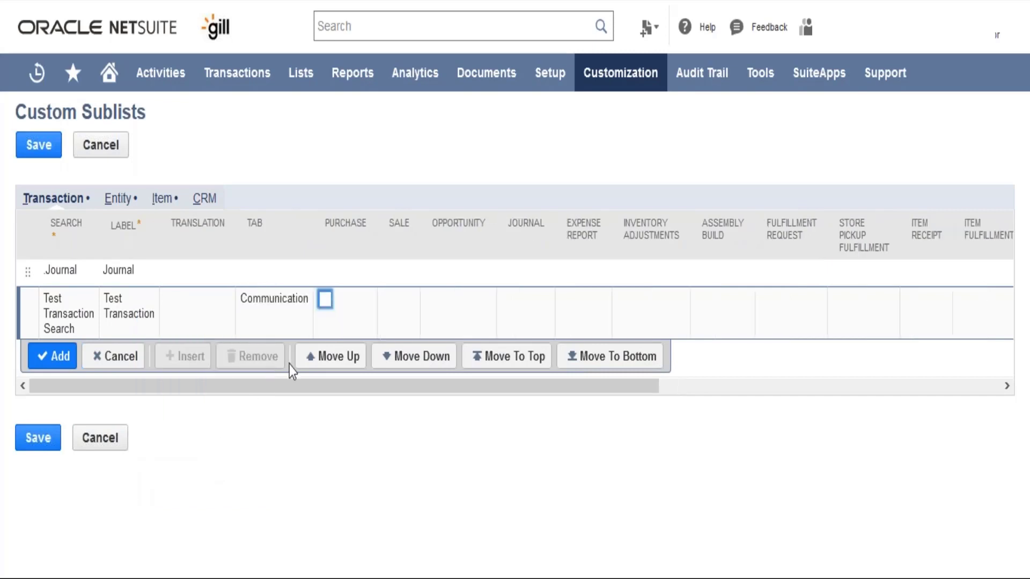
{"action": "left_click", "coordinate": [326, 302]}
{"action": "left_click", "coordinate": [60, 356]}
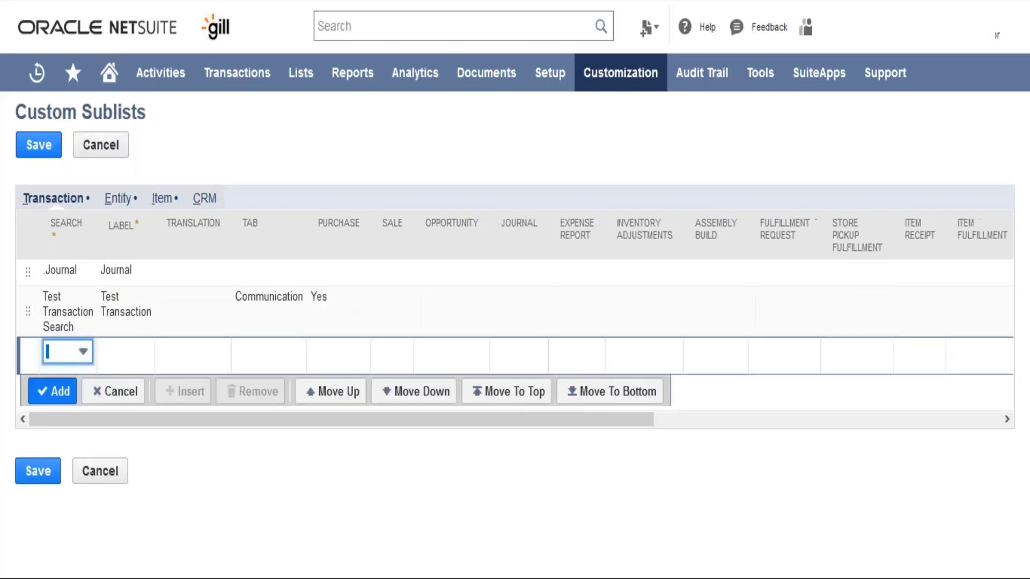
{"action": "left_click", "coordinate": [41, 476]}
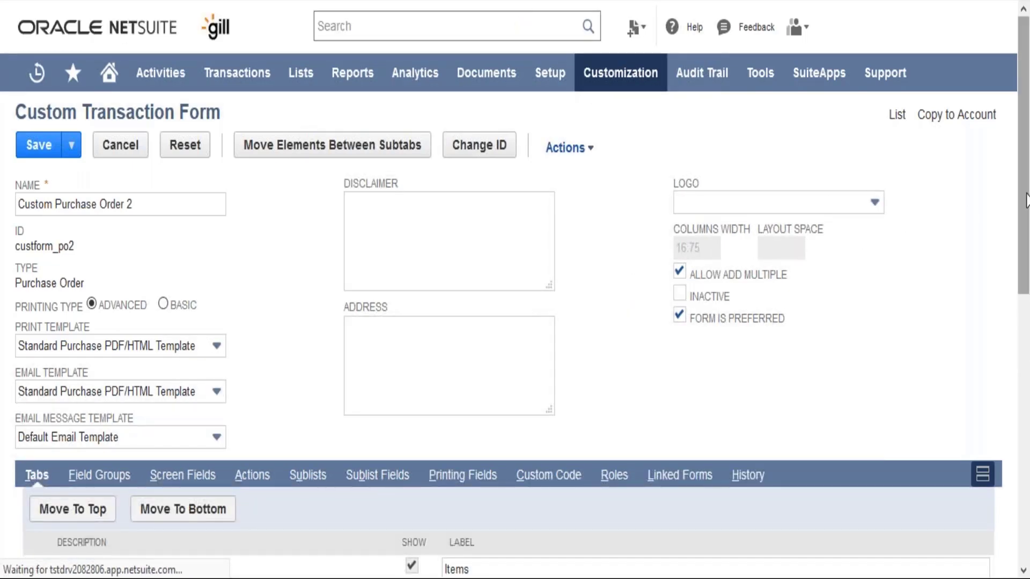
Check the Communication sublists on the Custom Purchase Order 2 form for the new custom sublist.
{"action": "scroll", "coordinate": [1026, 200], "scroll_direction": "down", "scroll_amount": 5}
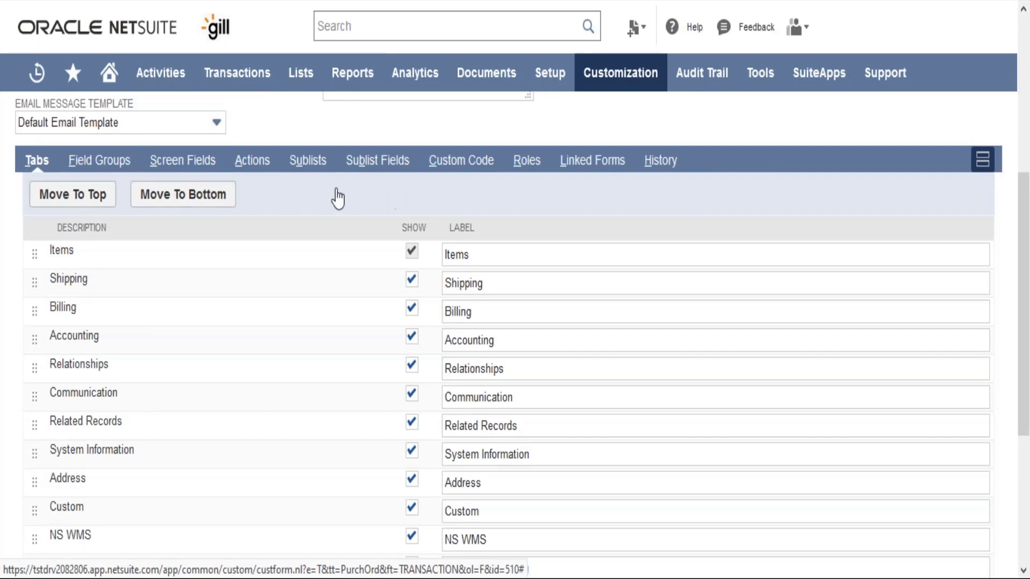
{"action": "scroll", "coordinate": [320, 181], "scroll_direction": "up", "scroll_amount": 2}
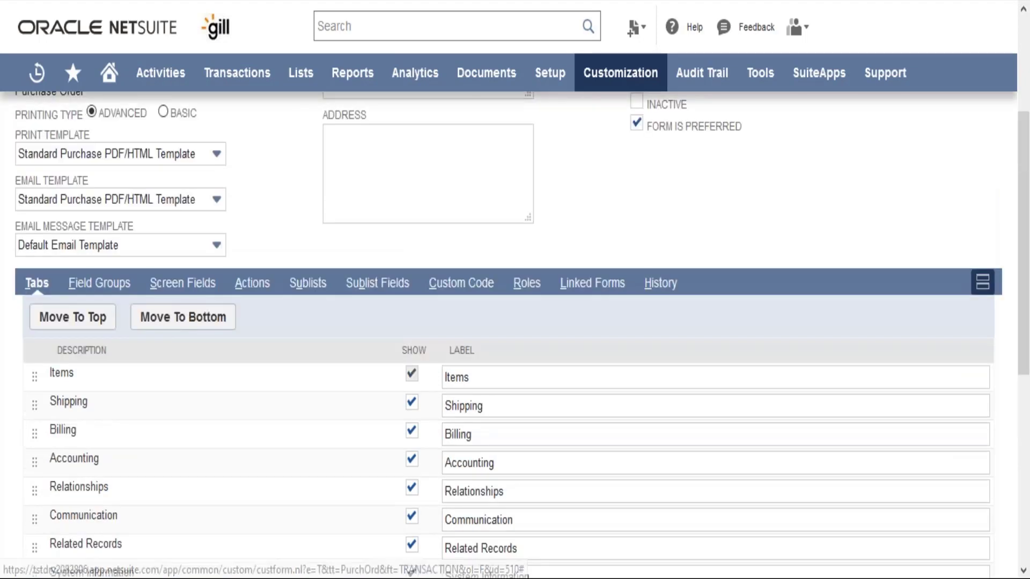
{"action": "left_click", "coordinate": [304, 290]}
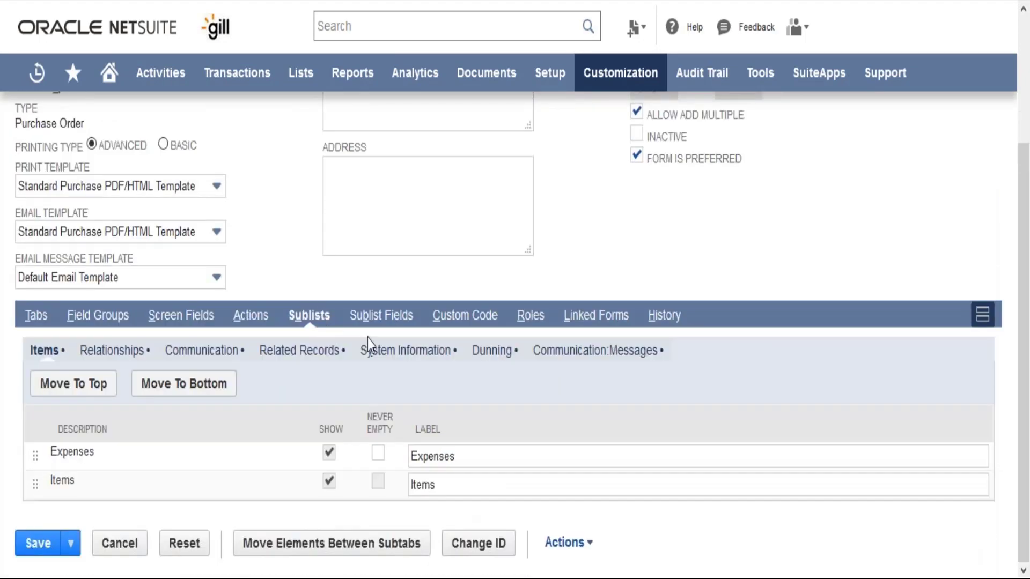
{"action": "left_click", "coordinate": [242, 356]}
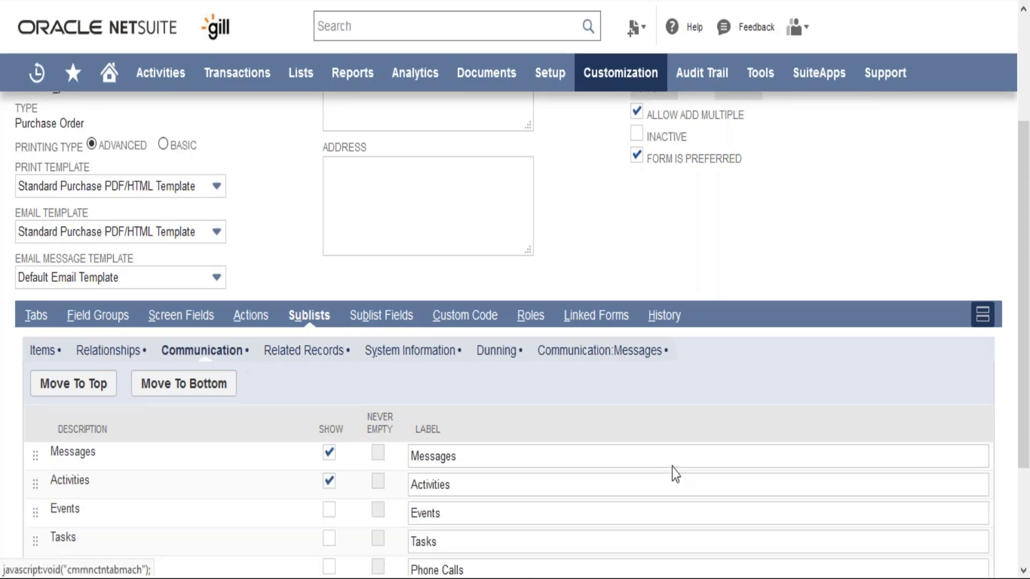
{"action": "scroll", "coordinate": [851, 291], "scroll_direction": "down", "scroll_amount": 2}
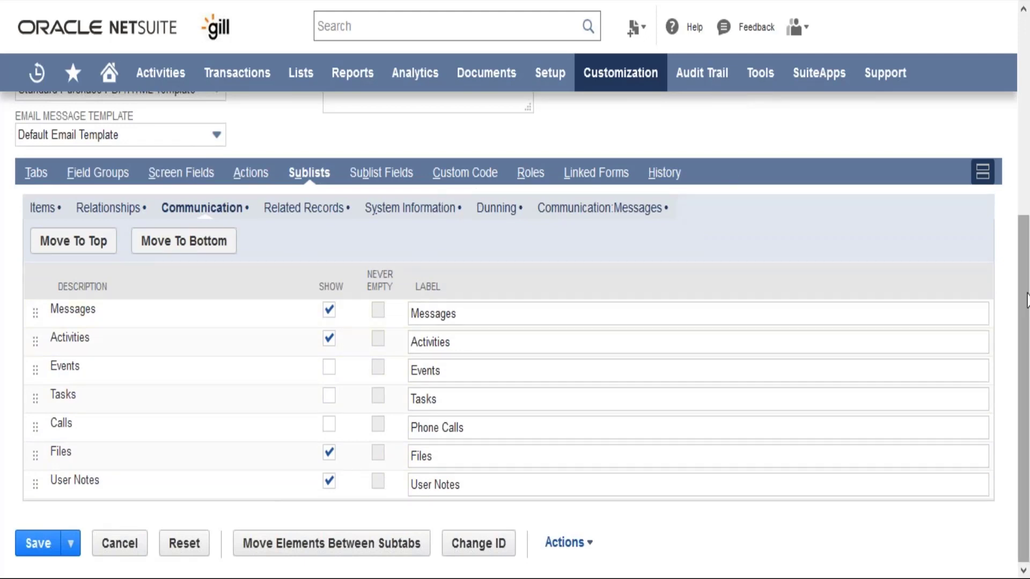
{"action": "scroll", "coordinate": [1027, 300], "scroll_direction": "up", "scroll_amount": 2}
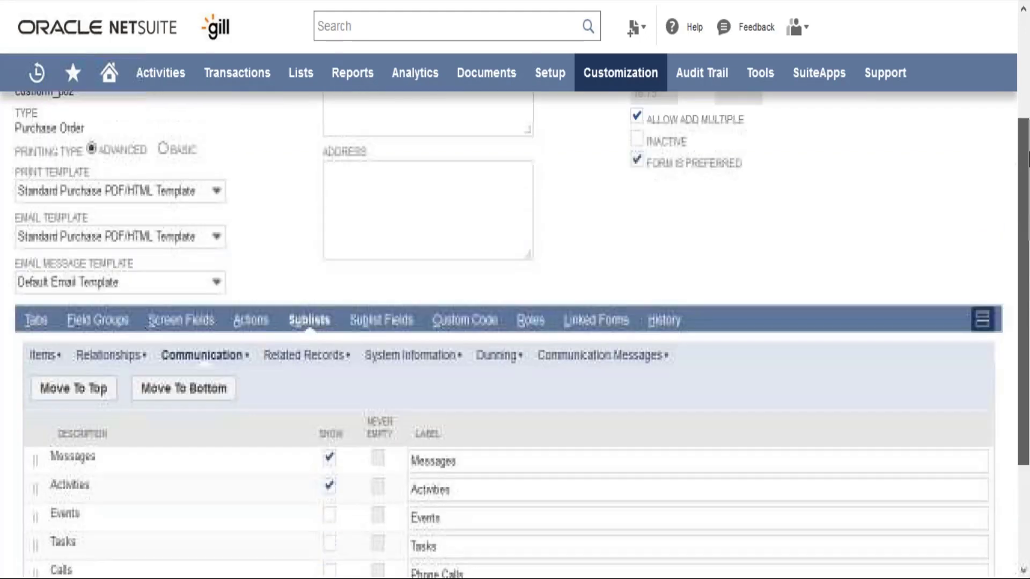
{"action": "scroll", "coordinate": [1028, 159], "scroll_direction": "up", "scroll_amount": 2}
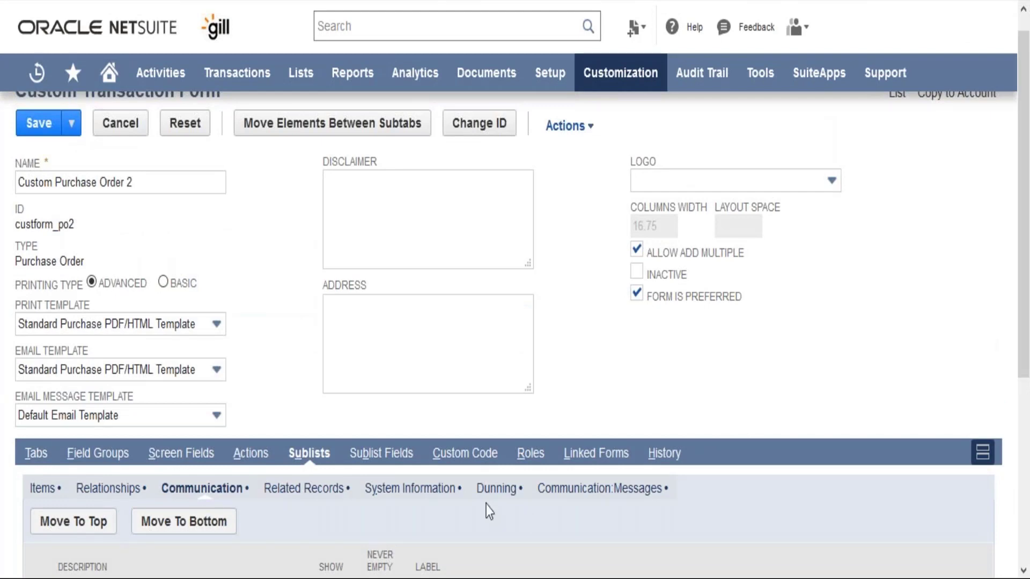
Leave the form customisation and reopen the Custom Sublists page to check the Test Transaction line.
{"action": "left_click", "coordinate": [568, 126]}
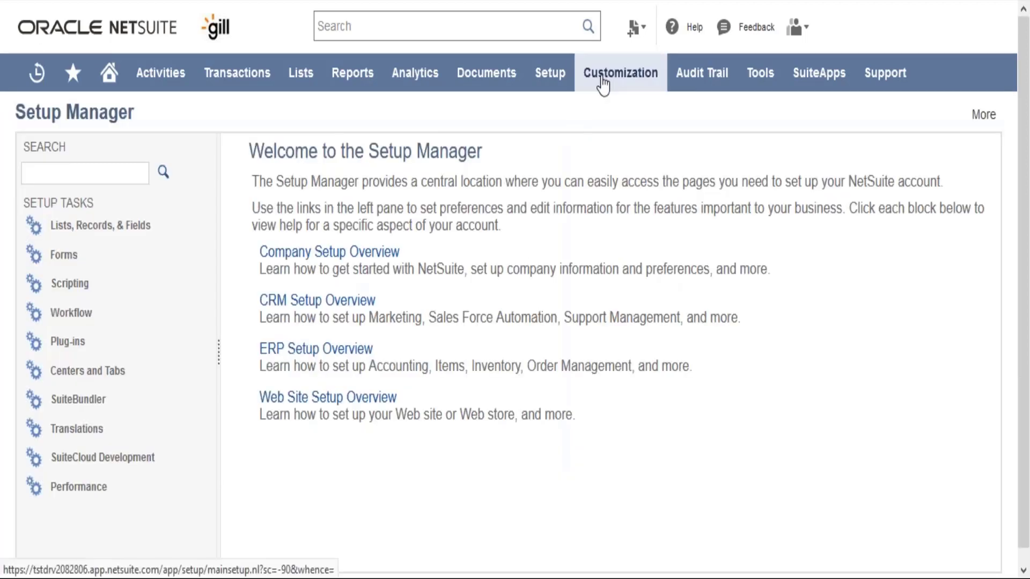
{"action": "mouse_move", "coordinate": [602, 82]}
{"action": "mouse_move", "coordinate": [689, 189]}
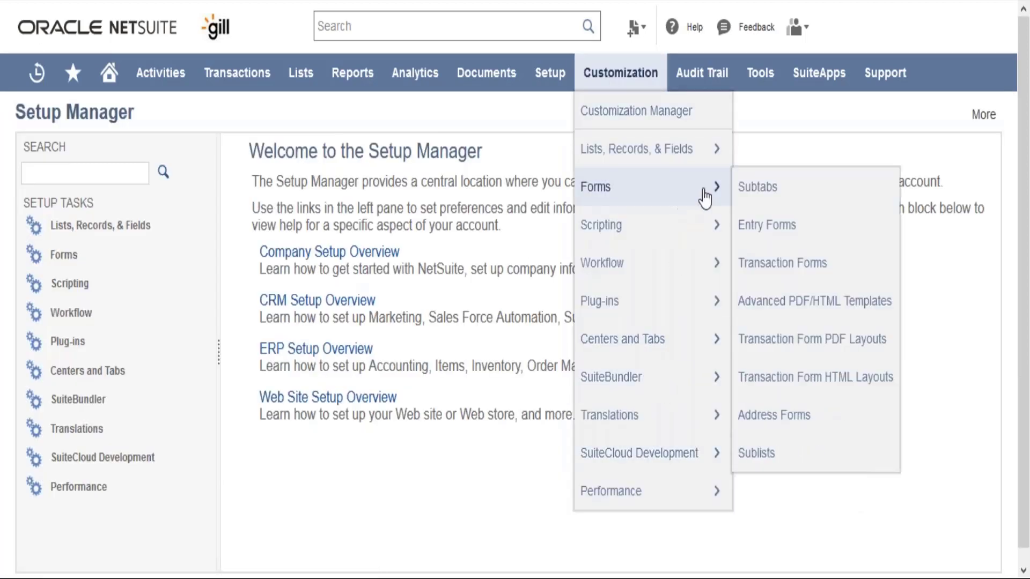
{"action": "left_click", "coordinate": [768, 450]}
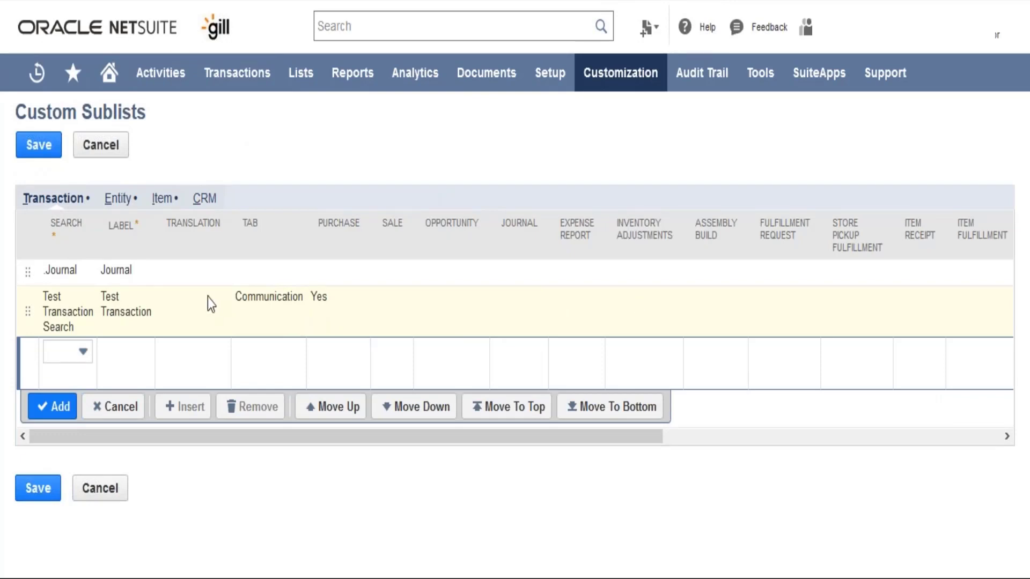
Compare the Entity custom sublists with the Transaction ones, and return to the purchase order entry page.
{"action": "left_click", "coordinate": [129, 206]}
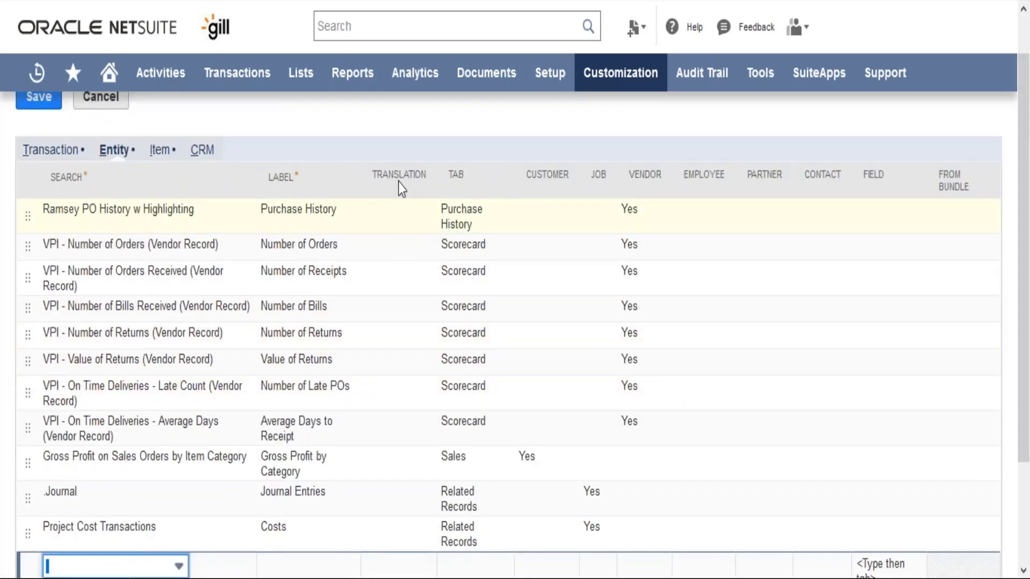
{"action": "scroll", "coordinate": [1024, 248], "scroll_direction": "up", "scroll_amount": 1}
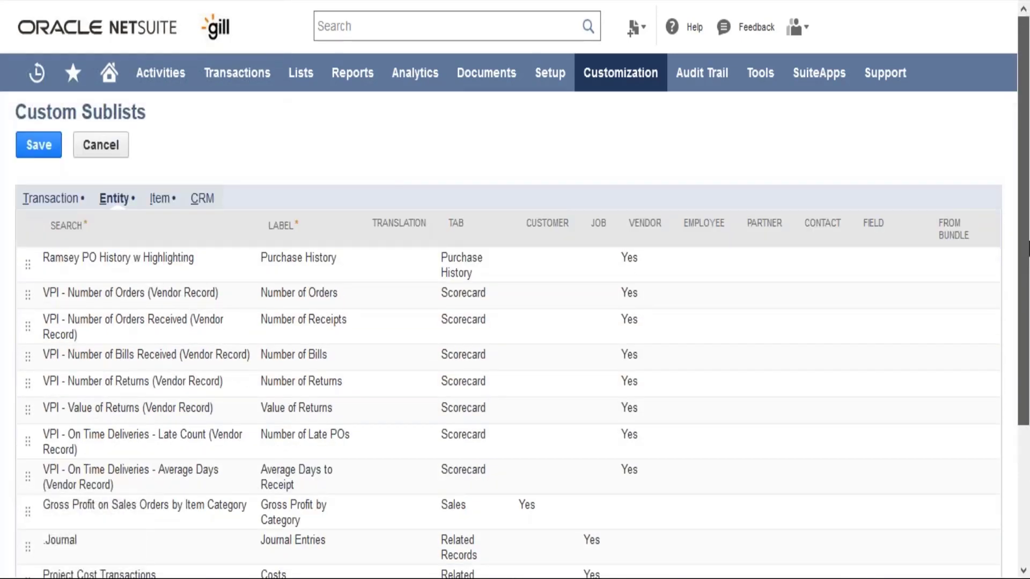
{"action": "left_click", "coordinate": [52, 199]}
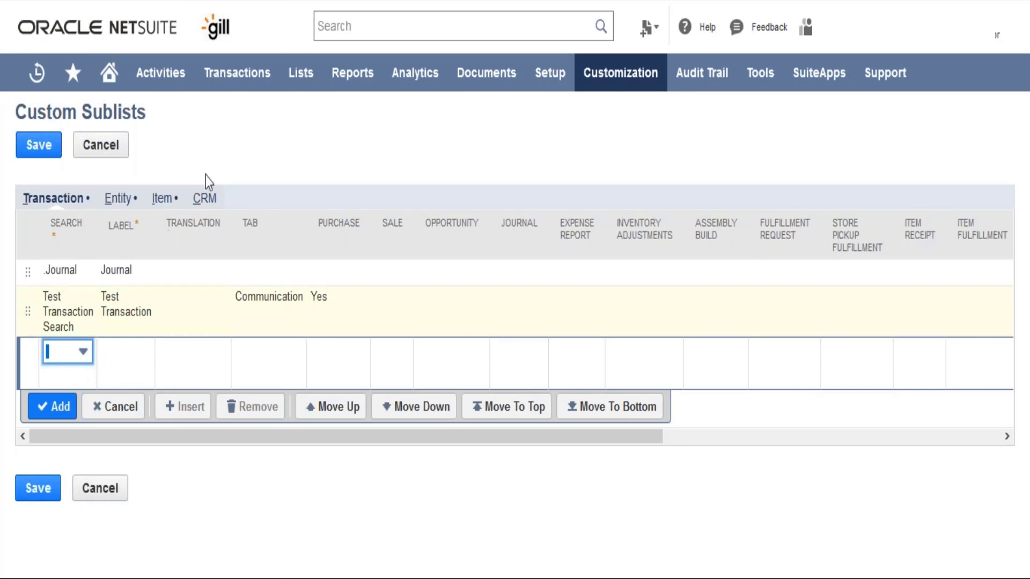
{"action": "left_click", "coordinate": [219, 154]}
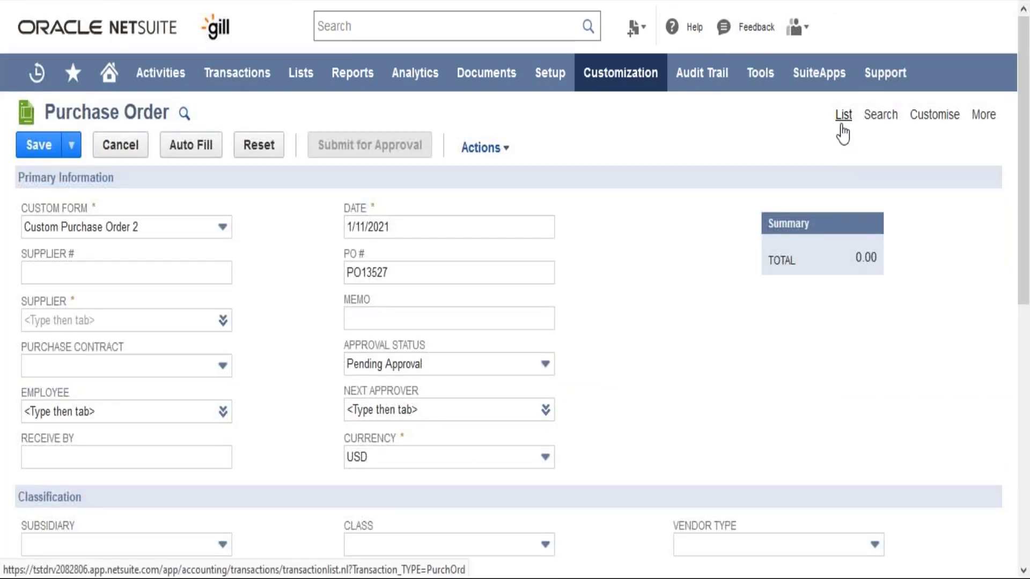
Review the Communication sublists on the Custom Purchase Order 2 form and save the form.
{"action": "left_click", "coordinate": [844, 114]}
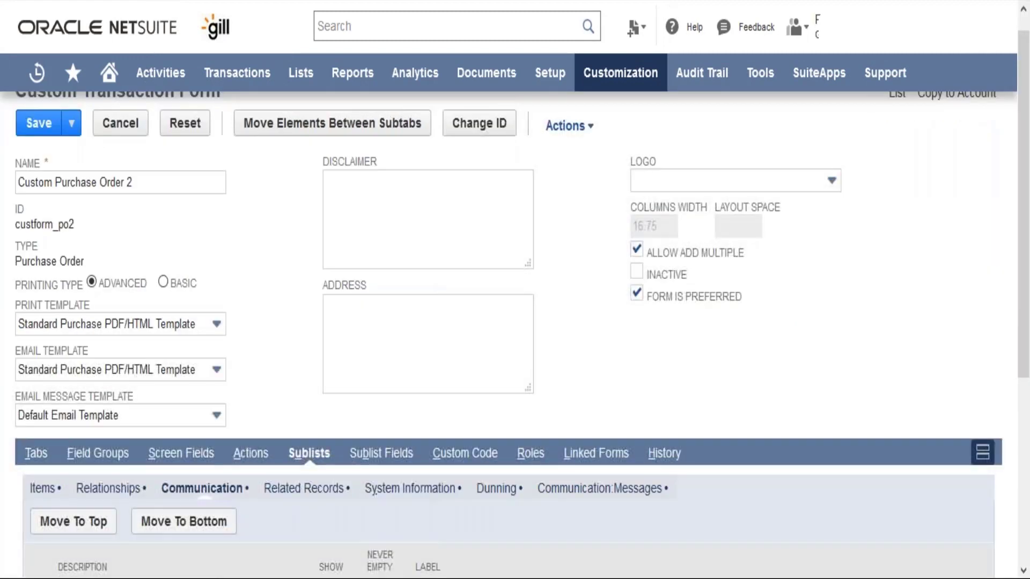
{"action": "scroll", "coordinate": [515, 332], "scroll_direction": "down", "scroll_amount": 5}
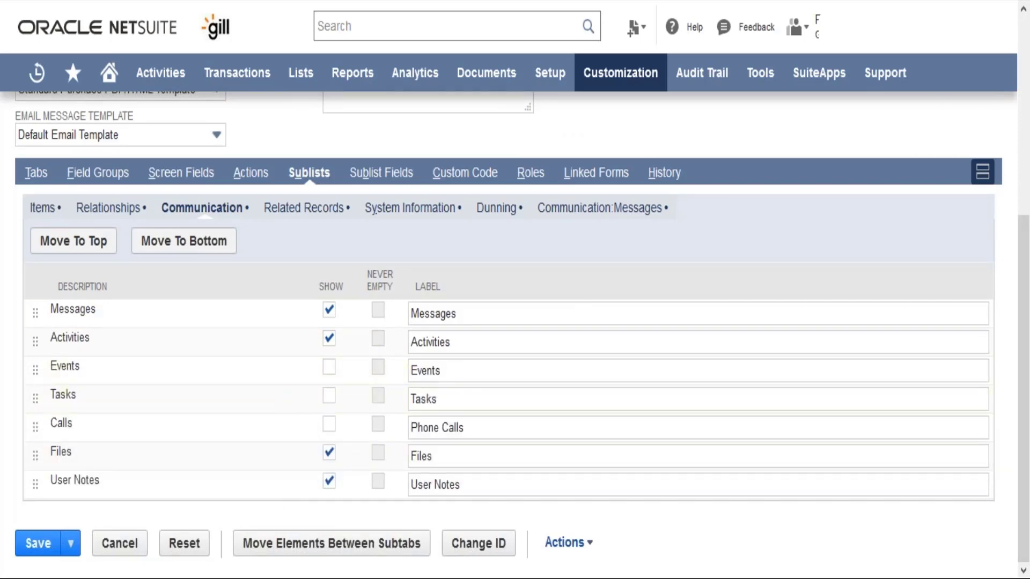
{"action": "left_click", "coordinate": [38, 544]}
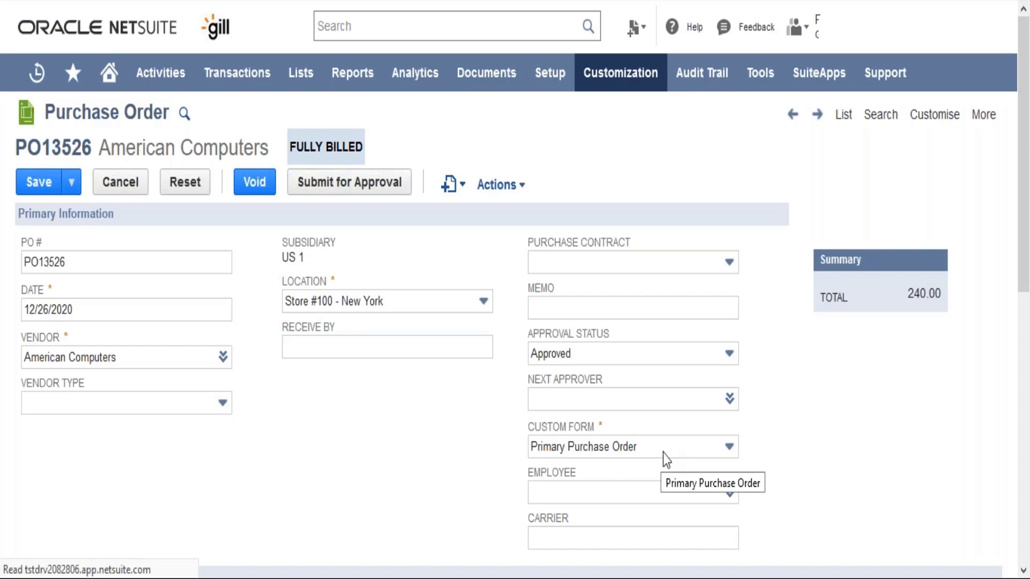
Switch the American Computers purchase order PO13526 to the Custom Purchase Order 2 form and save it.
{"action": "left_click", "coordinate": [663, 453]}
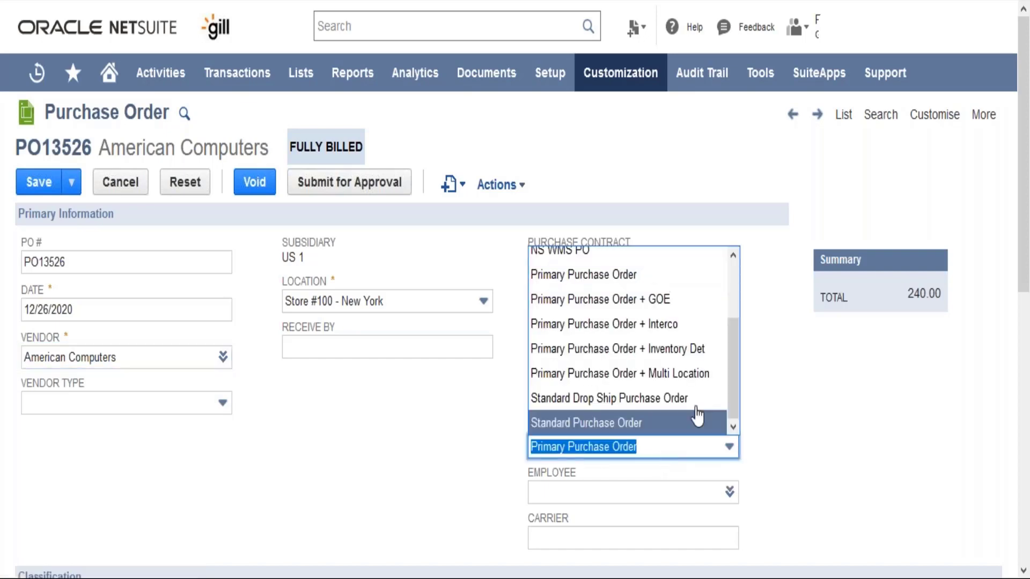
{"action": "scroll", "coordinate": [735, 400], "scroll_direction": "up", "scroll_amount": 3}
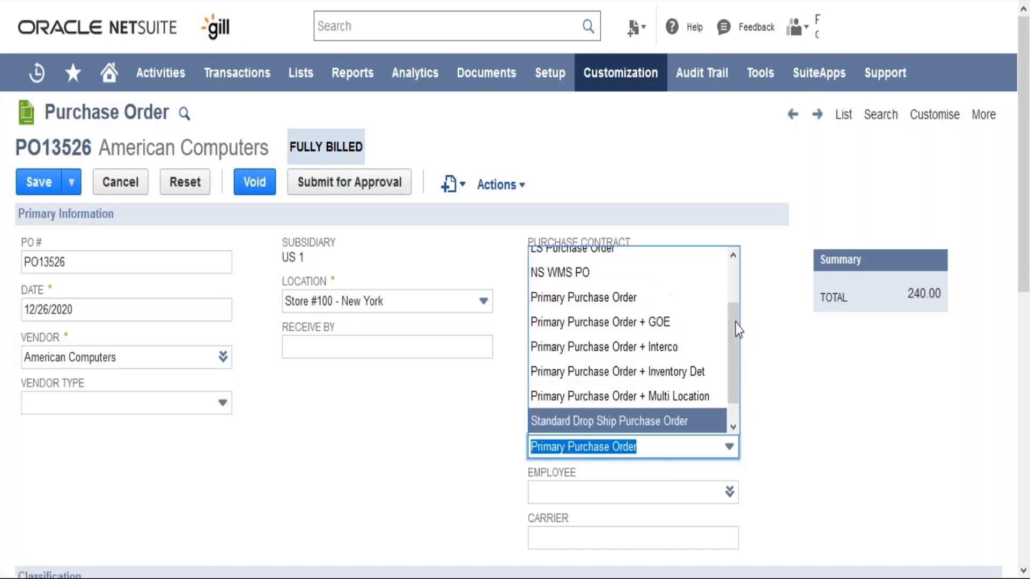
{"action": "left_click", "coordinate": [621, 283]}
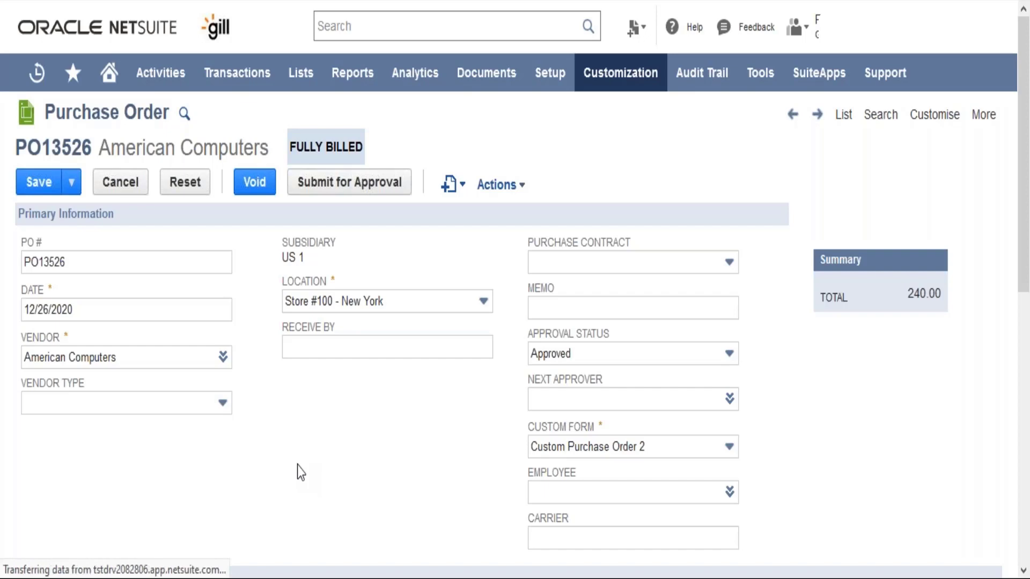
{"action": "left_click", "coordinate": [30, 176]}
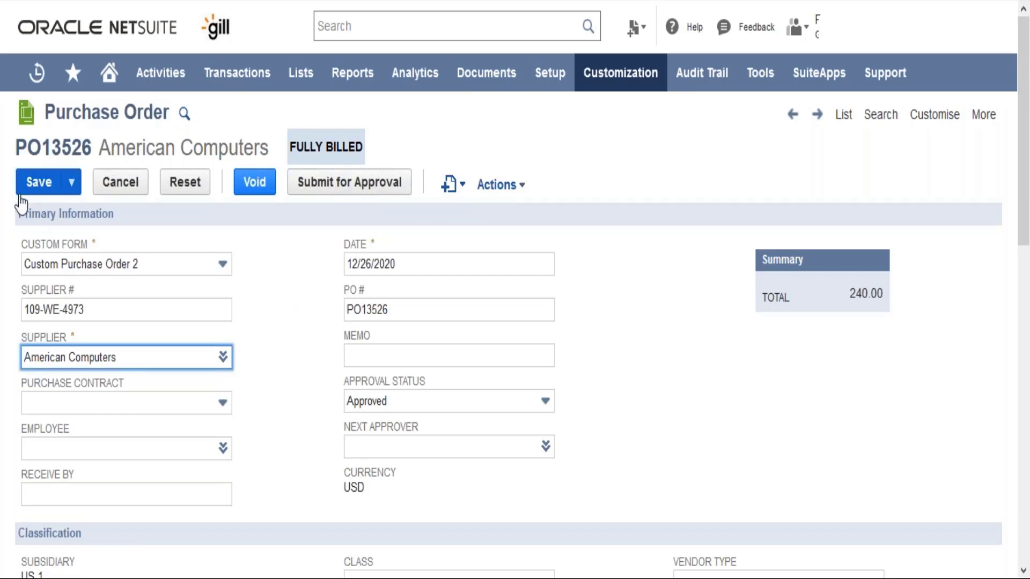
{"action": "left_click", "coordinate": [39, 183]}
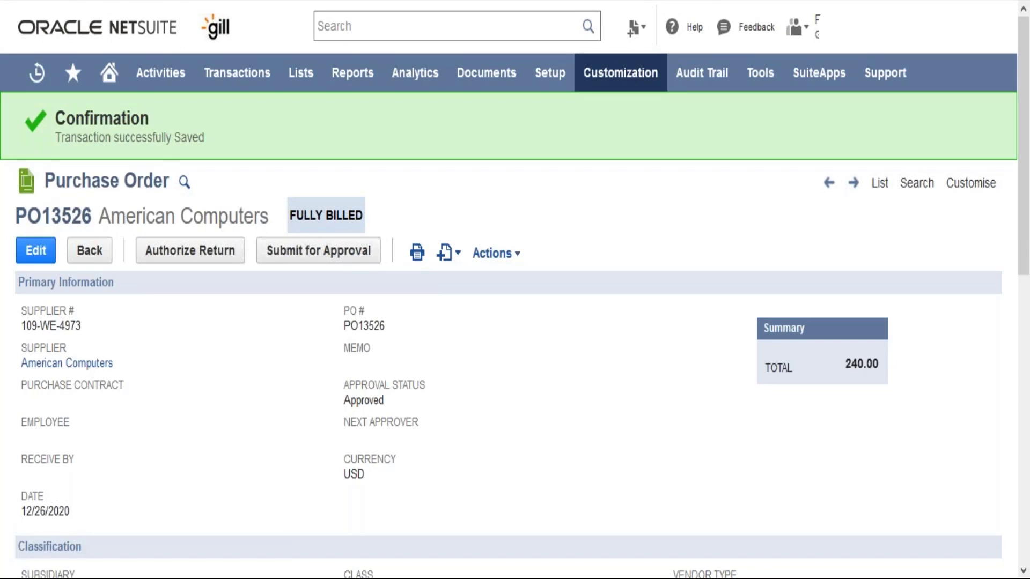
Check the Test Transaction sublist and its Type filter on the saved purchase order's Communication tab.
{"action": "scroll", "coordinate": [290, 496], "scroll_direction": "down", "scroll_amount": 5}
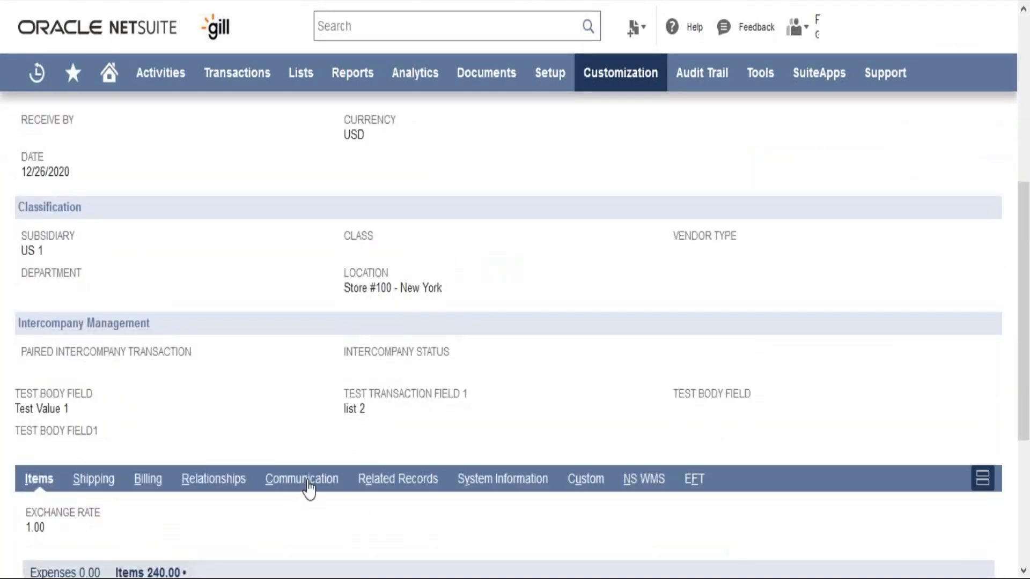
{"action": "left_click", "coordinate": [308, 486]}
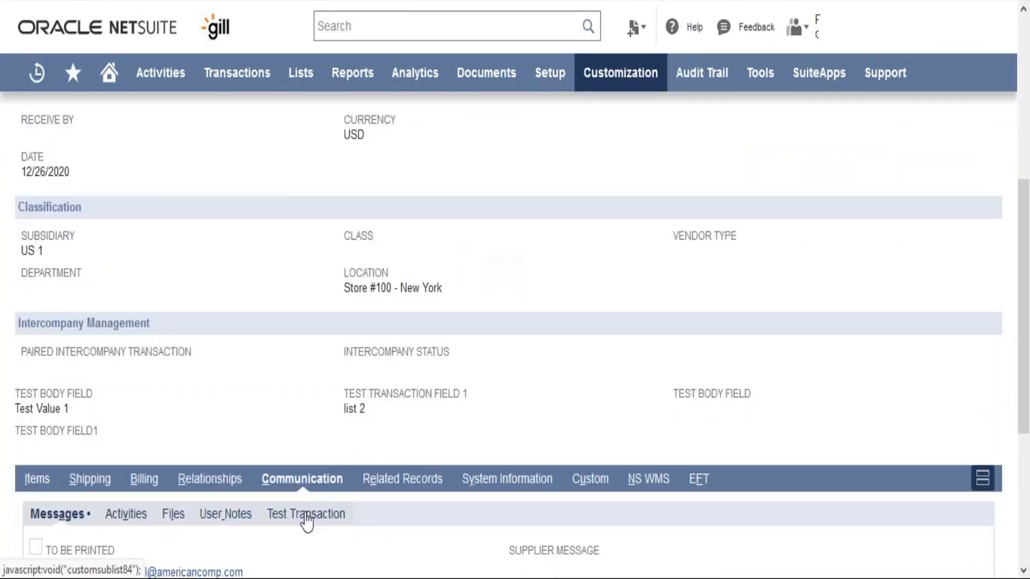
{"action": "left_click", "coordinate": [307, 516]}
{"action": "scroll", "coordinate": [295, 458], "scroll_direction": "down", "scroll_amount": 1}
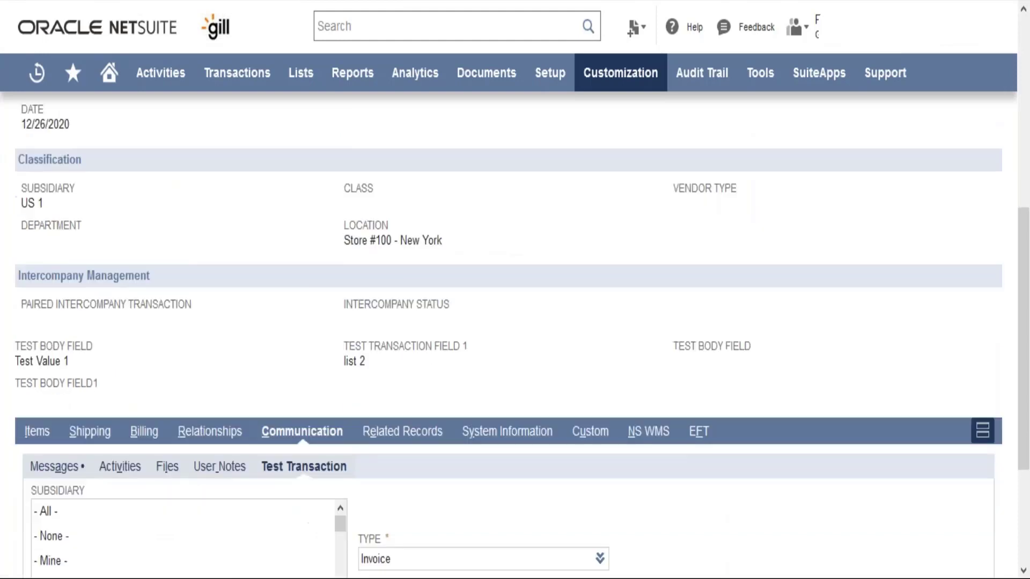
{"action": "scroll", "coordinate": [515, 322], "scroll_direction": "down", "scroll_amount": 3}
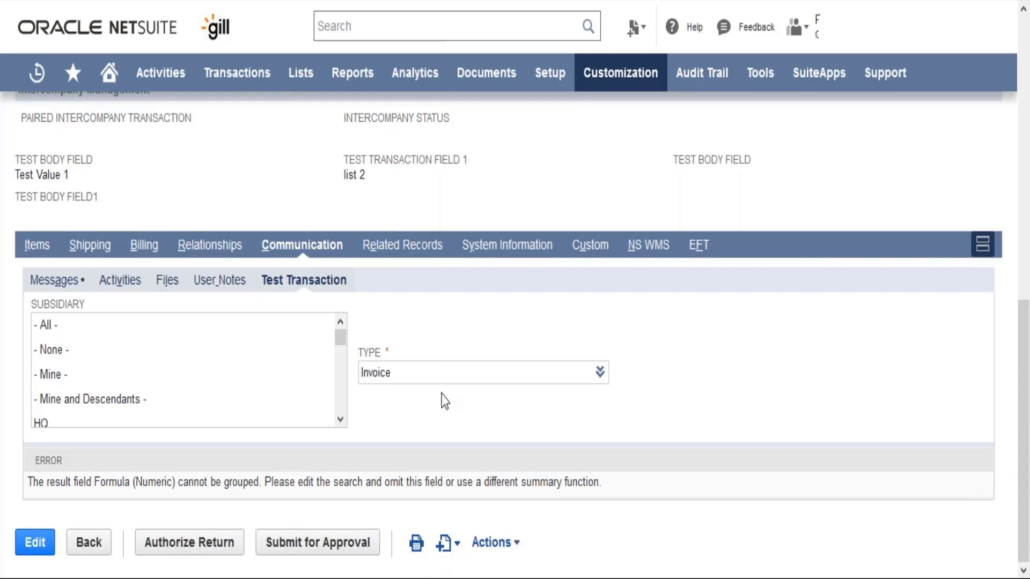
{"action": "left_click", "coordinate": [443, 378]}
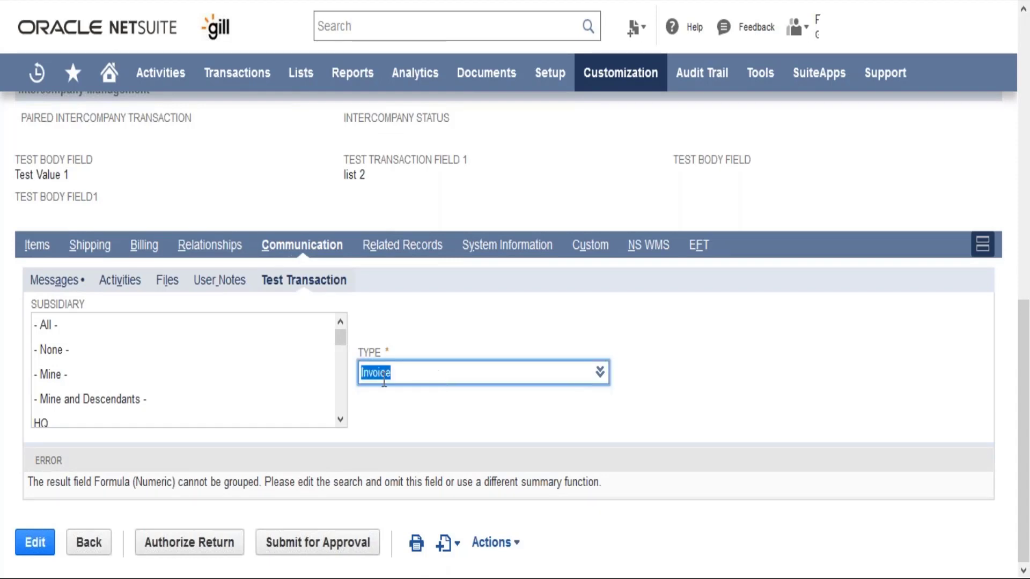
{"action": "left_click", "coordinate": [494, 420]}
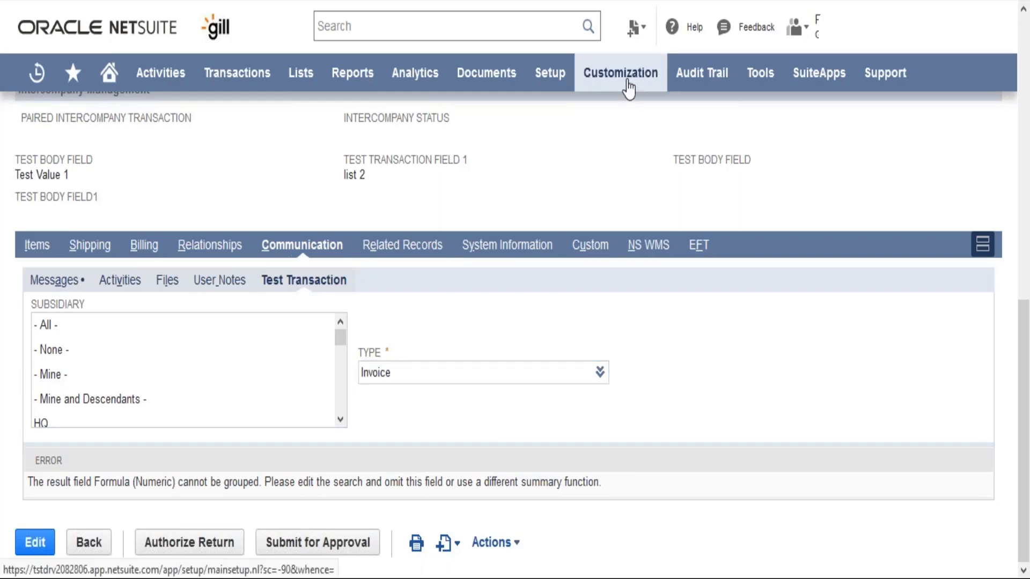
Open the custom address forms list and start customising the Standard Address Form.
{"action": "mouse_move", "coordinate": [627, 90]}
{"action": "mouse_move", "coordinate": [697, 150]}
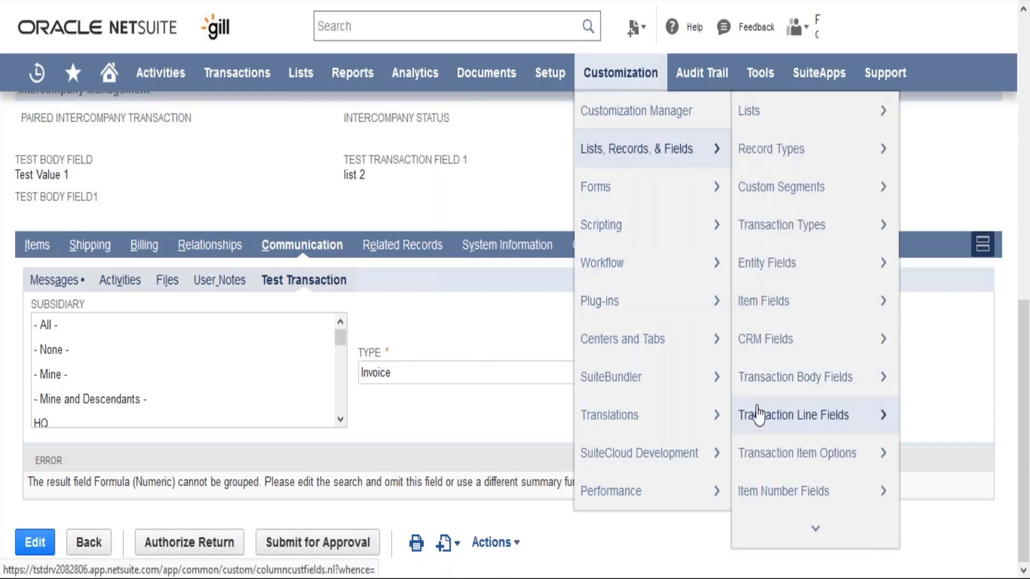
{"action": "mouse_move", "coordinate": [667, 182]}
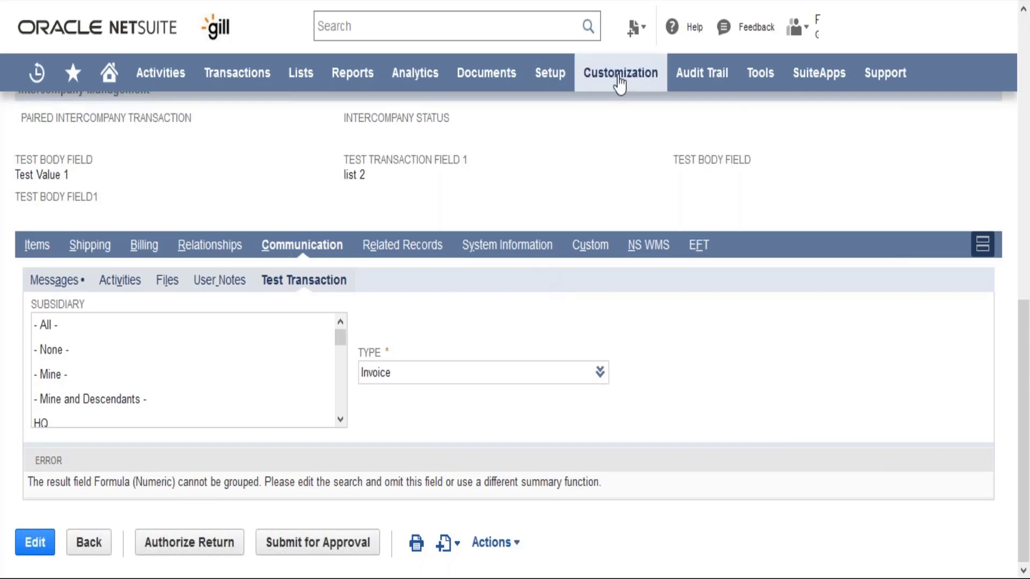
{"action": "mouse_move", "coordinate": [625, 261]}
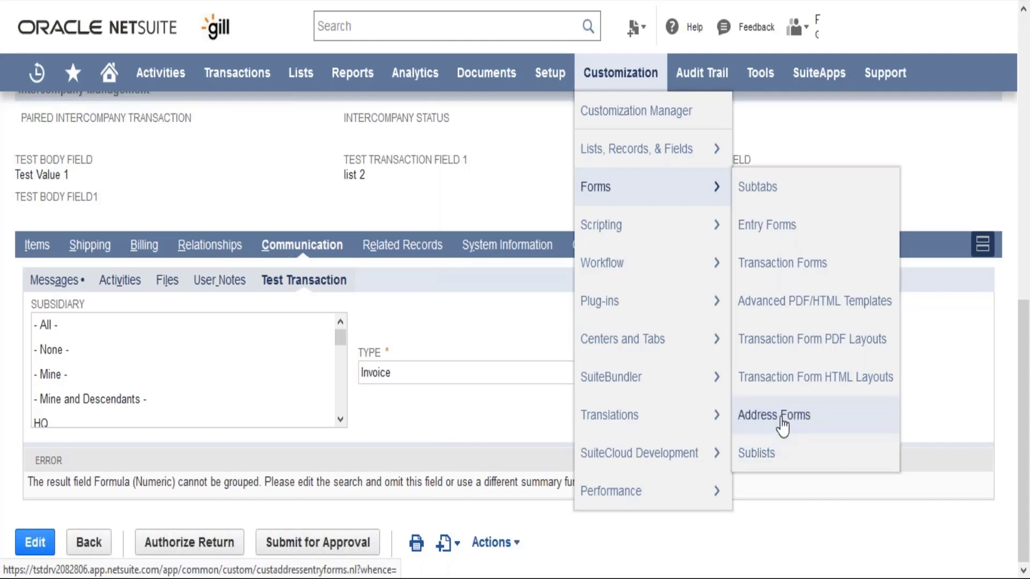
{"action": "left_click", "coordinate": [782, 424]}
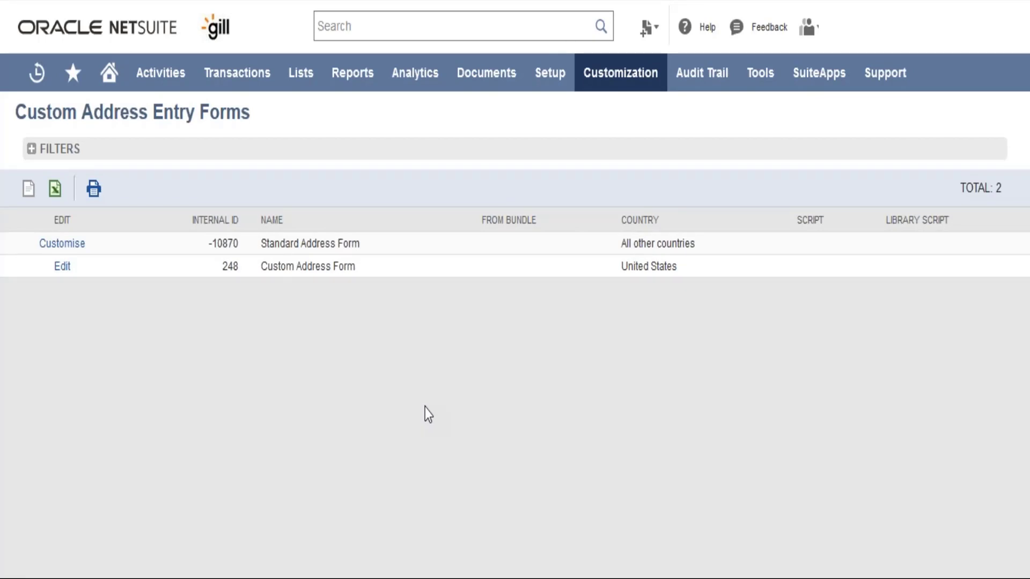
{"action": "left_click", "coordinate": [68, 246]}
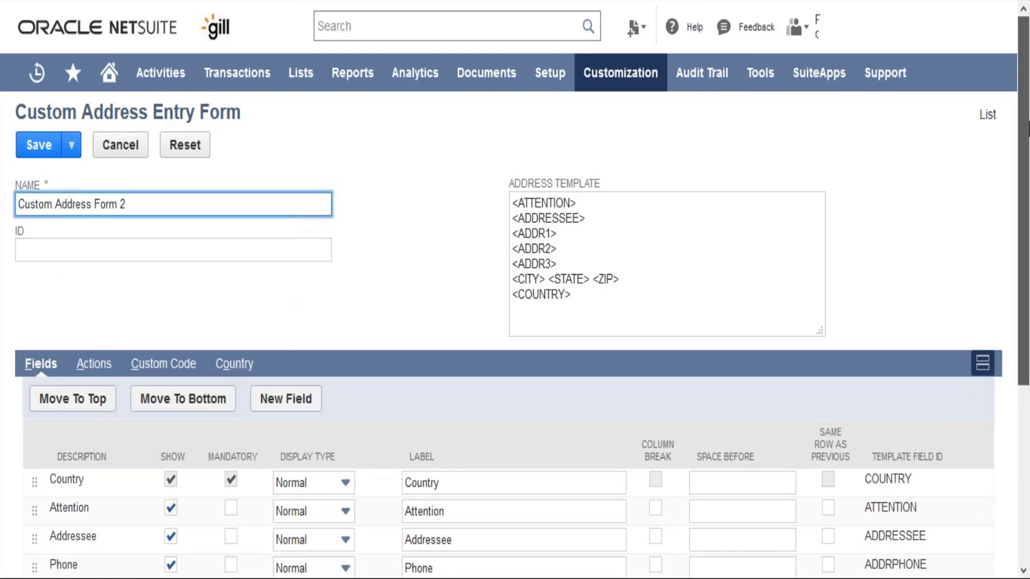
Examine the new address form's field list and its address template.
{"action": "scroll", "coordinate": [529, 274], "scroll_direction": "down", "scroll_amount": 5}
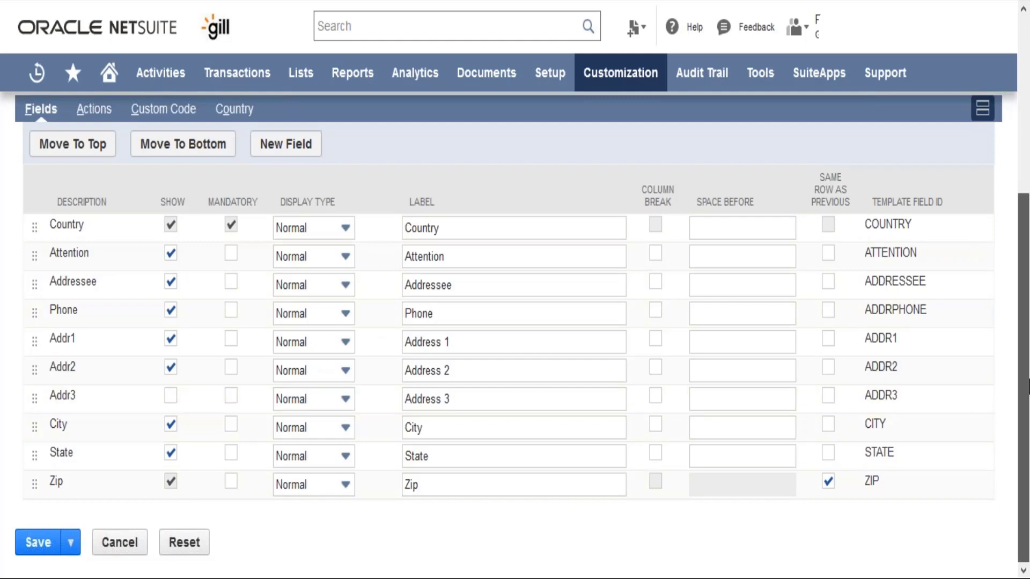
{"action": "scroll", "coordinate": [976, 425], "scroll_direction": "up", "scroll_amount": 4}
{"action": "left_click_drag", "start_coordinate": [1029, 275], "coordinate": [1029, 251]}
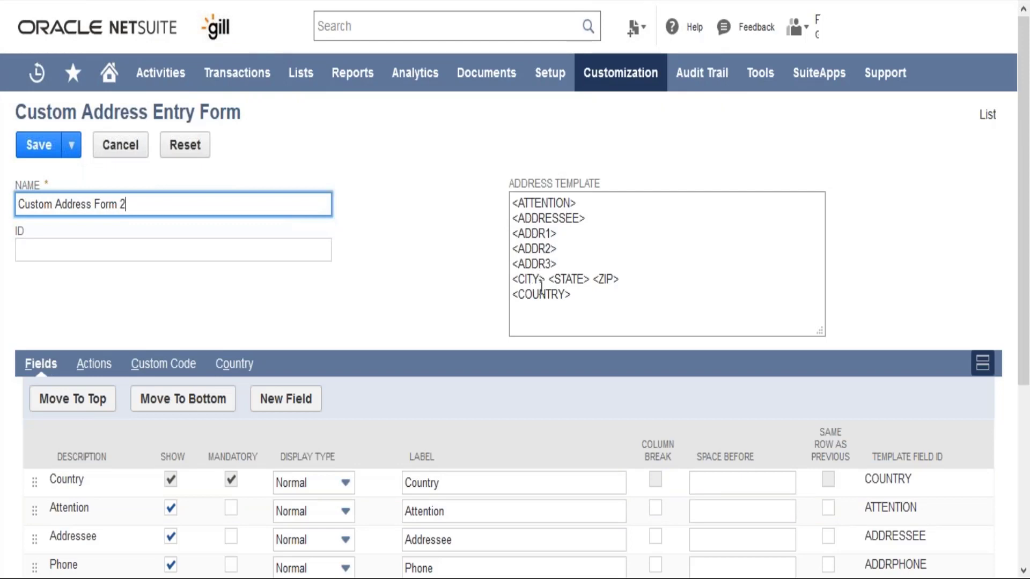
Look through the countries that can be assigned to the address form, and leave the selection without choosing any.
{"action": "left_click", "coordinate": [250, 367]}
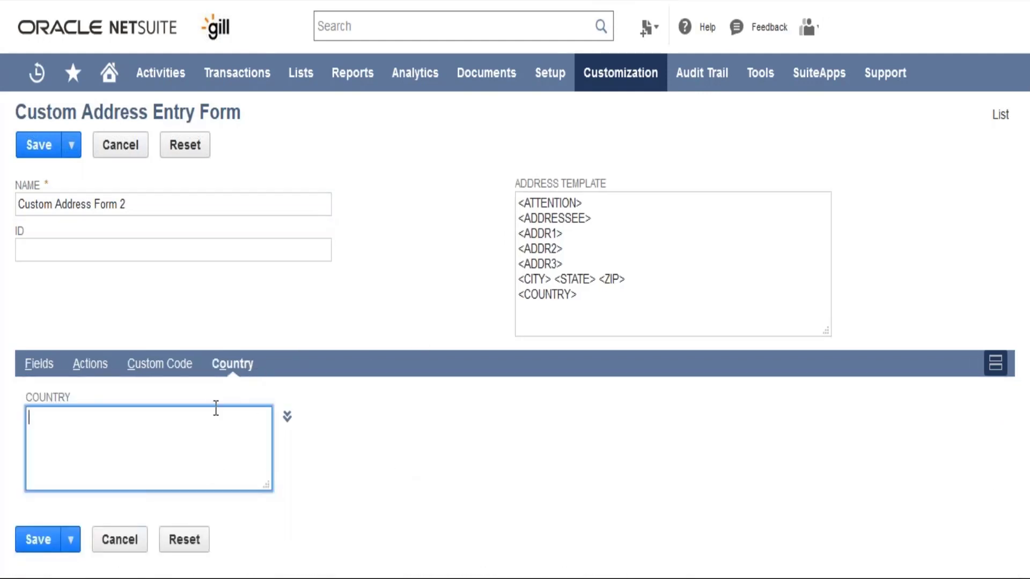
{"action": "left_click", "coordinate": [284, 424]}
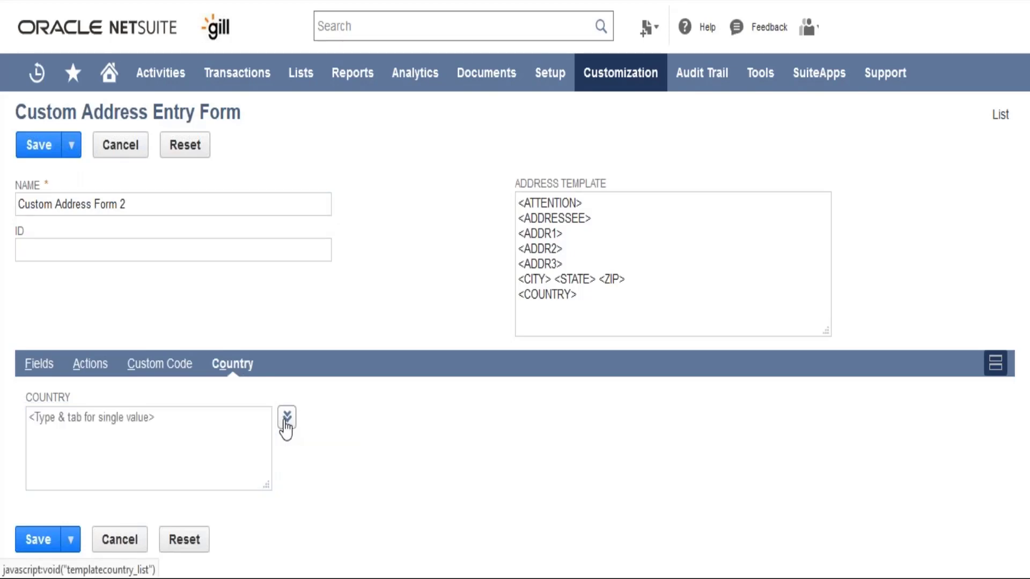
{"action": "left_click", "coordinate": [288, 420]}
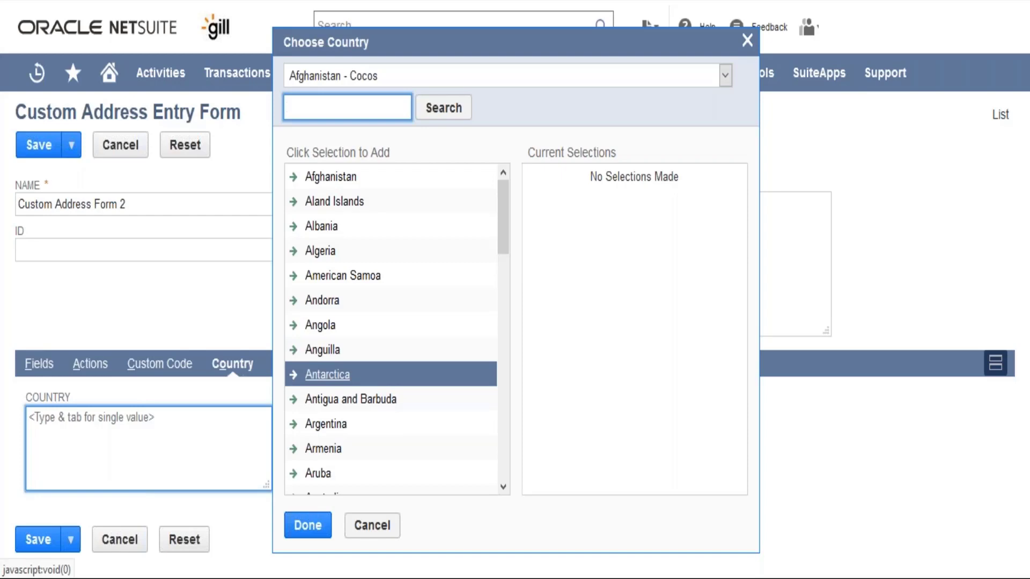
{"action": "left_click", "coordinate": [748, 42]}
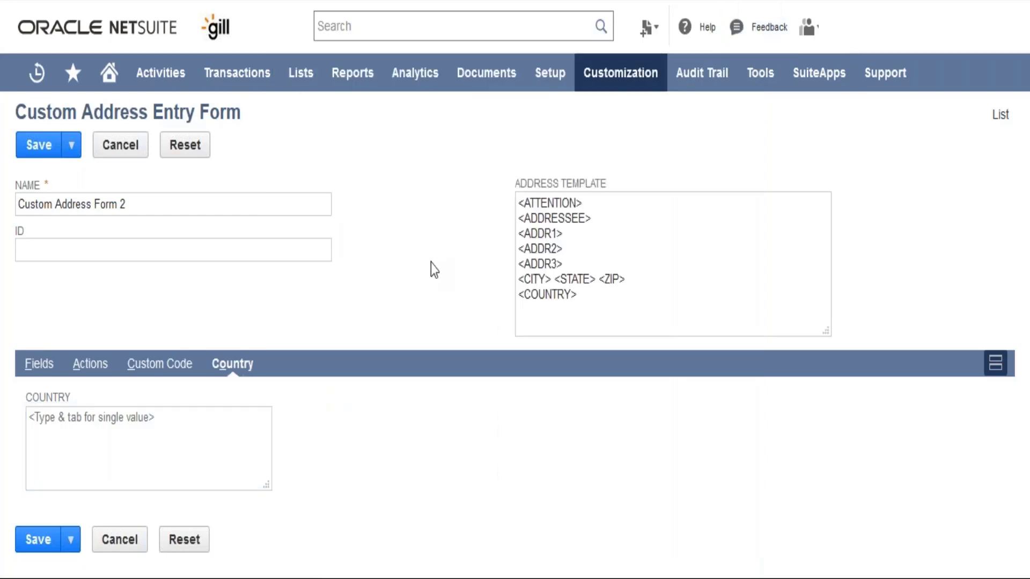